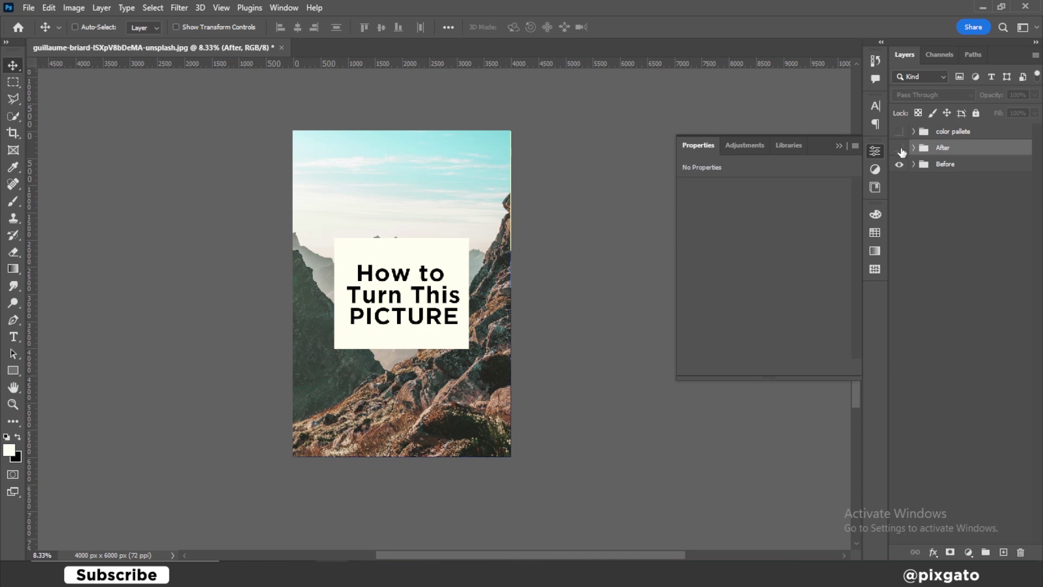
- Hide the Before group and show and expand the After group
{"action": "left_click", "coordinate": [899, 148]}
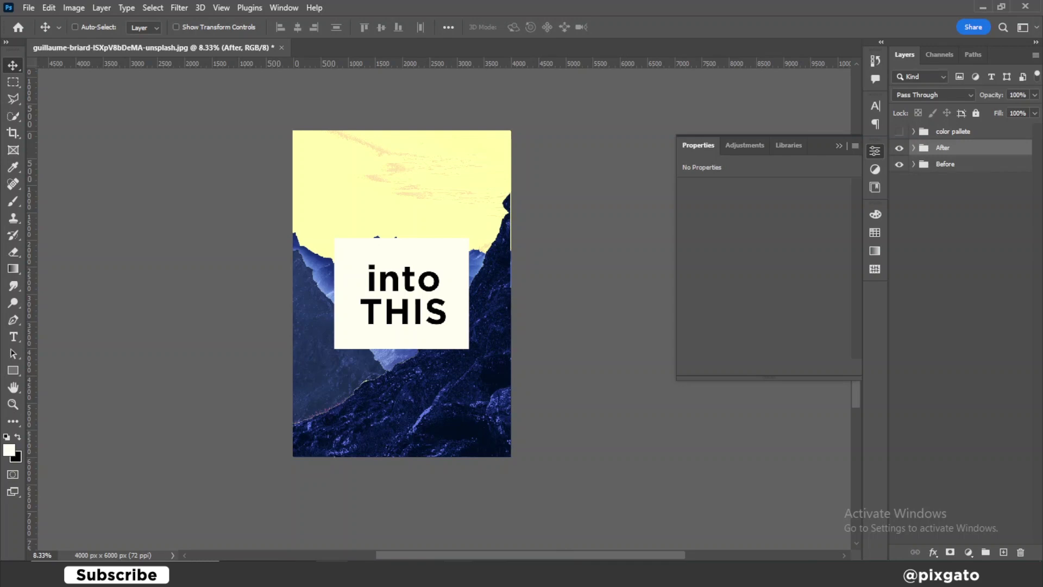
{"action": "left_click", "coordinate": [495, 522]}
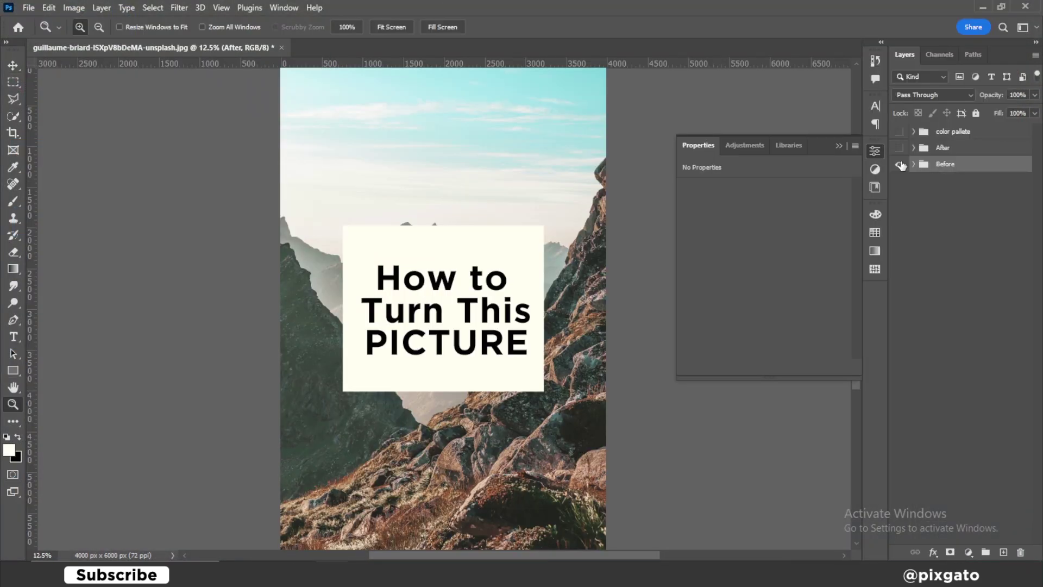
{"action": "left_click", "coordinate": [901, 164]}
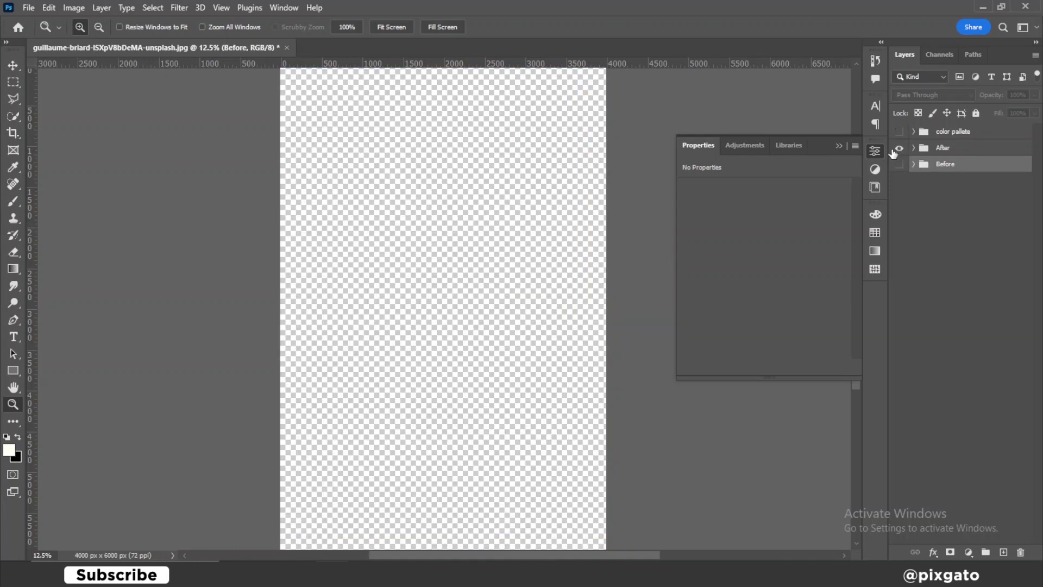
{"action": "left_click", "coordinate": [900, 148]}
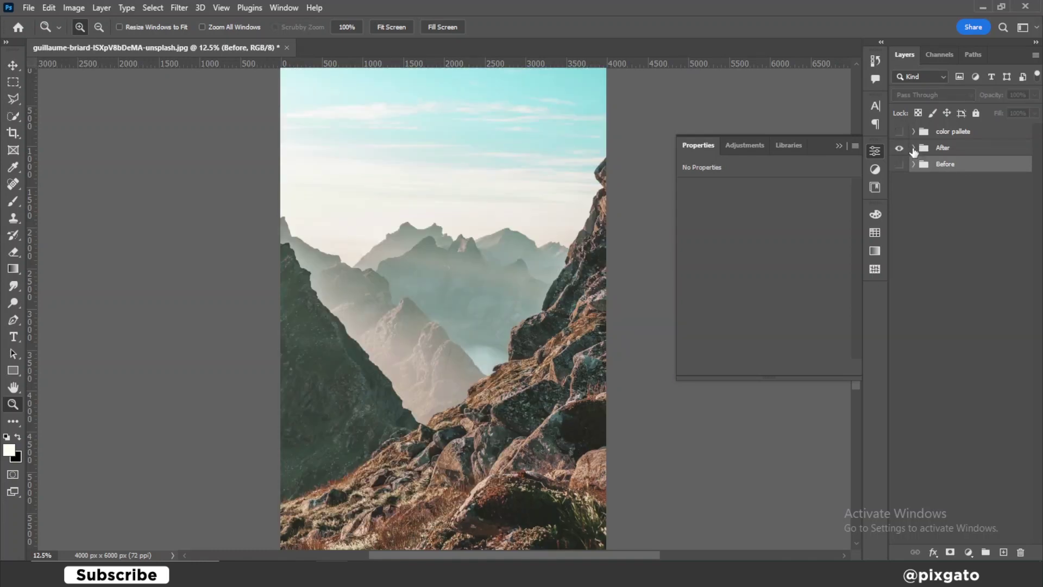
{"action": "left_click", "coordinate": [914, 148]}
{"action": "left_click", "coordinate": [914, 148]}
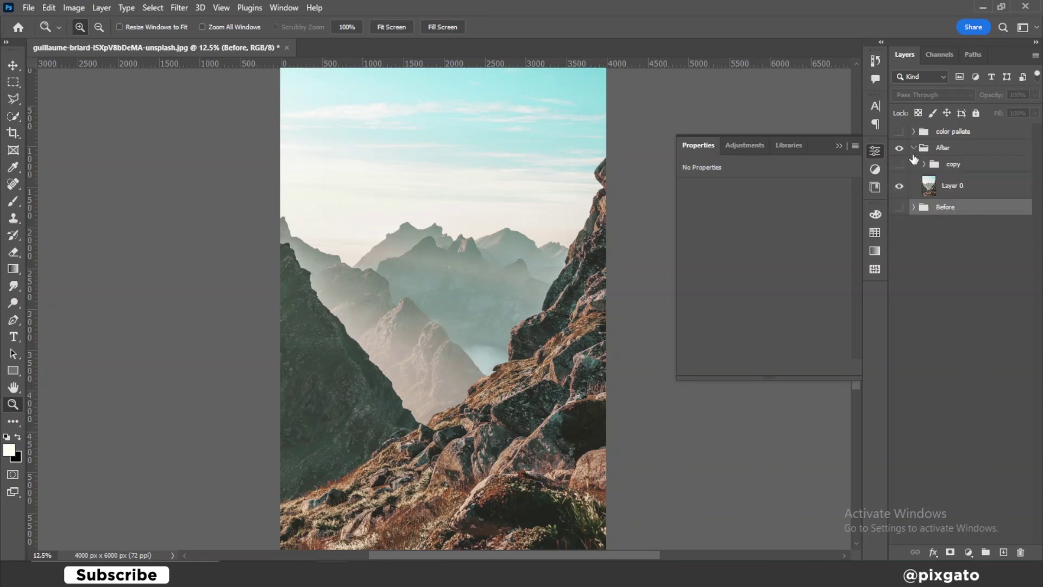
- Rename the After group's Layer 0 photo layer to BG
{"action": "left_click", "coordinate": [968, 187]}
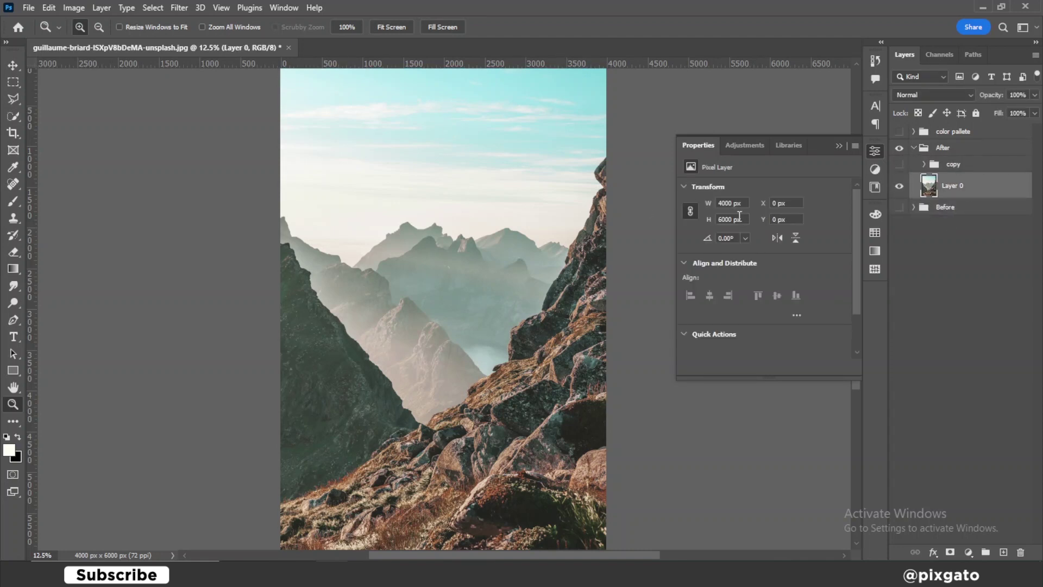
{"action": "double_click", "coordinate": [960, 186]}
{"action": "type", "text": "bg"}
{"action": "key", "text": "Return"}
{"action": "double_click", "coordinate": [947, 186]}
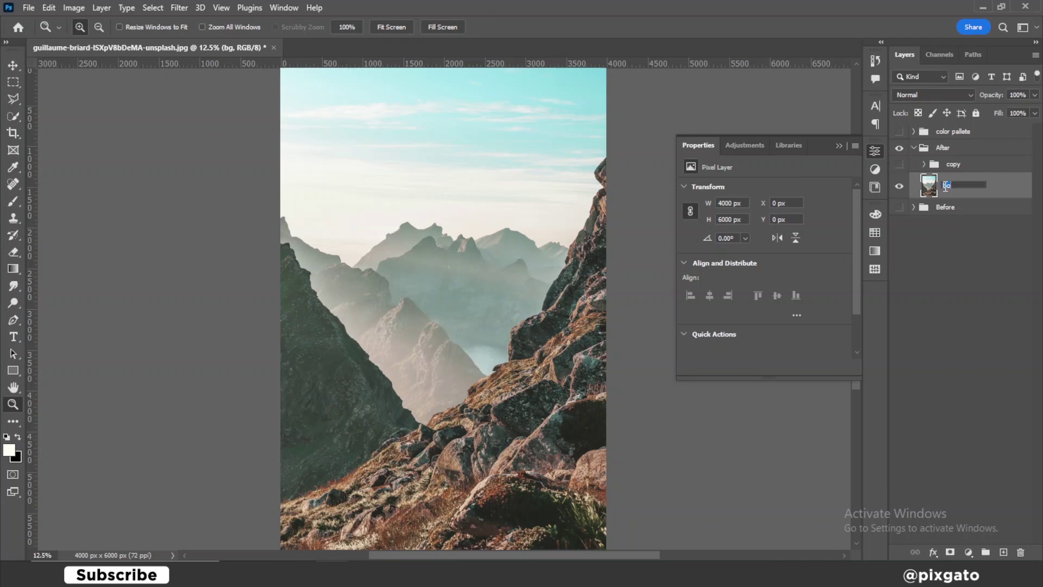
{"action": "type", "text": "BG"}
{"action": "key", "text": "Return"}
- Choose the Quick Selection Tool from the toolbar's selection flyout, leaving the Filter menu unused
{"action": "left_click", "coordinate": [179, 8]}
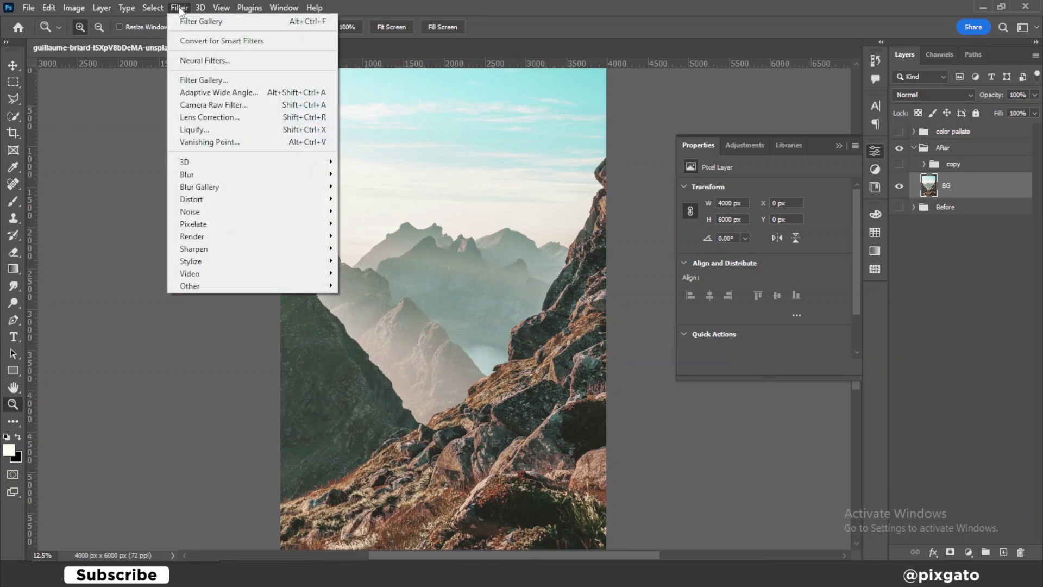
{"action": "left_click", "coordinate": [69, 240]}
{"action": "left_click", "coordinate": [19, 112]}
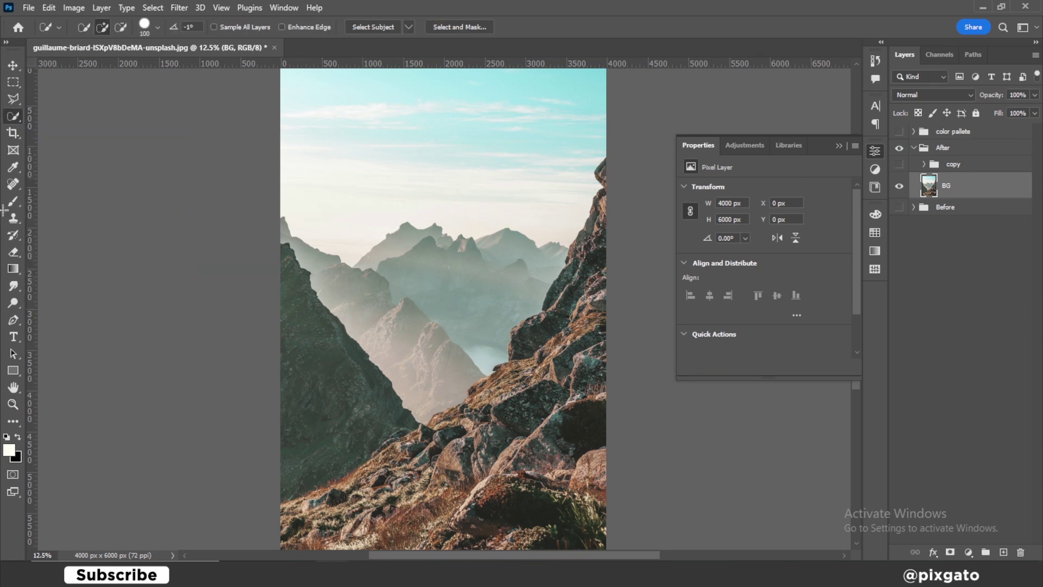
{"action": "right_click", "coordinate": [11, 120]}
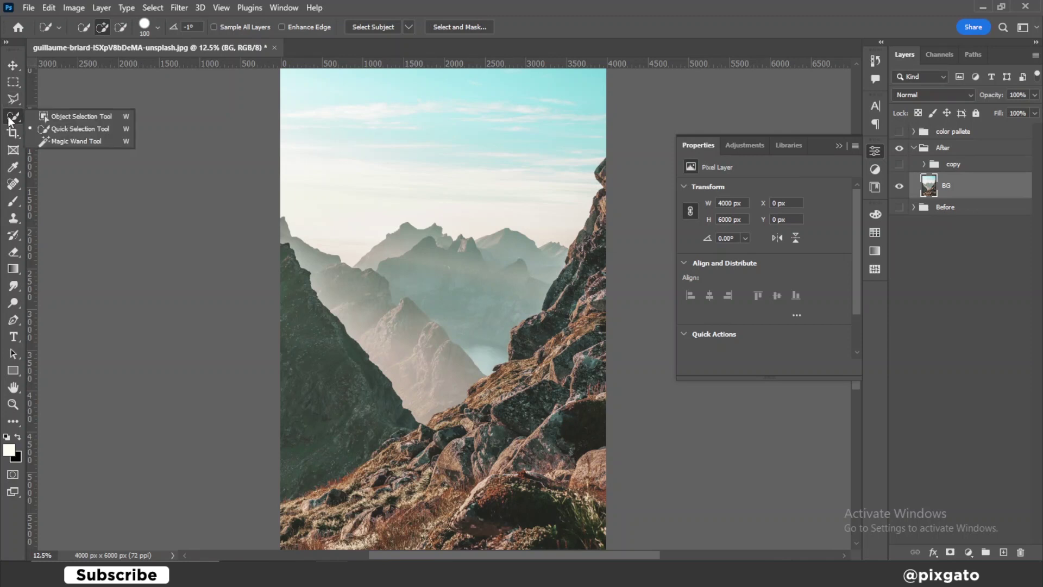
{"action": "left_click", "coordinate": [47, 131]}
- Test a selection on the lower-left rocks, clear it, and keep Quick Selection active
{"action": "left_click_drag", "start_coordinate": [288, 525], "coordinate": [363, 496]}
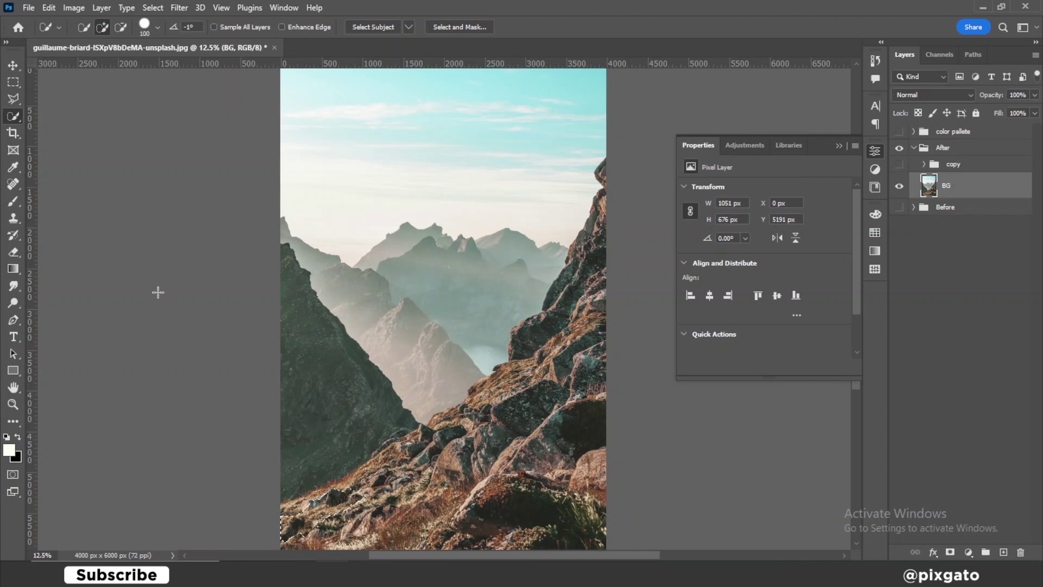
{"action": "key", "text": "ctrl+d"}
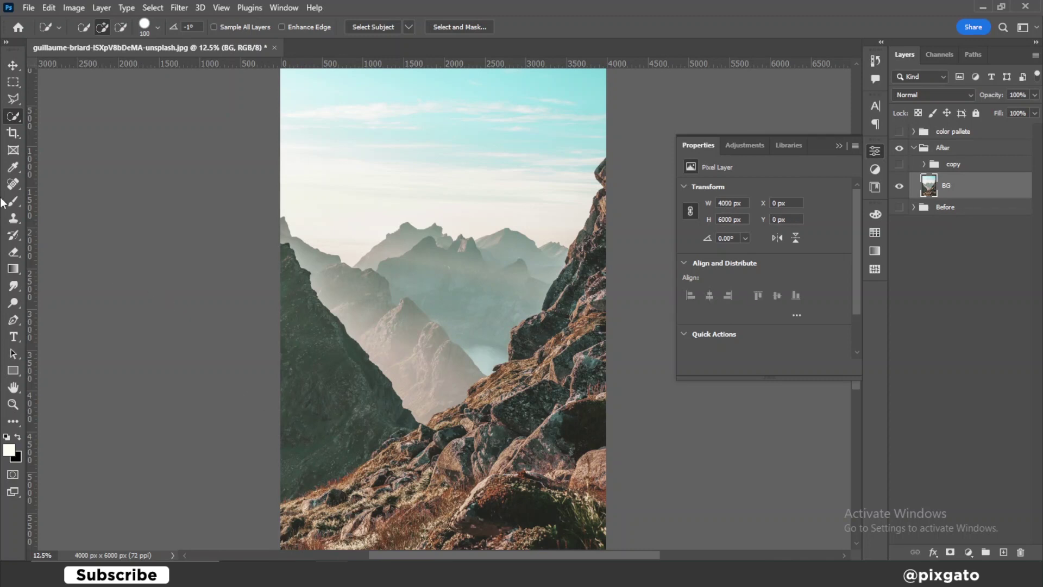
{"action": "right_click", "coordinate": [11, 123]}
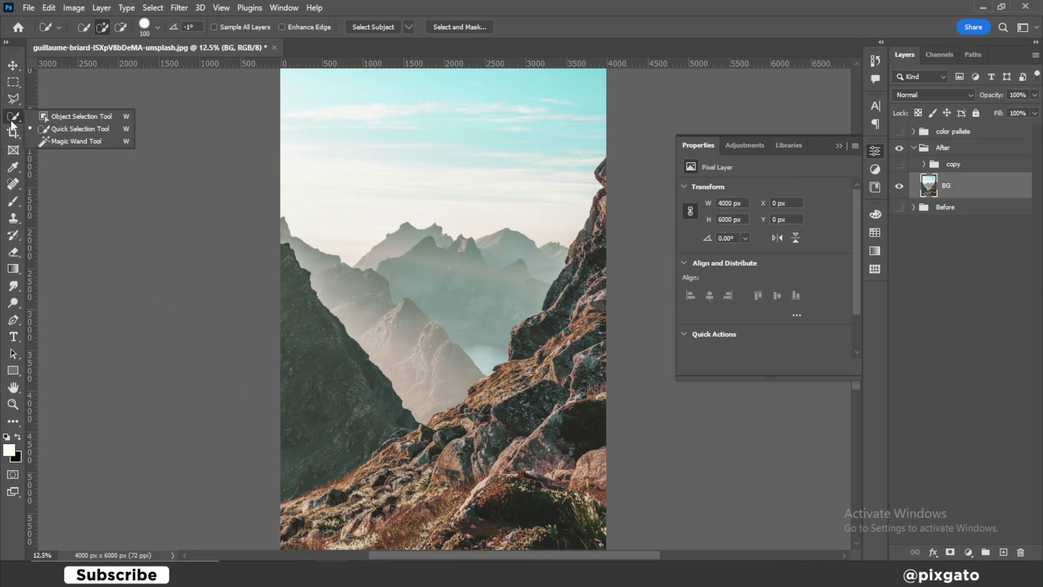
{"action": "left_click", "coordinate": [64, 130]}
{"action": "scroll", "coordinate": [542, 309], "scroll_direction": "down", "scroll_amount": 1}
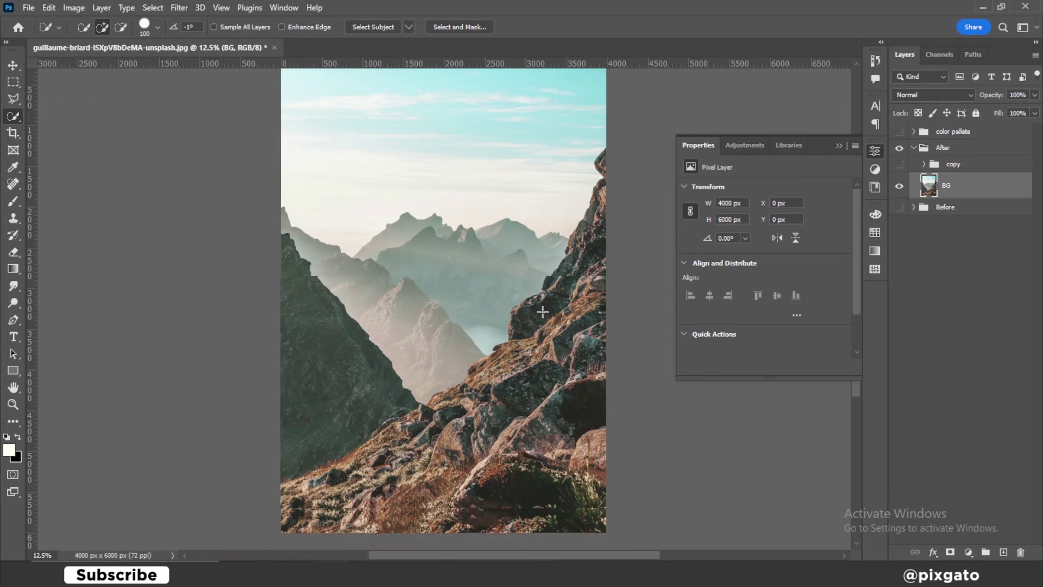
- Brush a Quick Selection over the right-hand rocks and the bottom foreground slope
{"action": "scroll", "coordinate": [580, 176], "scroll_direction": "down", "scroll_amount": 1}
{"action": "mouse_move", "coordinate": [605, 178]}
{"action": "left_mouse_down"}
{"action": "mouse_move", "coordinate": [519, 360]}
{"action": "mouse_move", "coordinate": [337, 465]}
{"action": "mouse_move", "coordinate": [276, 478]}
{"action": "left_mouse_up"}
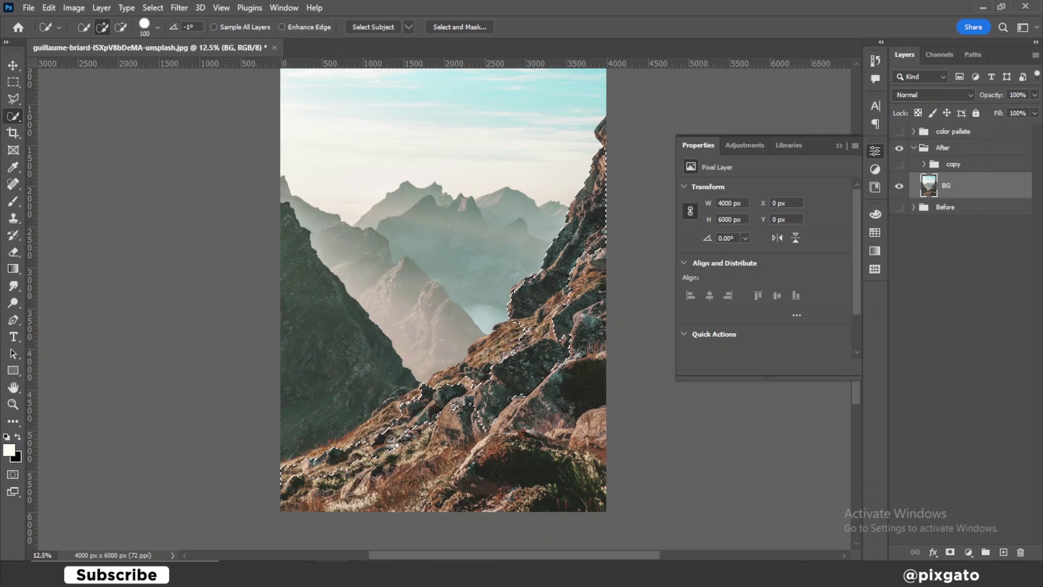
{"action": "left_click_drag", "start_coordinate": [394, 444], "coordinate": [439, 439]}
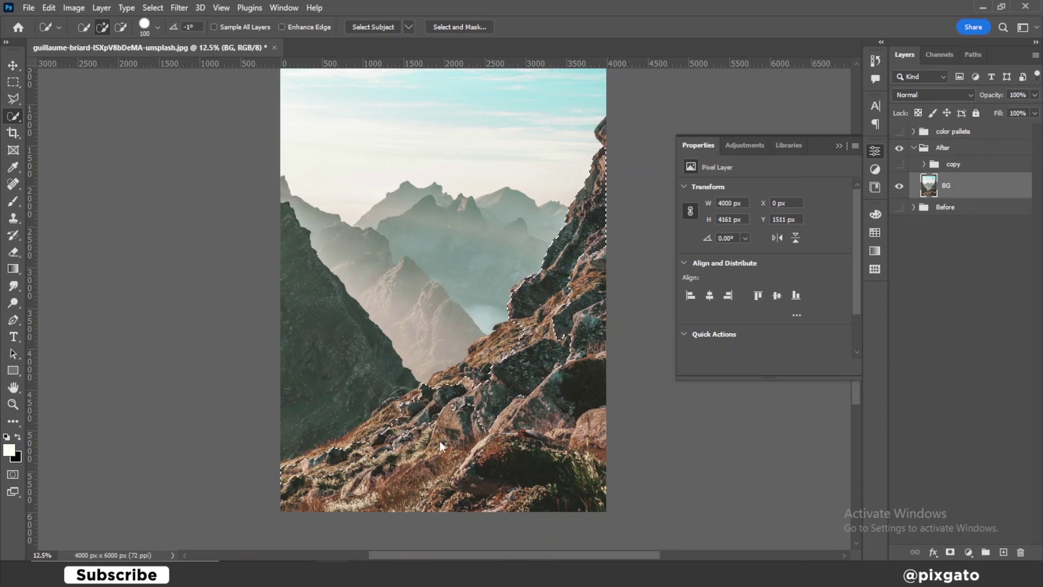
{"action": "left_click_drag", "start_coordinate": [485, 478], "coordinate": [507, 483]}
{"action": "left_click", "coordinate": [489, 438]}
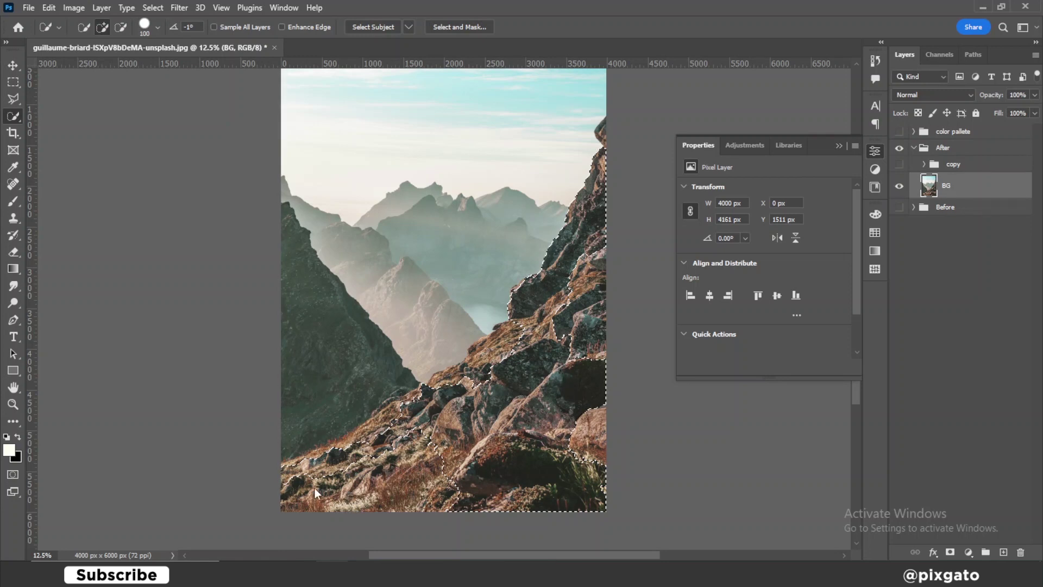
{"action": "left_click_drag", "start_coordinate": [306, 494], "coordinate": [332, 494]}
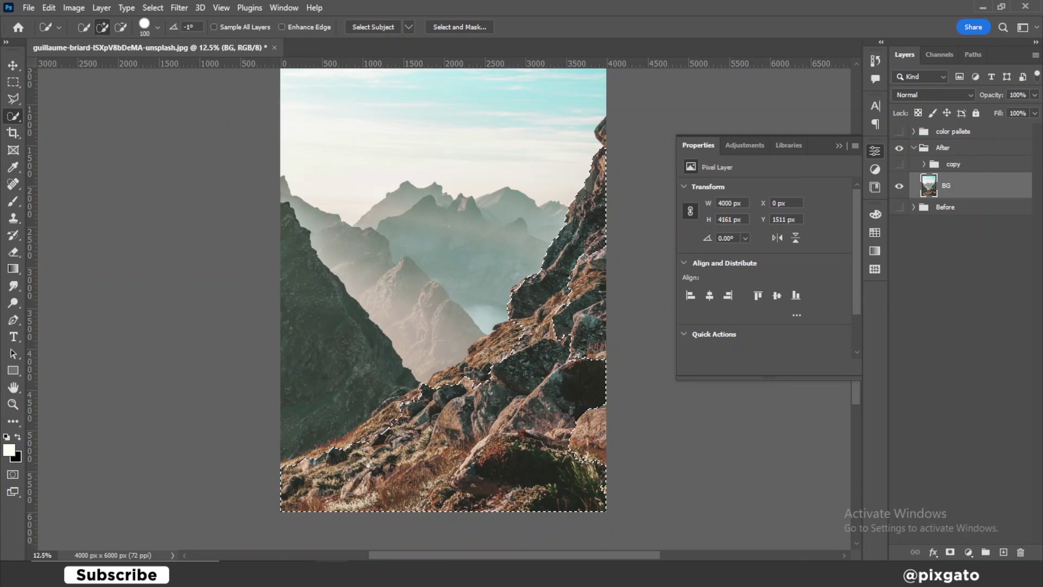
{"action": "left_click_drag", "start_coordinate": [381, 440], "coordinate": [432, 422]}
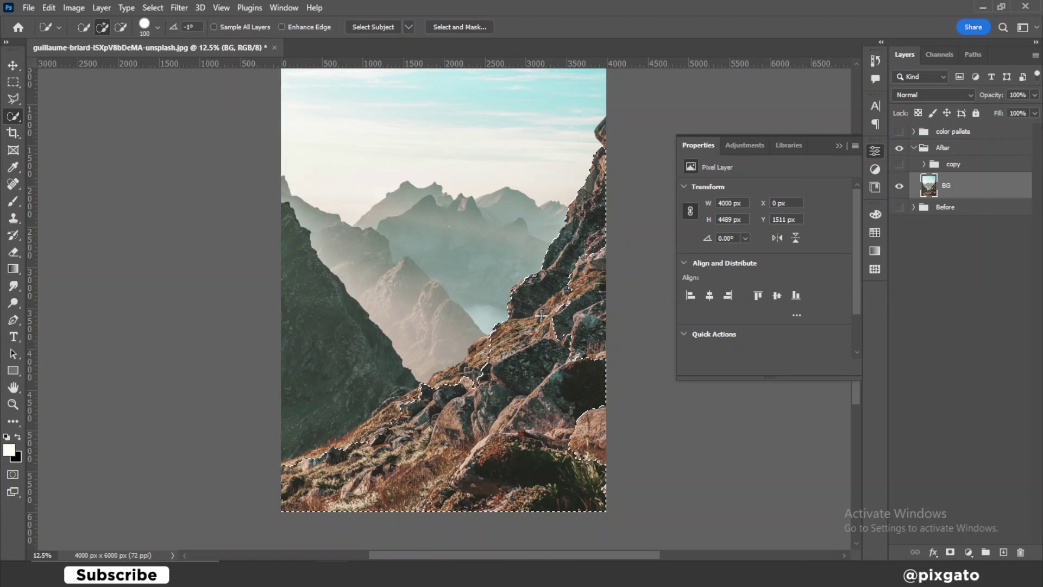
{"action": "mouse_move", "coordinate": [587, 300]}
{"action": "left_mouse_down"}
{"action": "mouse_move", "coordinate": [568, 314]}
{"action": "mouse_move", "coordinate": [588, 331]}
{"action": "mouse_move", "coordinate": [597, 130]}
{"action": "left_mouse_up"}
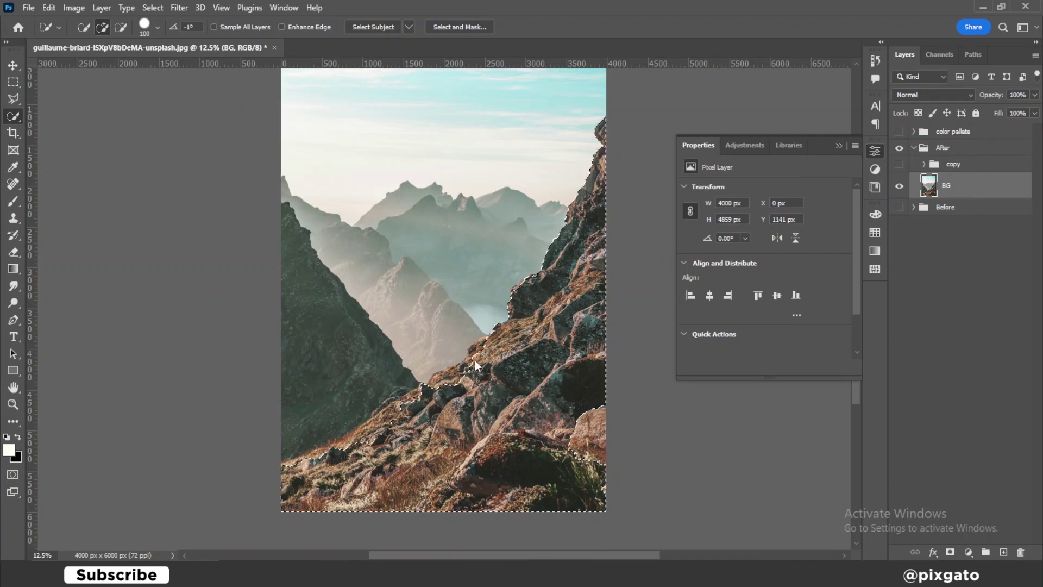
{"action": "left_click_drag", "start_coordinate": [563, 421], "coordinate": [604, 457]}
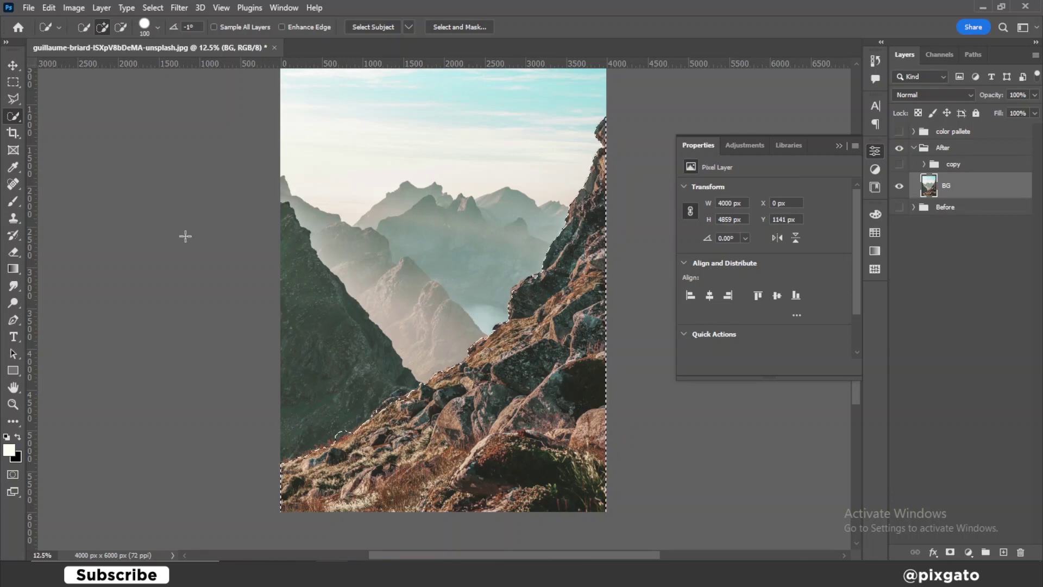
{"action": "key", "text": "l"}
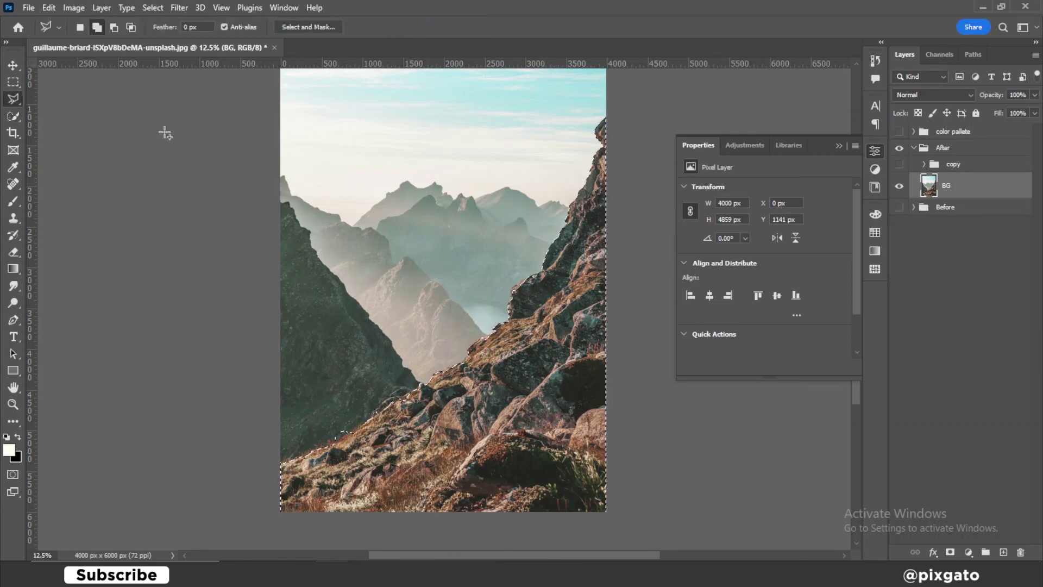
- Zoom in on the ridge and trim the selection with a subtractive Polygonal Lasso outline
{"action": "left_click", "coordinate": [112, 28]}
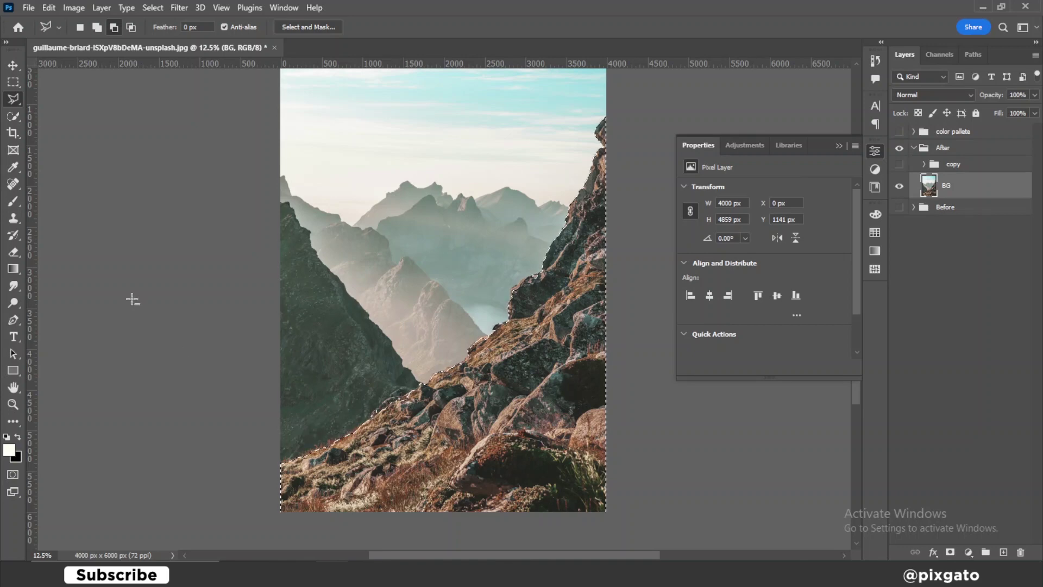
{"action": "key", "text": "z"}
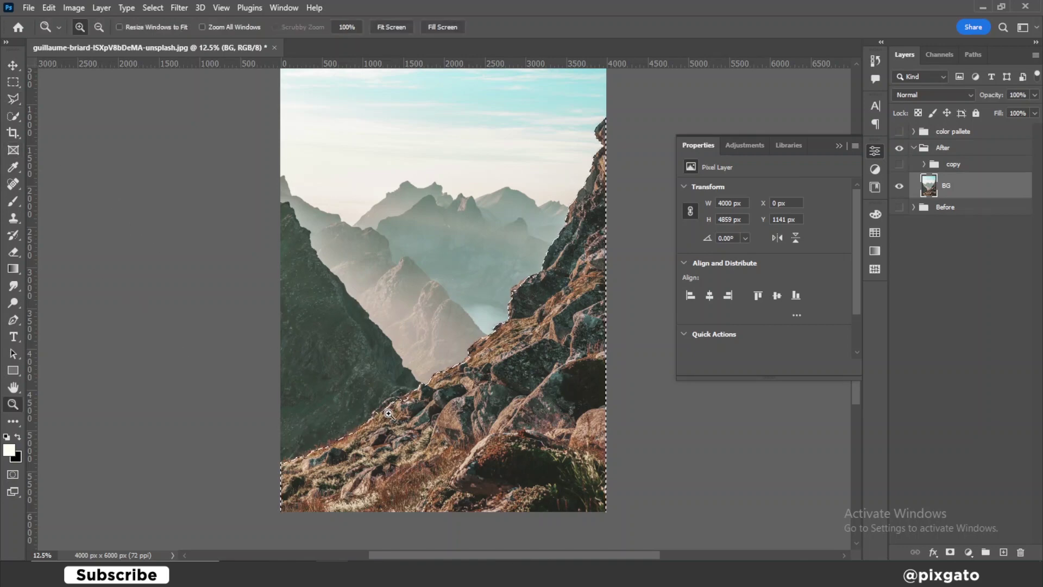
{"action": "left_click", "coordinate": [389, 413]}
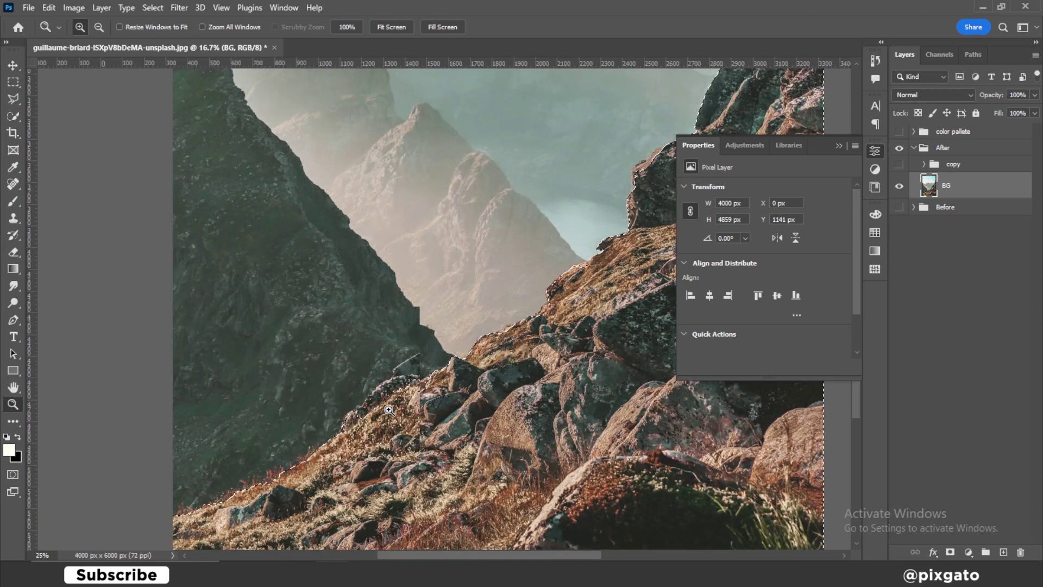
{"action": "left_click", "coordinate": [380, 410]}
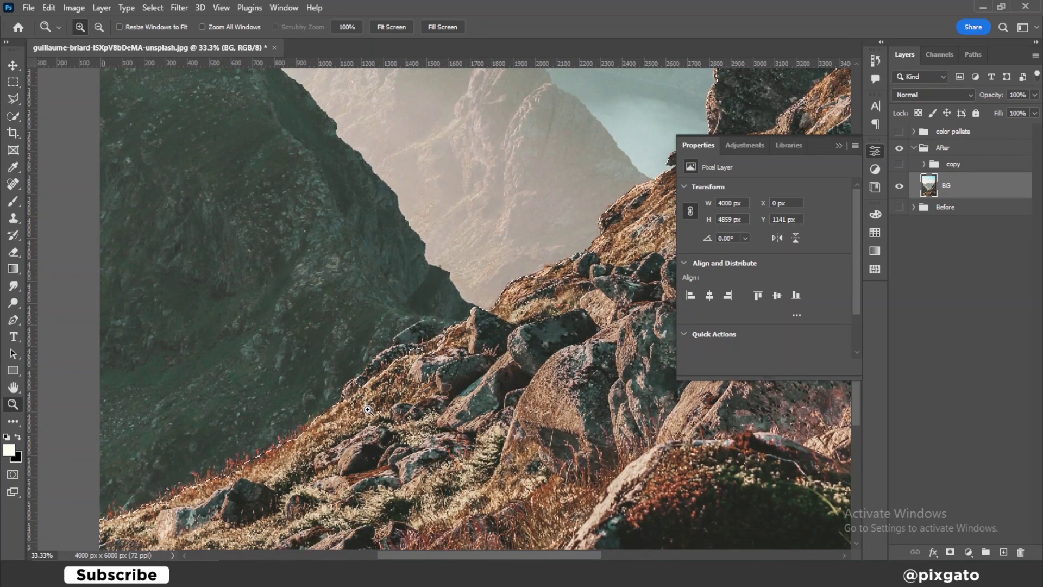
{"action": "key", "text": "l"}
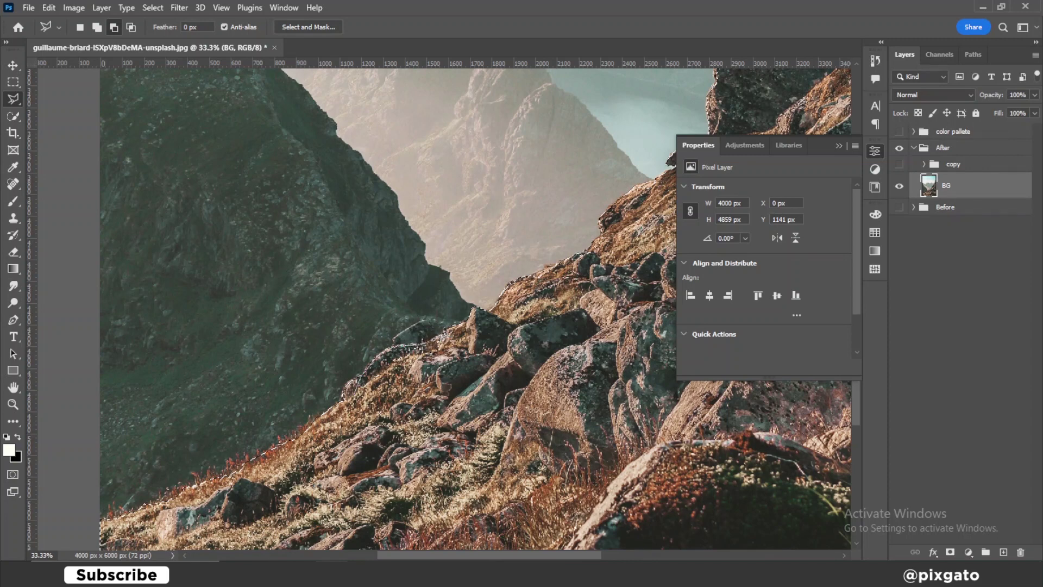
{"action": "left_click", "coordinate": [468, 384]}
{"action": "double_click", "coordinate": [474, 343]}
- Add more of the rocky ridge to the selection with Polygonal Lasso outlines
{"action": "left_click", "coordinate": [97, 28]}
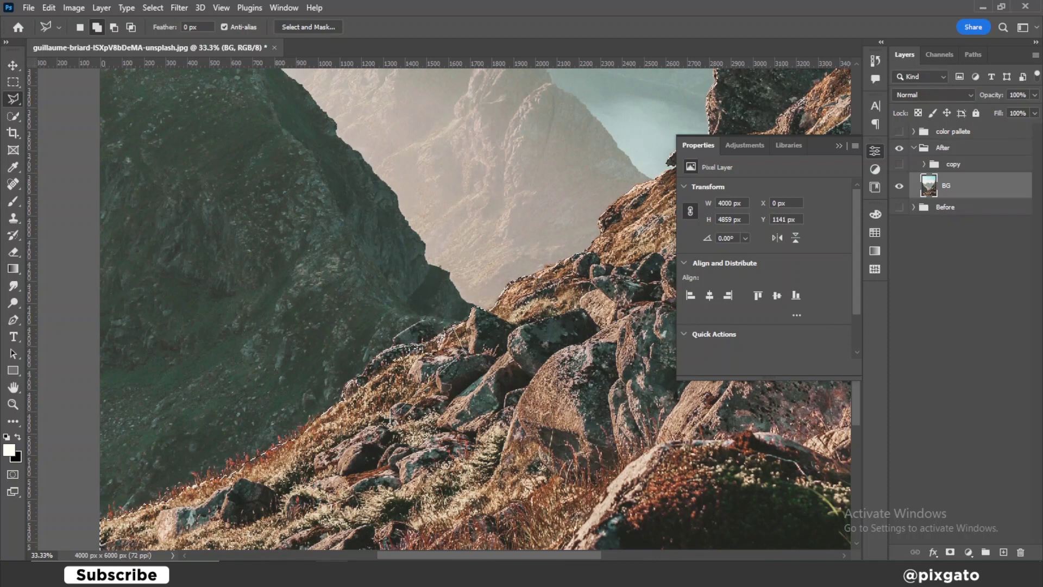
{"action": "double_click", "coordinate": [360, 404]}
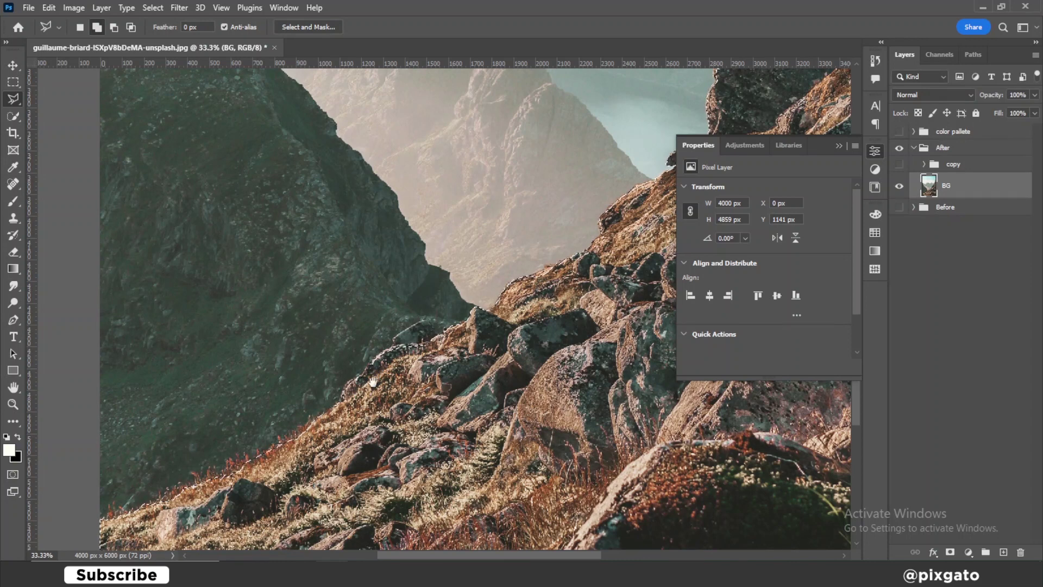
{"action": "key", "text": "space"}
{"action": "left_click_drag", "start_coordinate": [523, 295], "coordinate": [360, 370]}
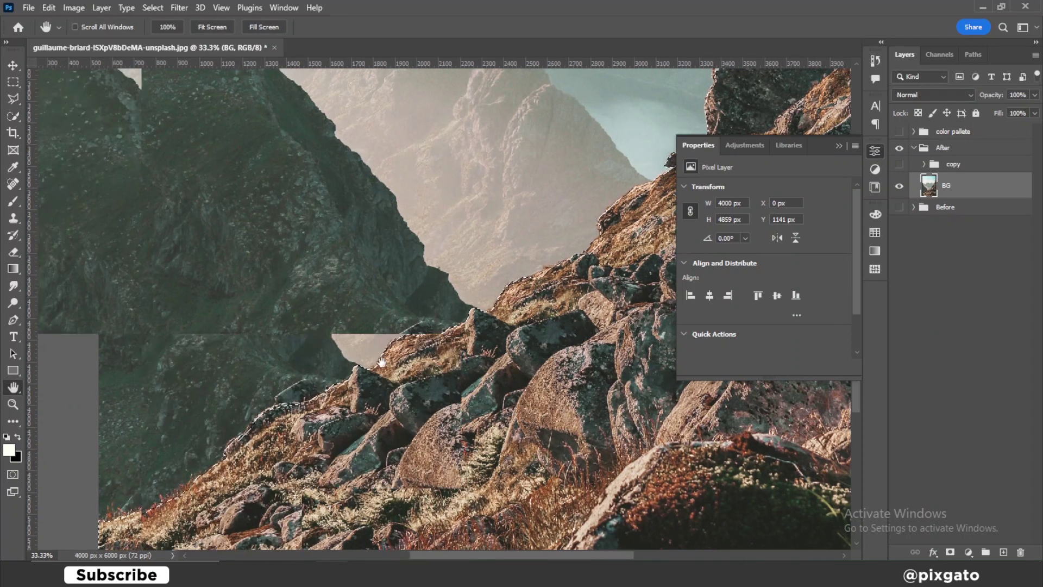
{"action": "left_click", "coordinate": [389, 345]}
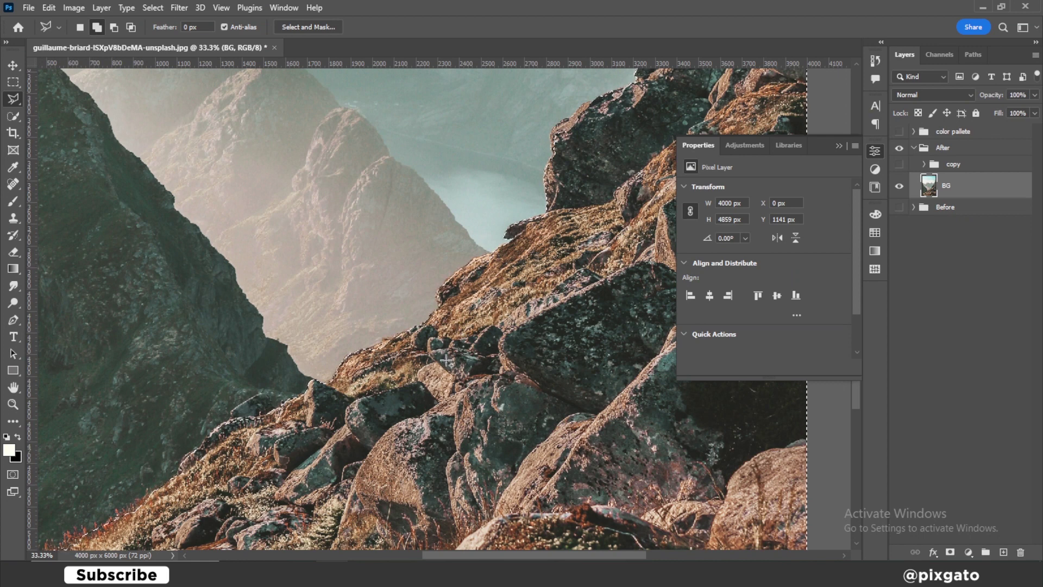
{"action": "key", "text": "space"}
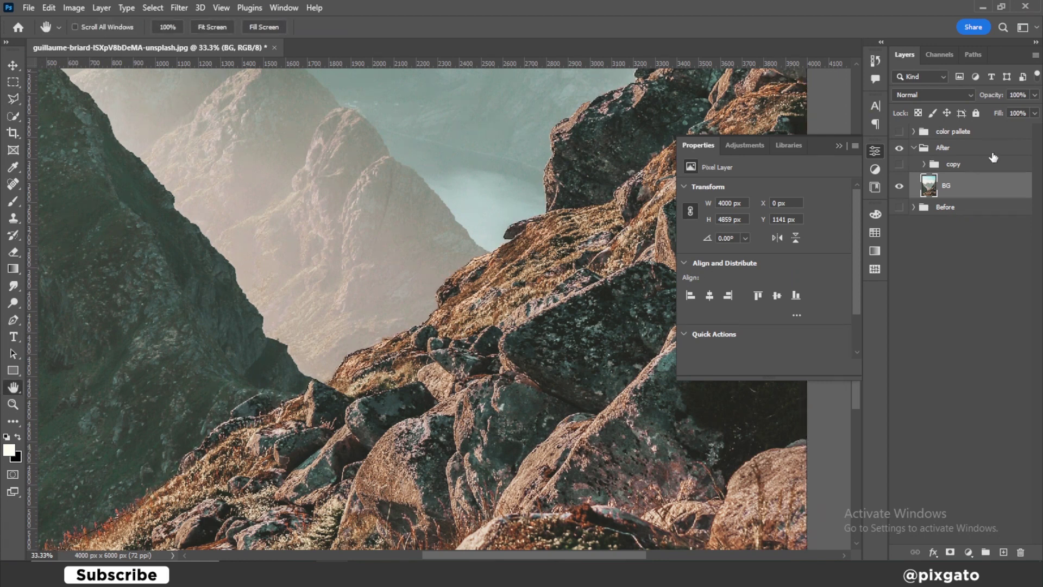
- Copy the selected rocks to a new Layer 1 and zoom back out to the full photo
{"action": "key", "text": "ctrl+j"}
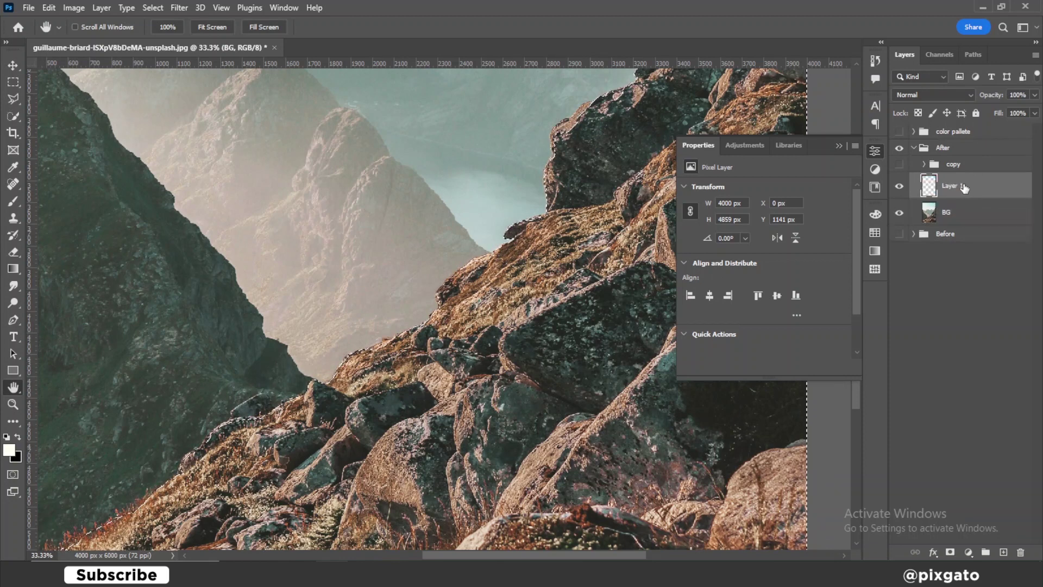
{"action": "key", "text": "ctrl+z"}
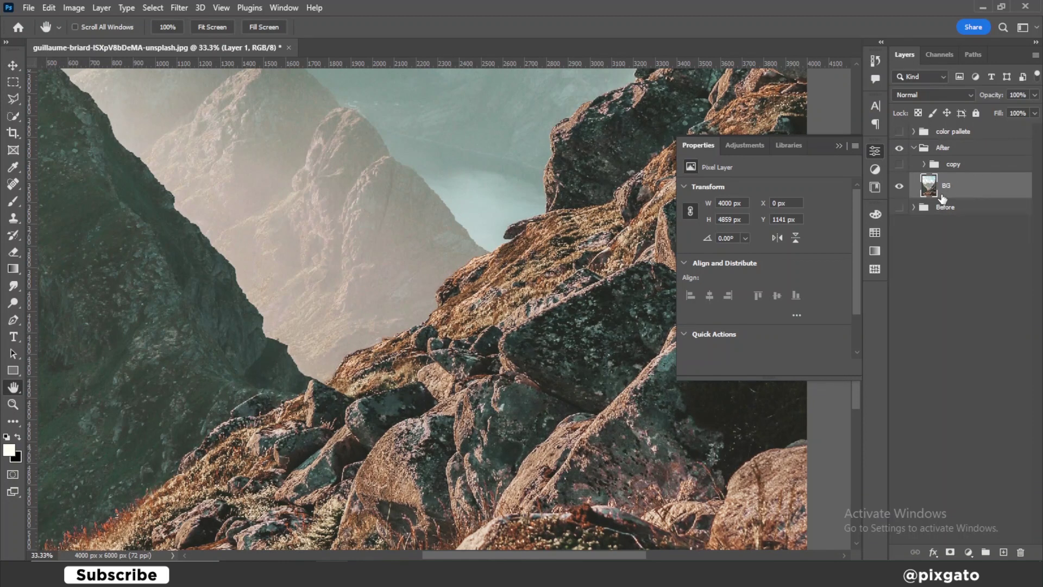
{"action": "key", "text": "ctrl+j"}
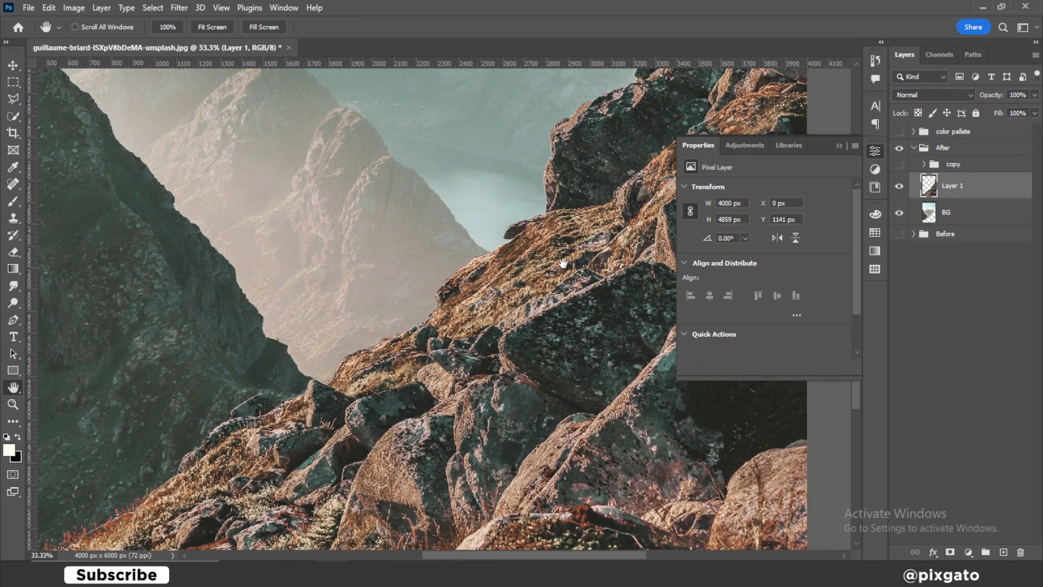
{"action": "key", "text": "z"}
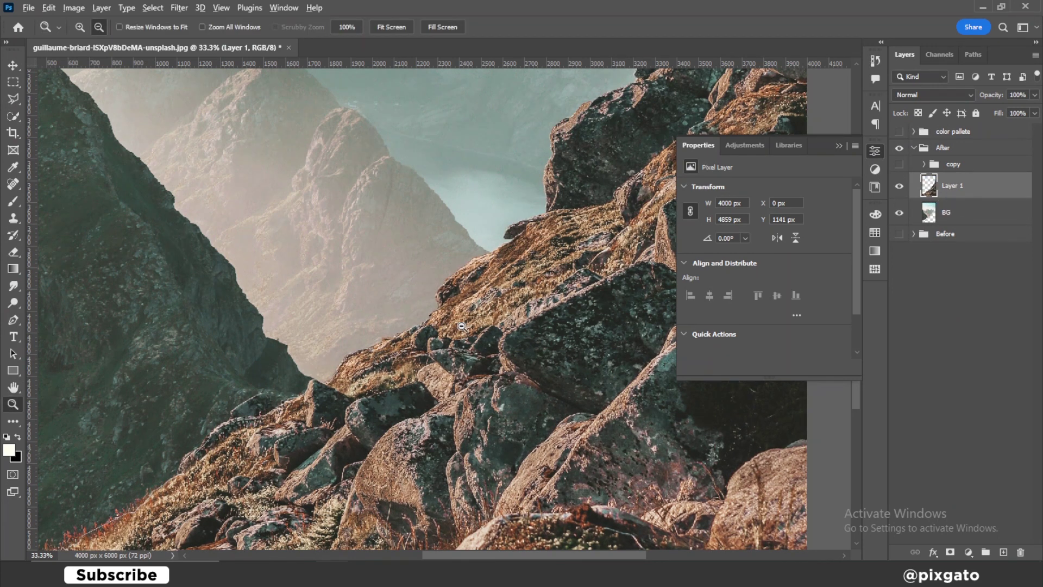
{"action": "left_click", "coordinate": [461, 326], "text": "alt"}
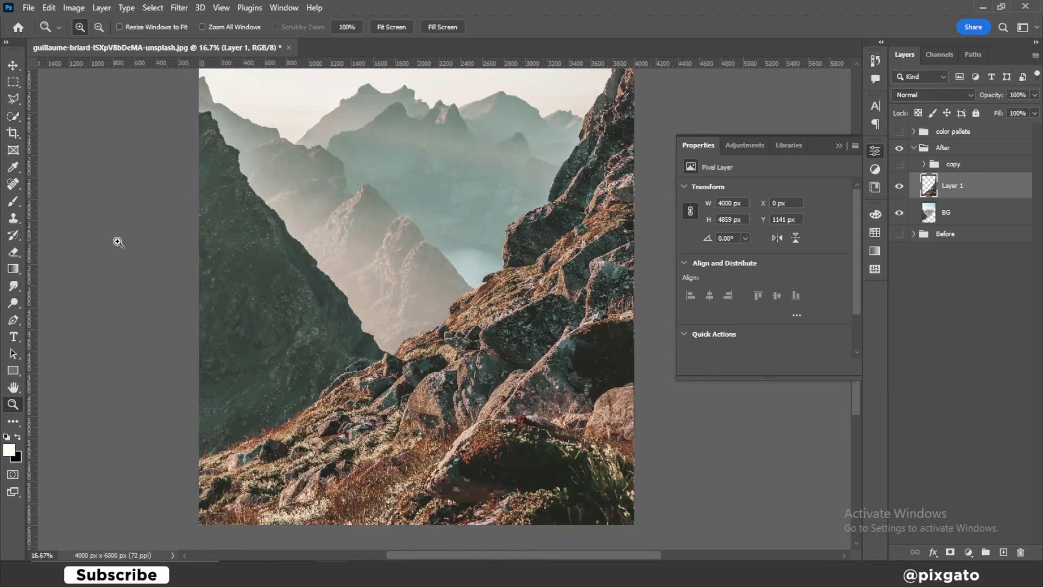
{"action": "left_click", "coordinate": [13, 65]}
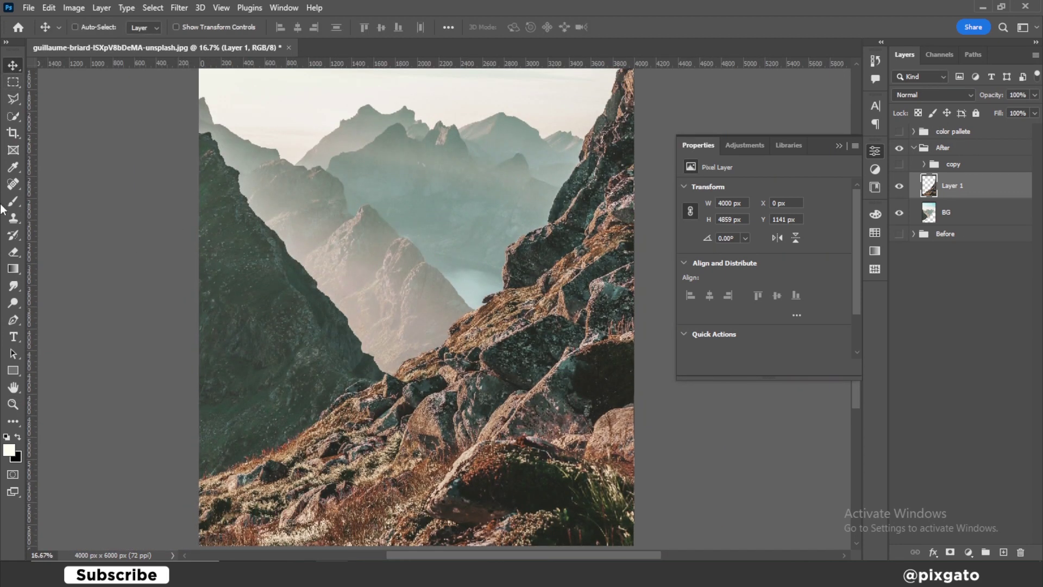
{"action": "left_click", "coordinate": [15, 116]}
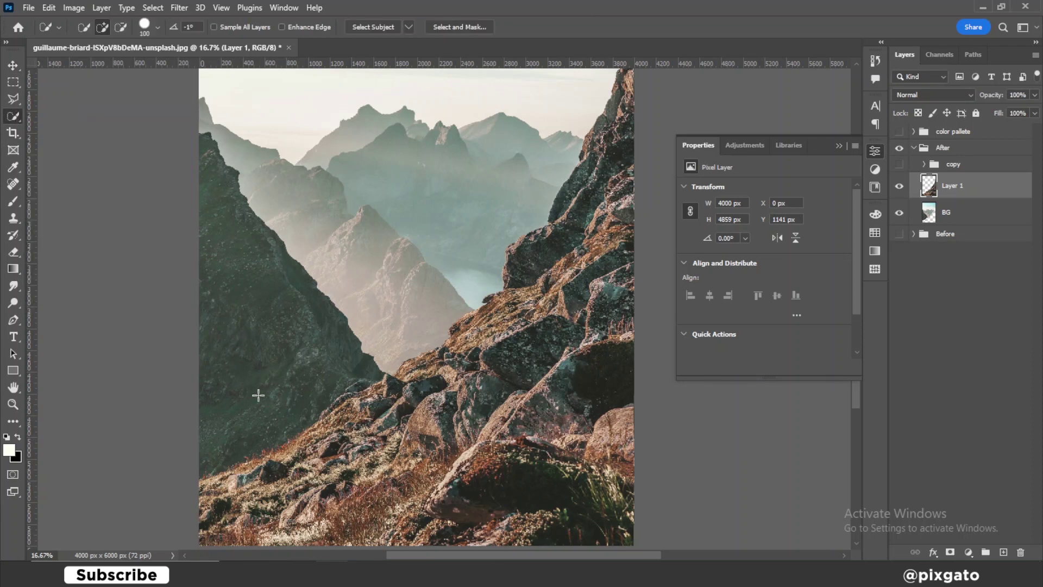
- Copy the dark left mountain from BG onto Layer 2, then clear the sky selection
{"action": "left_click", "coordinate": [238, 397]}
{"action": "left_click", "coordinate": [973, 214]}
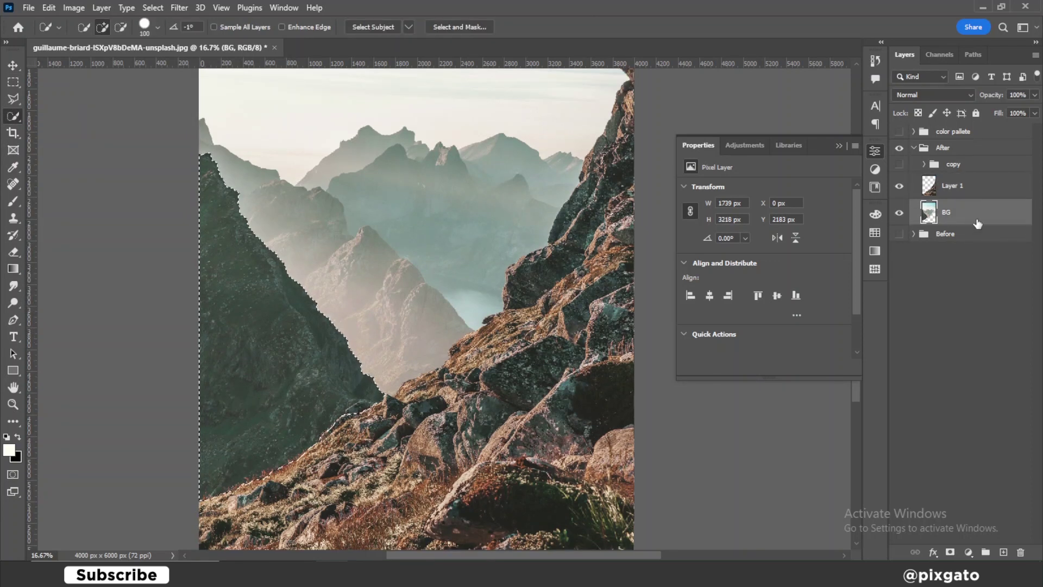
{"action": "key", "text": "ctrl+j"}
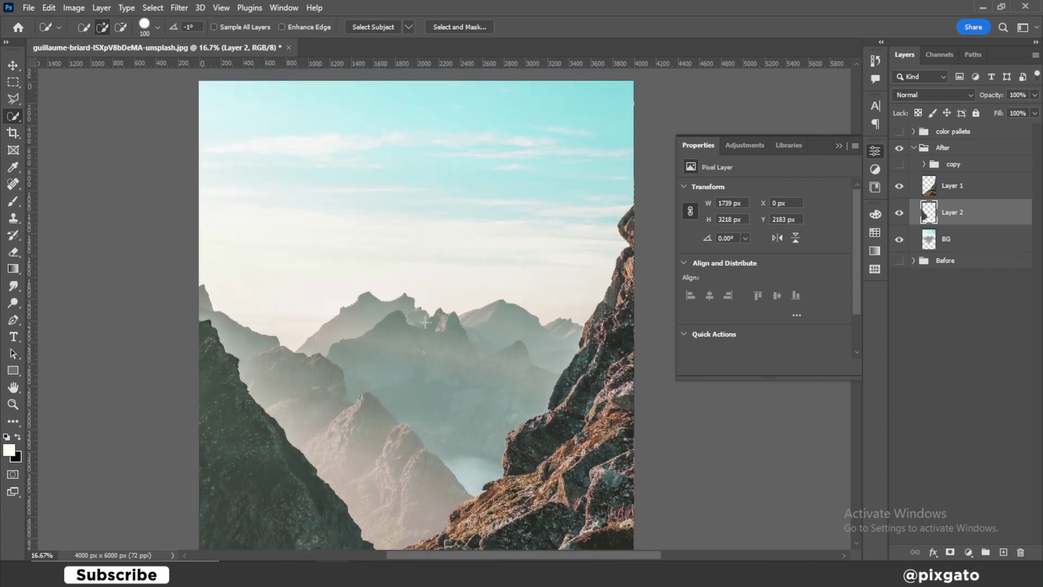
{"action": "left_click_drag", "start_coordinate": [379, 107], "coordinate": [405, 228]}
{"action": "key", "text": "Delete"}
{"action": "key", "text": "ctrl+d"}
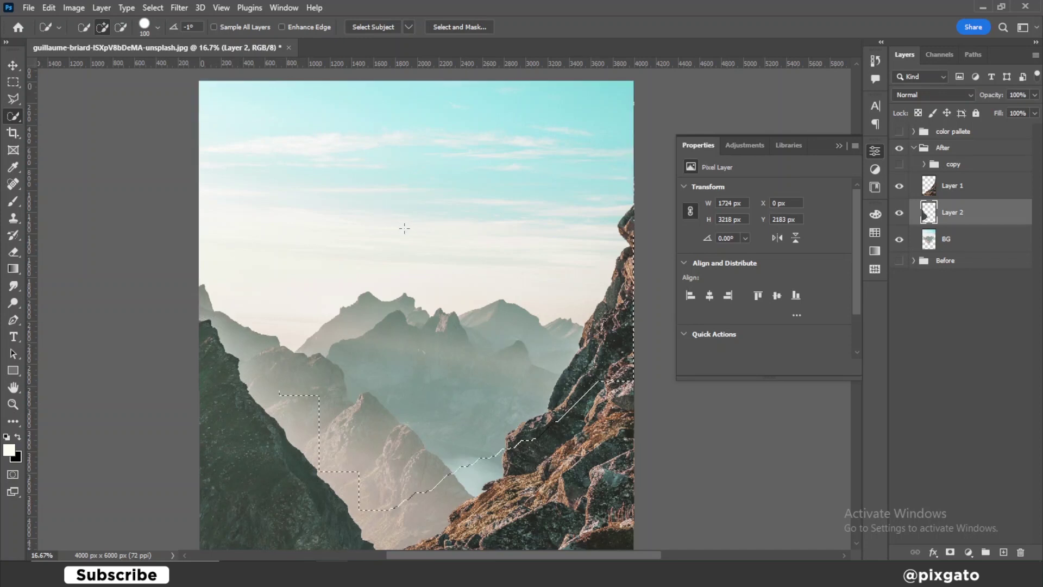
{"action": "left_click", "coordinate": [950, 241]}
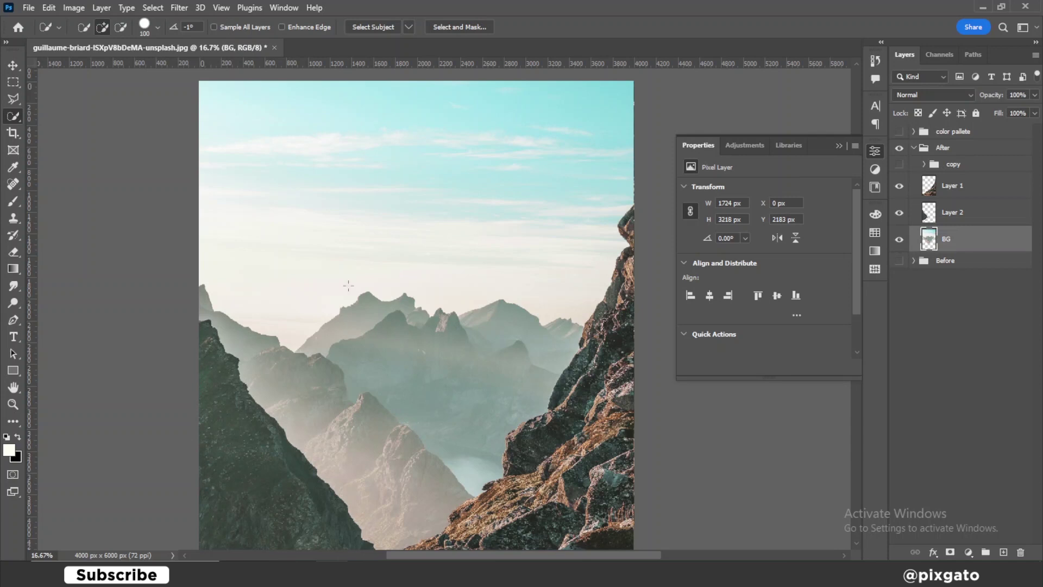
{"action": "left_click", "coordinate": [323, 337]}
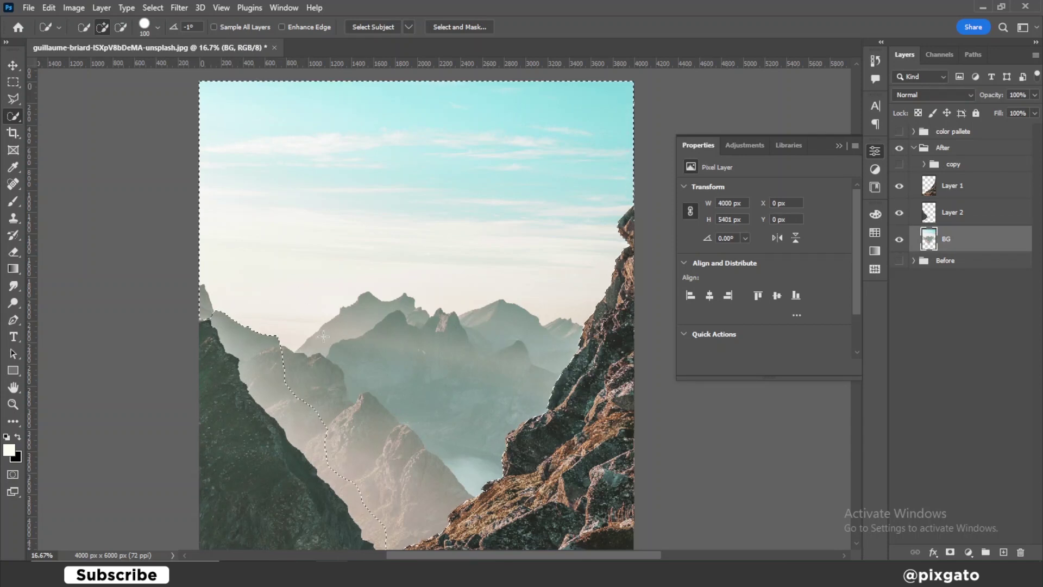
- Select the hazy background mountains on BG and copy them to Layer 3
{"action": "key", "text": "ctrl+d"}
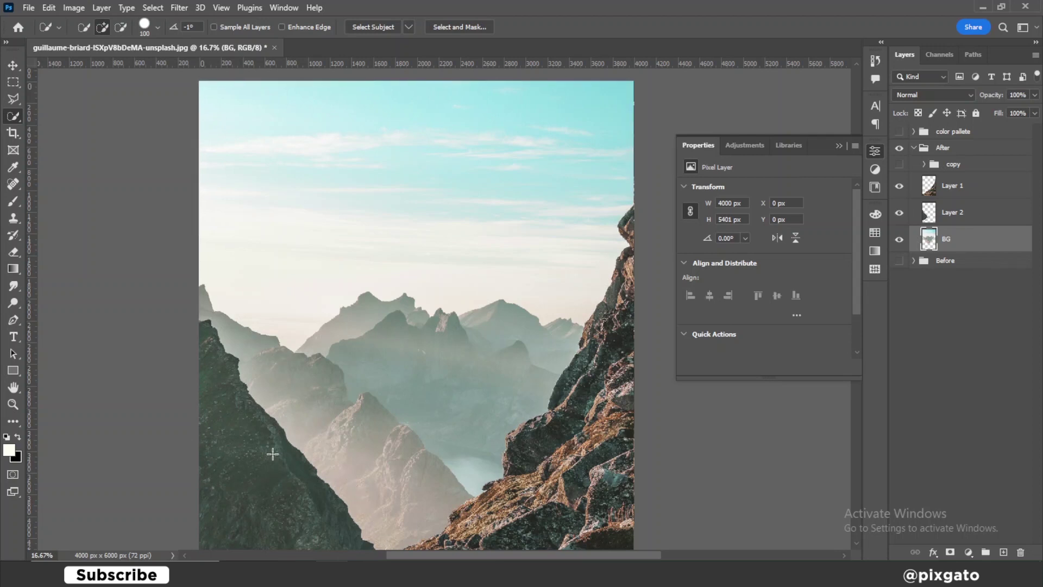
{"action": "left_click", "coordinate": [308, 429]}
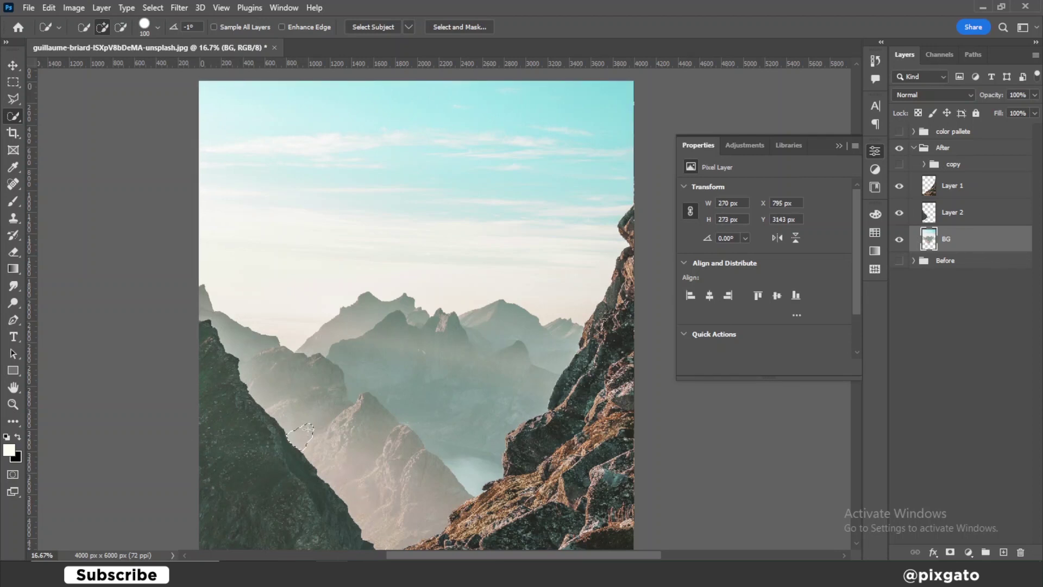
{"action": "left_click_drag", "start_coordinate": [360, 436], "coordinate": [406, 423]}
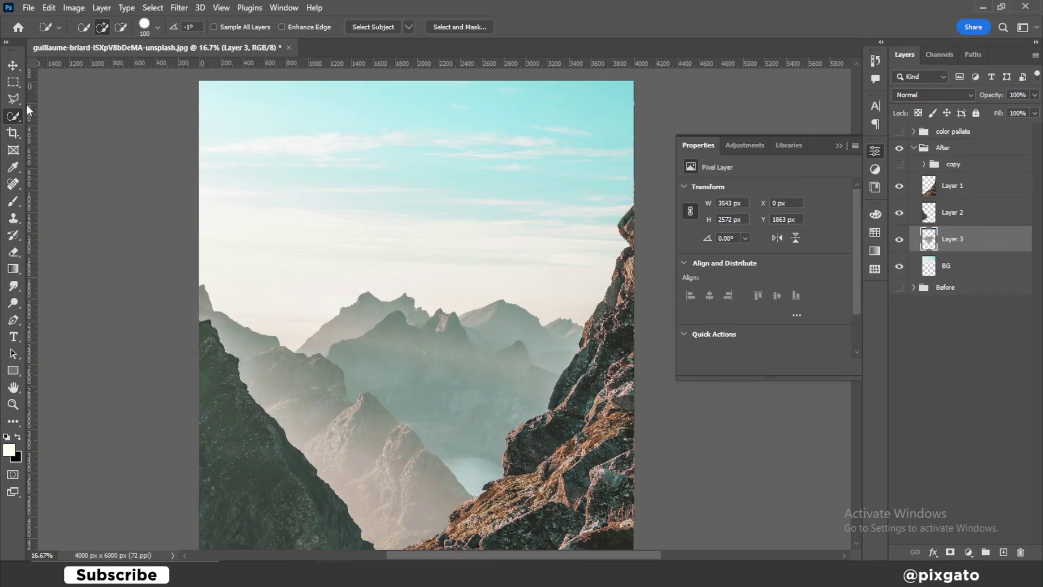
{"action": "left_click", "coordinate": [13, 65]}
{"action": "key", "text": "z"}
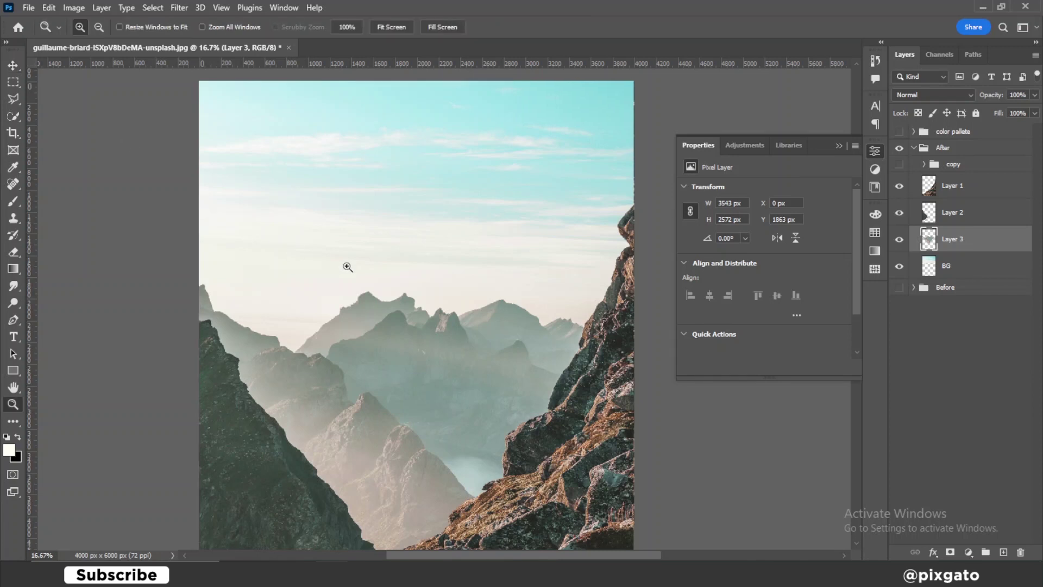
- Turn on the color pallete group's pink, purple, blue, yellow and red swatches, then select Layer 1
{"action": "left_click", "coordinate": [348, 267], "text": "alt"}
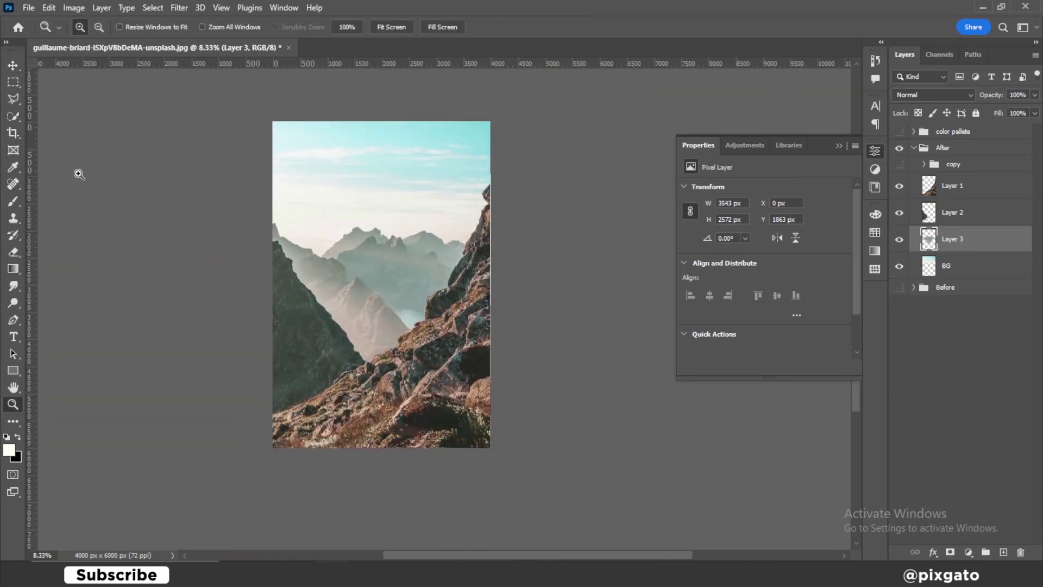
{"action": "left_click", "coordinate": [13, 65]}
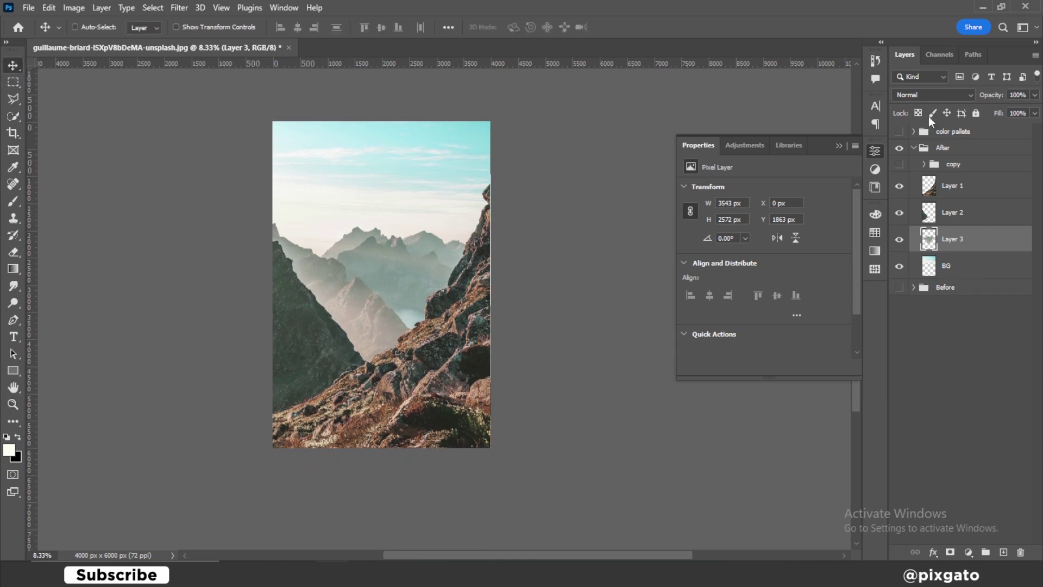
{"action": "left_click", "coordinate": [899, 131]}
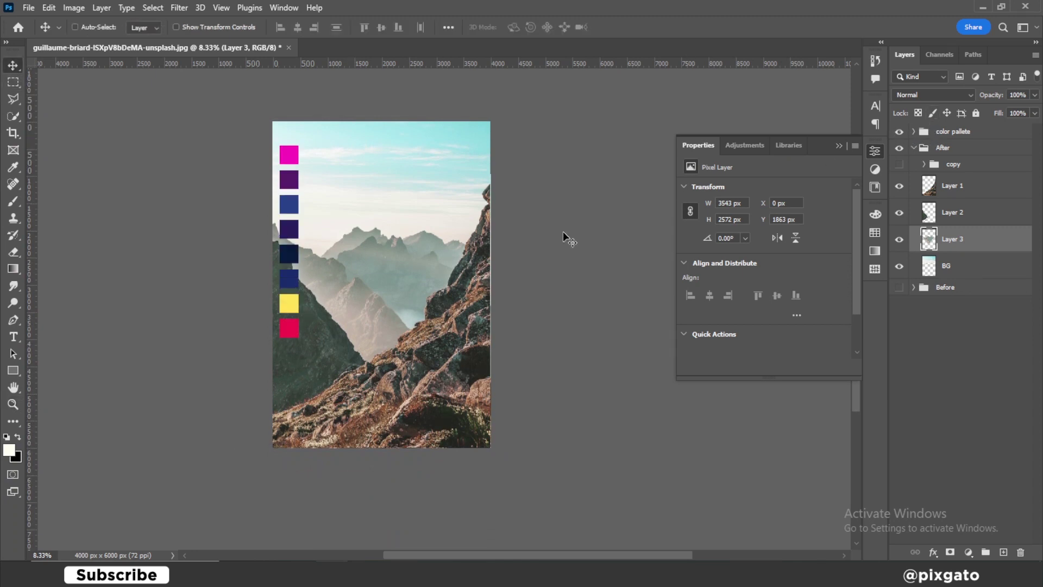
{"action": "key", "text": "z"}
{"action": "left_click", "coordinate": [349, 221]}
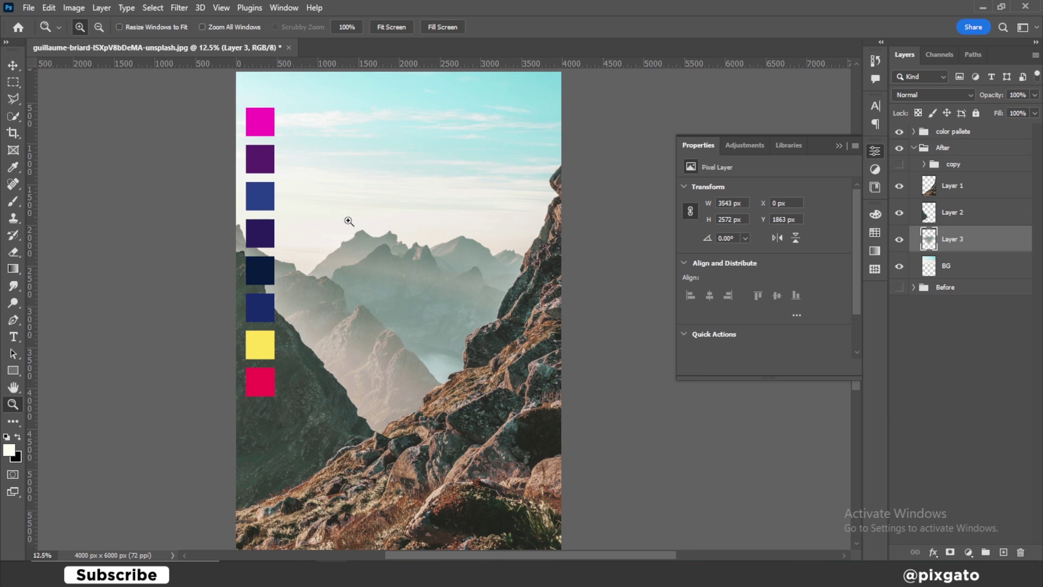
{"action": "scroll", "coordinate": [349, 222], "scroll_direction": "down", "scroll_amount": 1}
{"action": "left_click", "coordinate": [14, 64]}
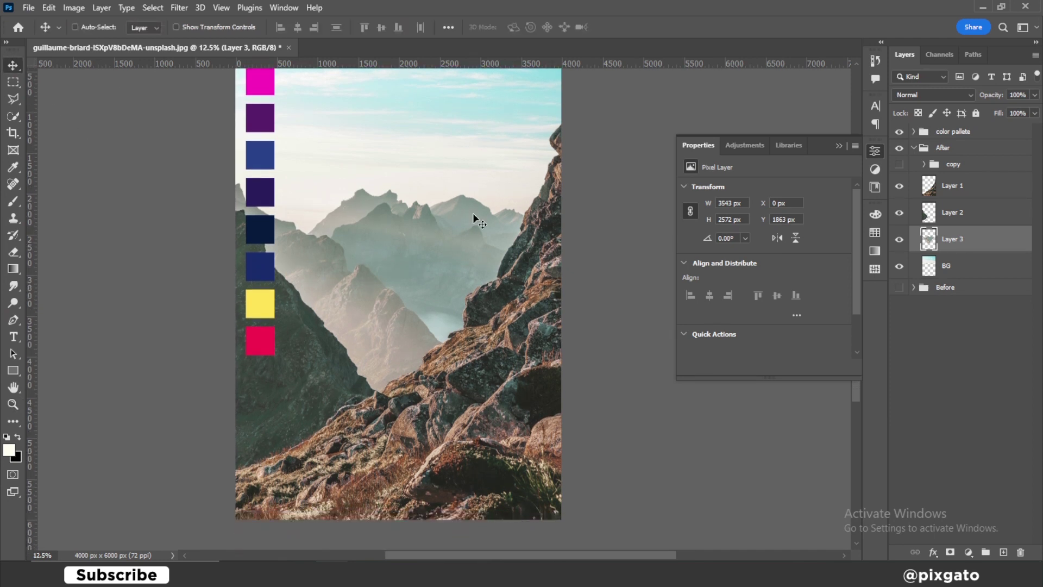
{"action": "left_click", "coordinate": [976, 190]}
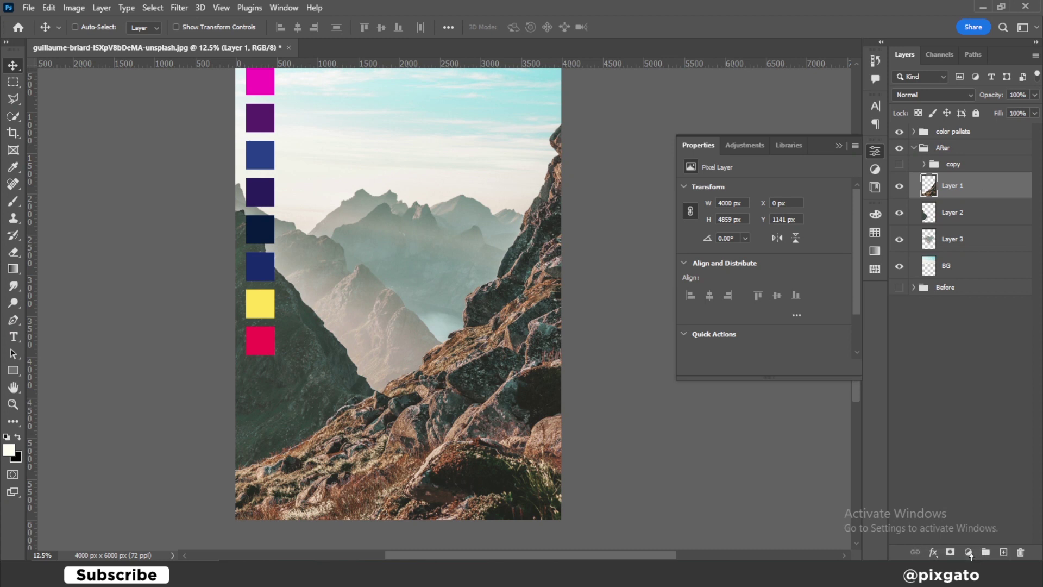
{"action": "left_click", "coordinate": [969, 553]}
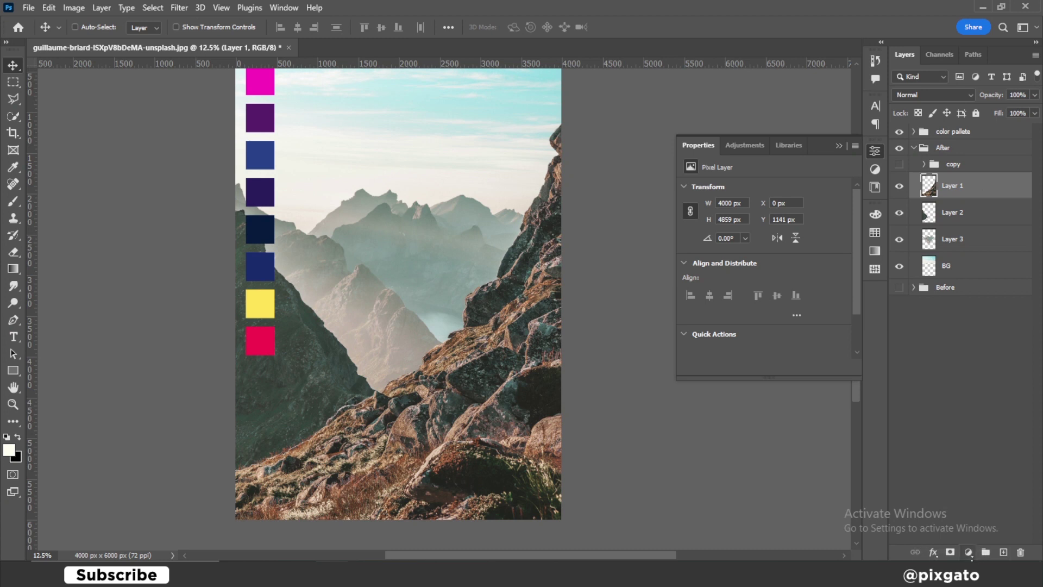
- Open the Filter Gallery on Layer 1 and preview the Fresco effect
{"action": "left_click", "coordinate": [918, 462]}
{"action": "left_click", "coordinate": [180, 7]}
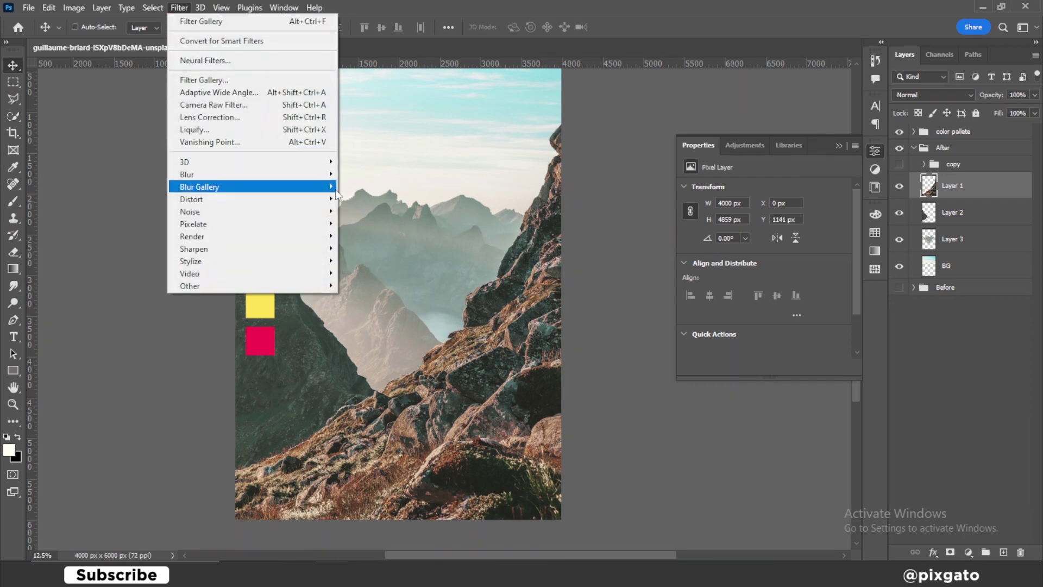
{"action": "left_click", "coordinate": [223, 76]}
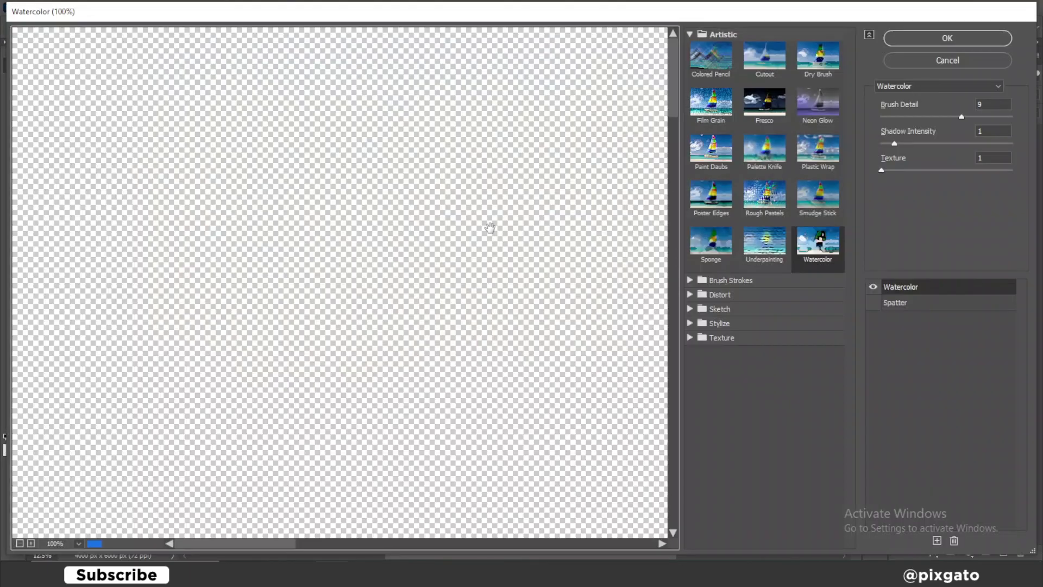
{"action": "left_click", "coordinate": [763, 106]}
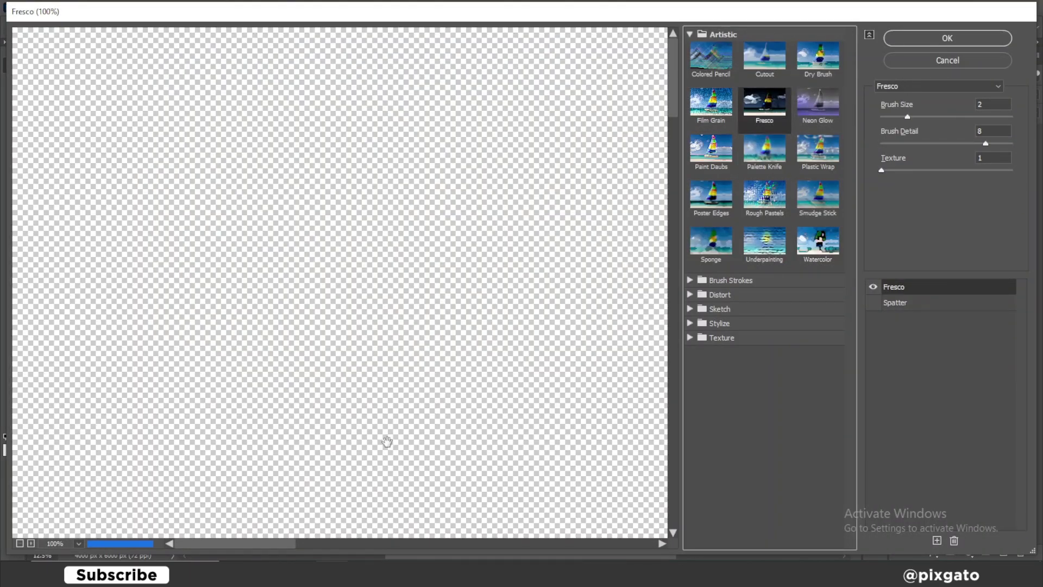
{"action": "left_click", "coordinate": [20, 543]}
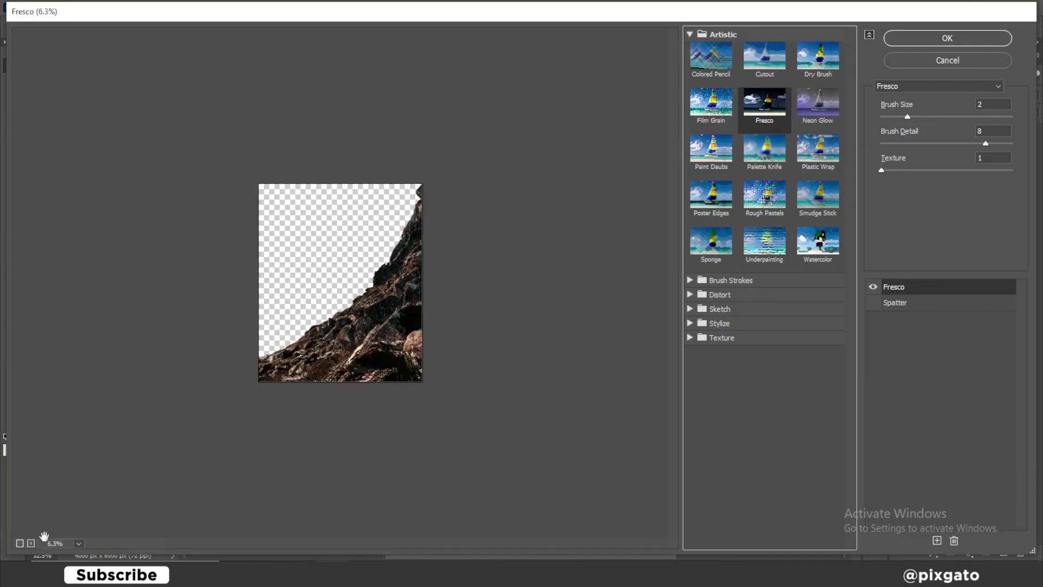
{"action": "left_click", "coordinate": [31, 543]}
- Preview the Spatter and Mosaic Tiles textures on the rocky foreground
{"action": "left_click", "coordinate": [895, 302]}
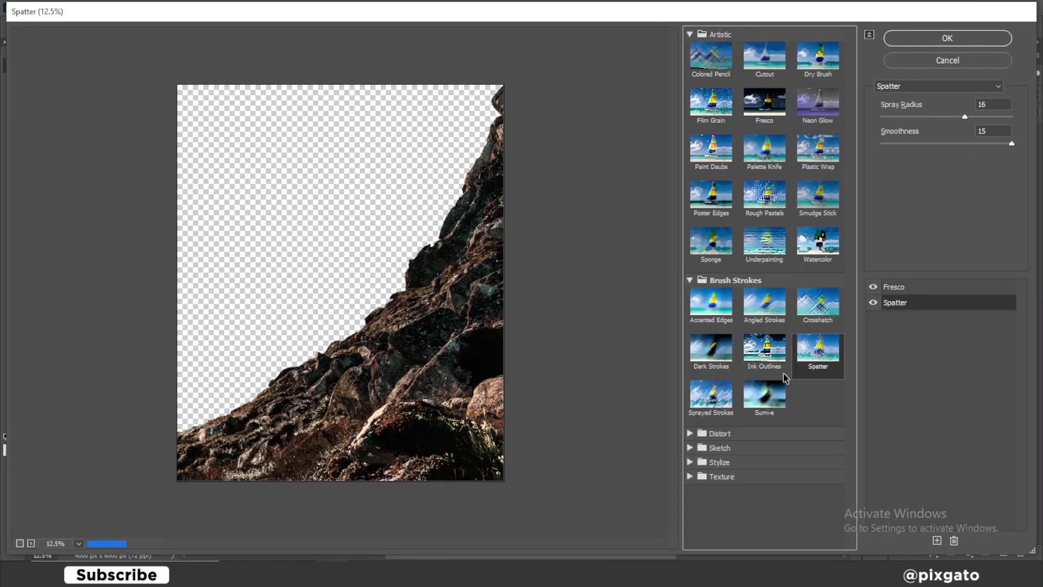
{"action": "left_click", "coordinate": [719, 433]}
{"action": "left_click", "coordinate": [718, 493]}
{"action": "scroll", "coordinate": [717, 435], "scroll_direction": "down", "scroll_amount": 3}
{"action": "scroll", "coordinate": [713, 413], "scroll_direction": "down", "scroll_amount": 1}
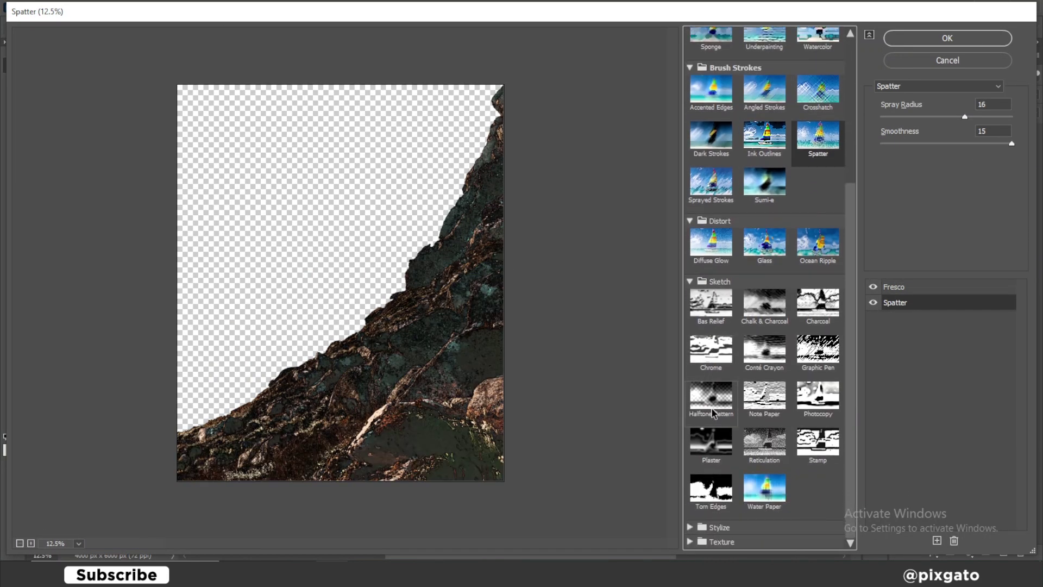
{"action": "left_click", "coordinate": [690, 527]}
{"action": "left_click", "coordinate": [815, 483]}
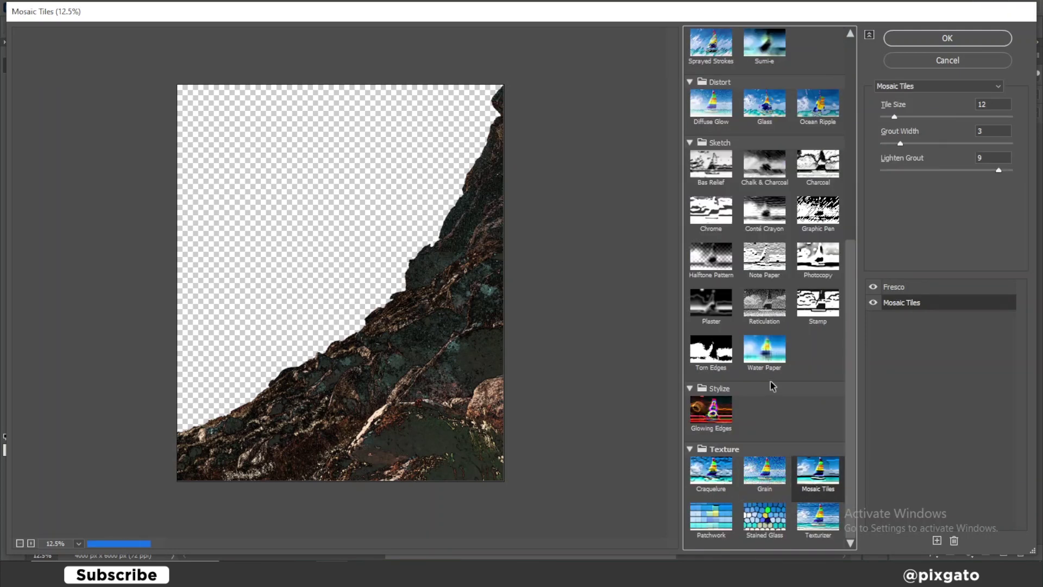
{"action": "scroll", "coordinate": [770, 384], "scroll_direction": "up", "scroll_amount": 6}
- Apply Plastic Wrap on top of Fresco to the rock layer
{"action": "left_click", "coordinate": [818, 152]}
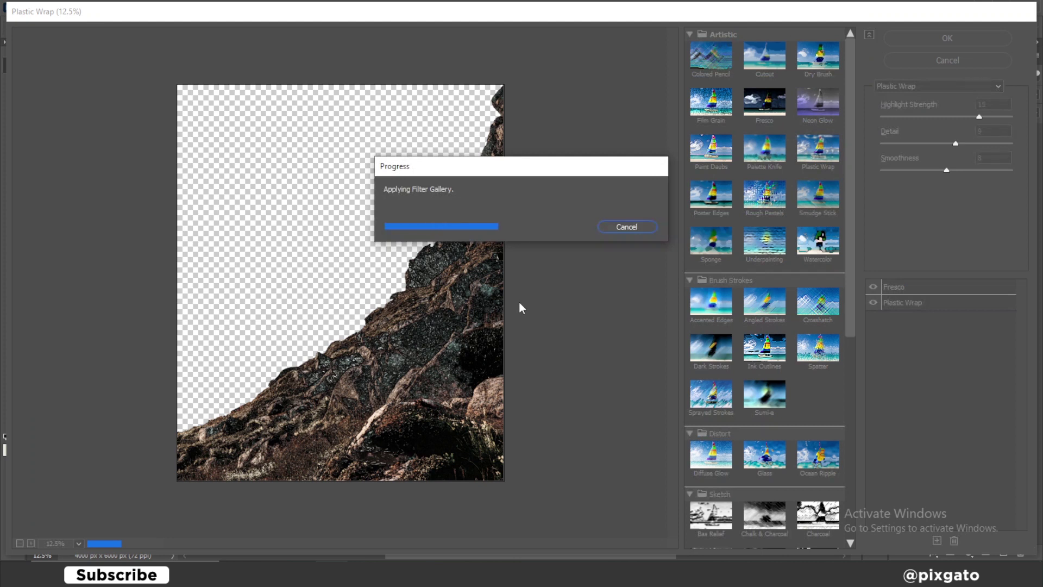
{"action": "left_click_drag", "start_coordinate": [520, 166], "coordinate": [539, 182]}
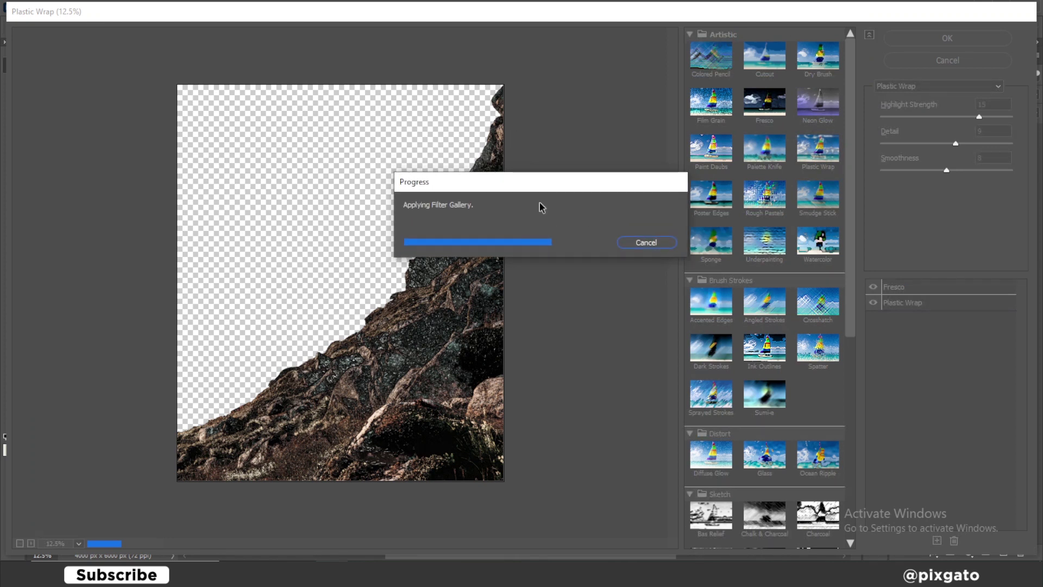
{"action": "left_click_drag", "start_coordinate": [563, 219], "coordinate": [610, 251]}
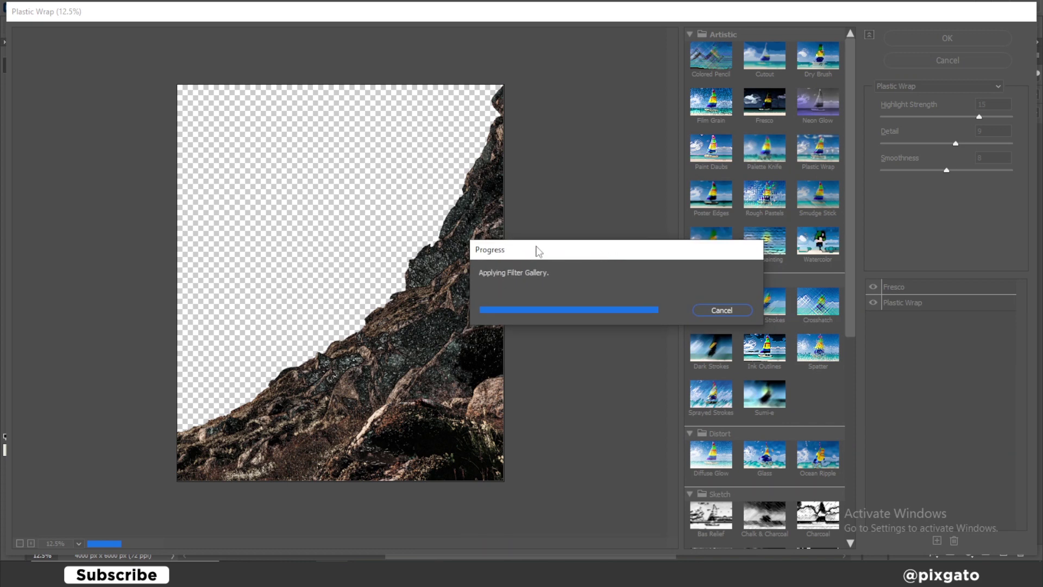
{"action": "left_click_drag", "start_coordinate": [538, 251], "coordinate": [583, 278]}
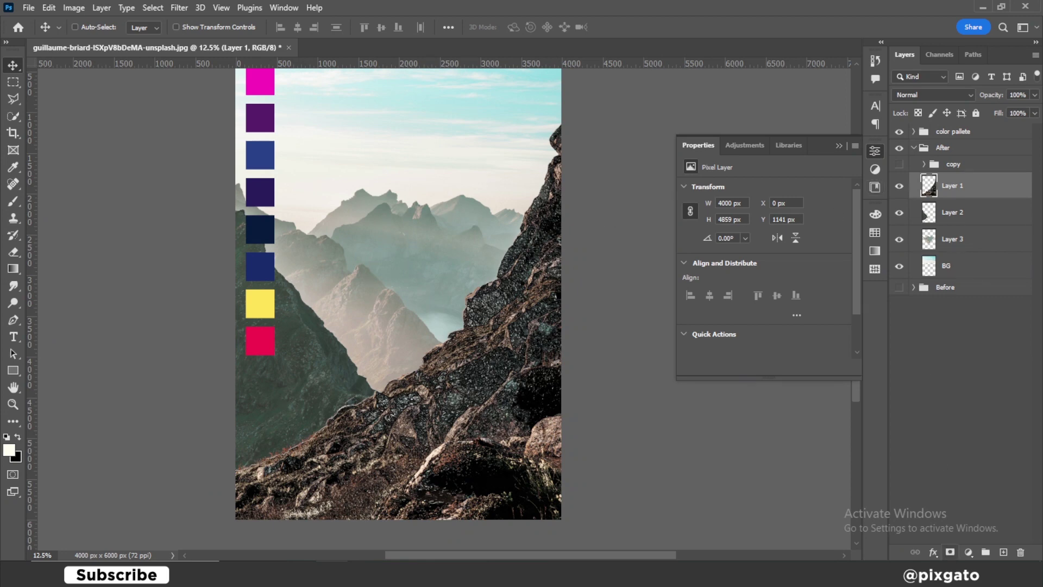
{"action": "left_click", "coordinate": [968, 552]}
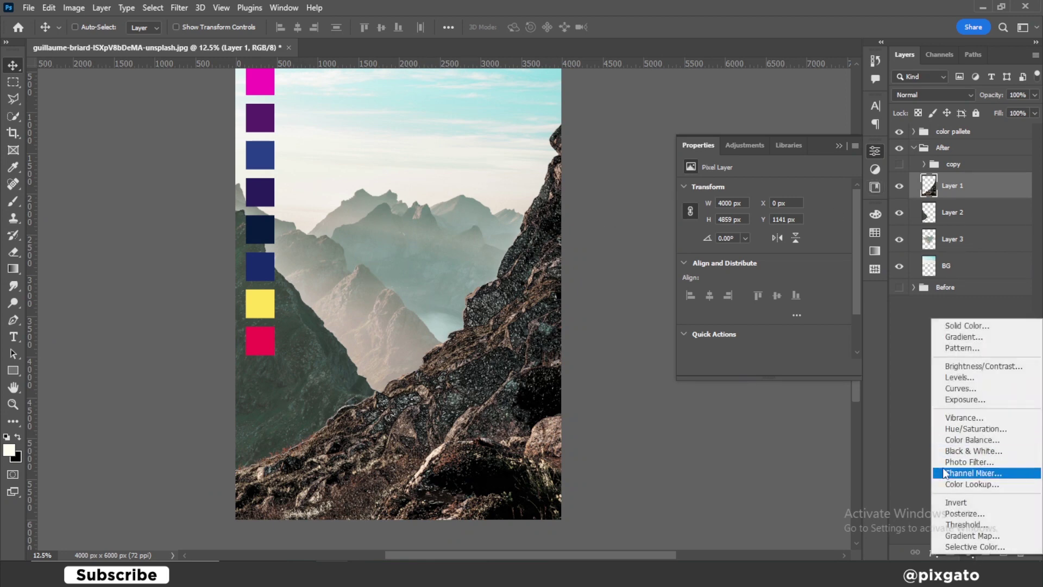
- Add a reversed Gradient Map adjustment above Layer 1 and open its gradient for editing
{"action": "left_click", "coordinate": [960, 536]}
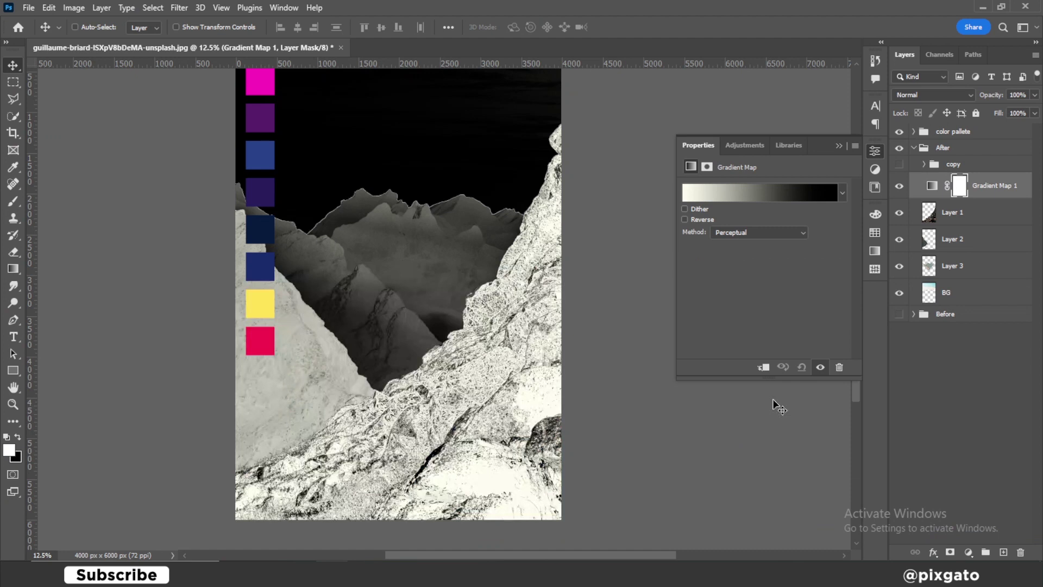
{"action": "left_click", "coordinate": [688, 220]}
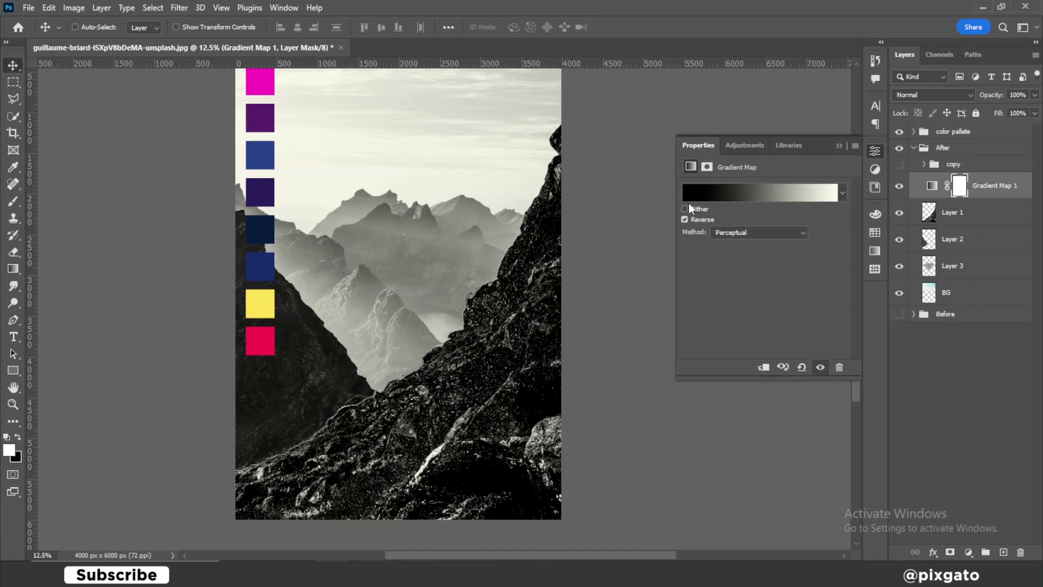
{"action": "left_click", "coordinate": [689, 200]}
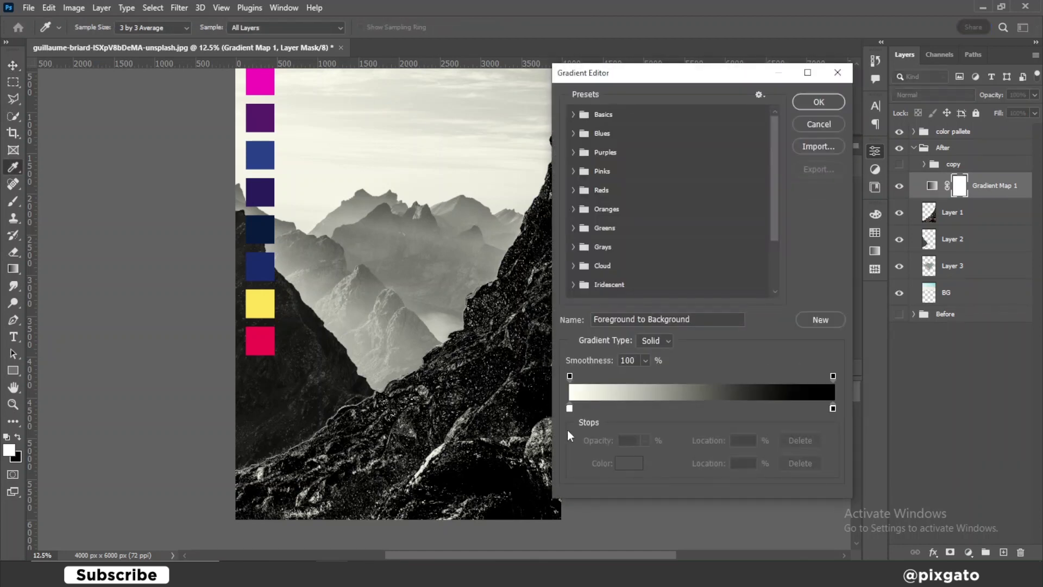
- Set the gradient's light end stop to pure white #ffffff and confirm the gradient
{"action": "left_click", "coordinate": [569, 409]}
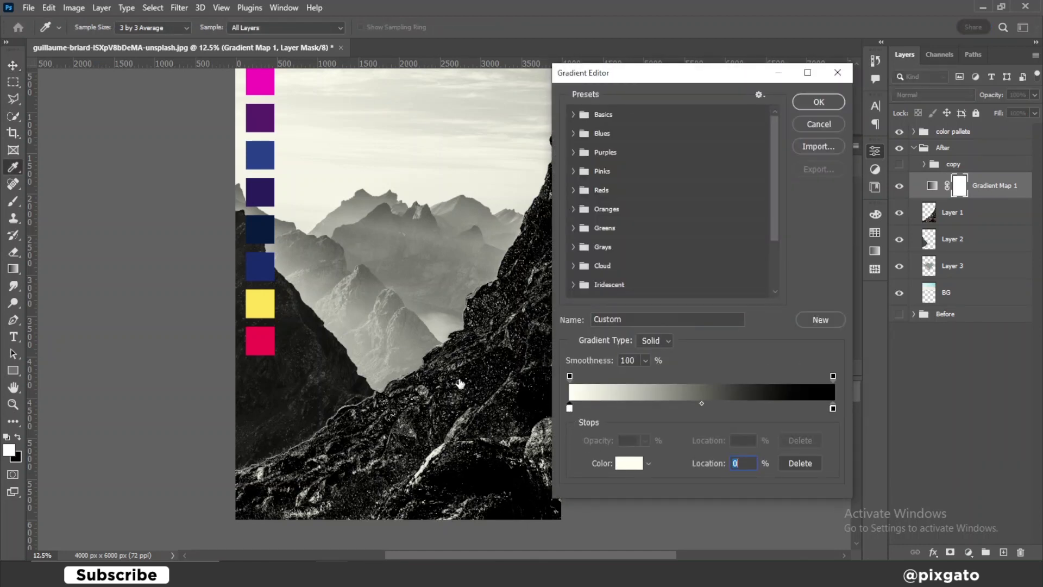
{"action": "left_click", "coordinate": [629, 463]}
{"action": "type", "text": "ffffff"}
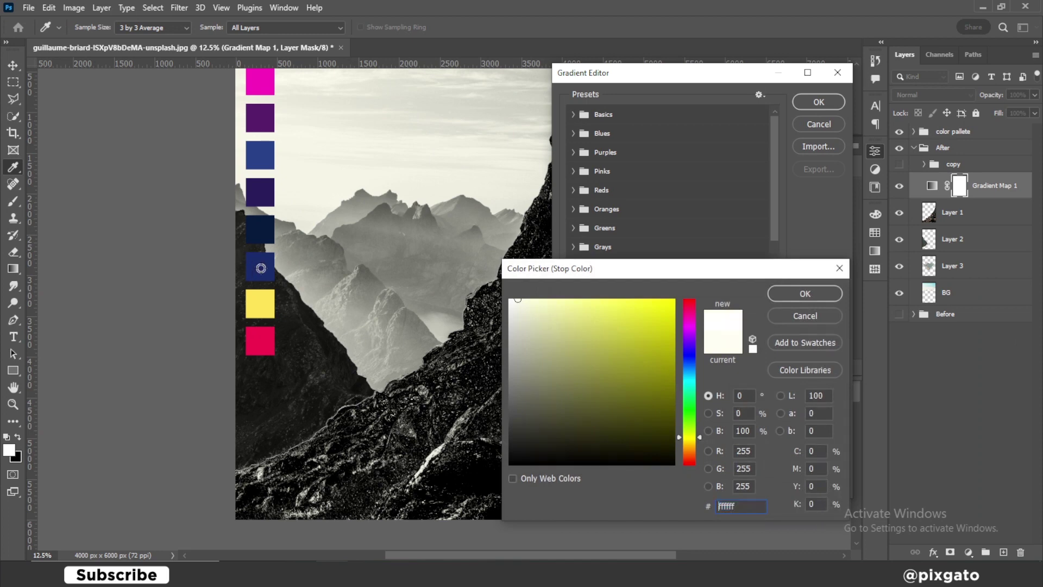
{"action": "left_click", "coordinate": [797, 294]}
{"action": "left_click", "coordinate": [818, 102]}
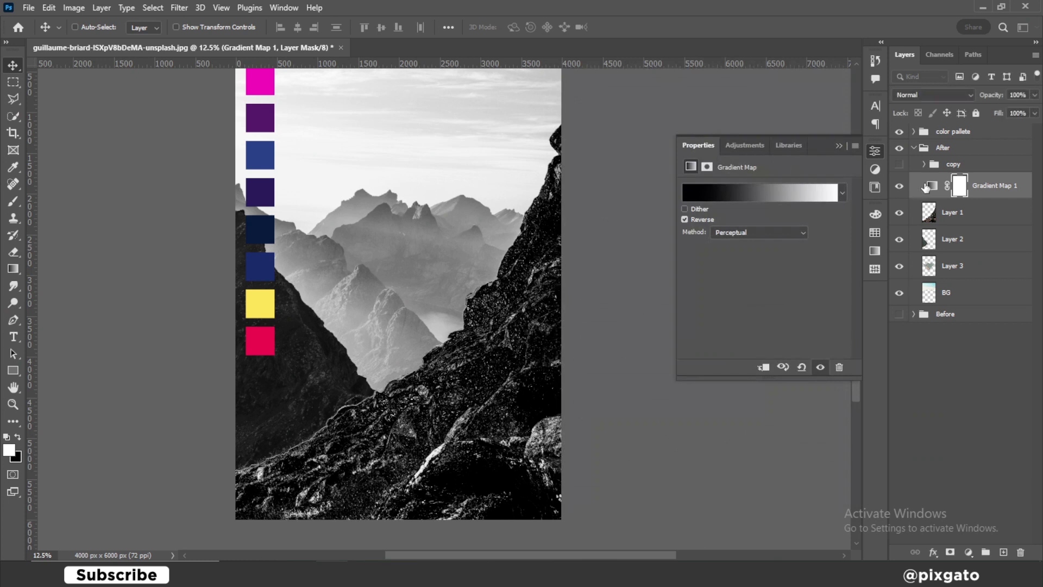
- Reopen the Gradient Map's gradient, add a stop at about 8%, then delete it
{"action": "left_click", "coordinate": [926, 187]}
{"action": "left_click", "coordinate": [726, 199]}
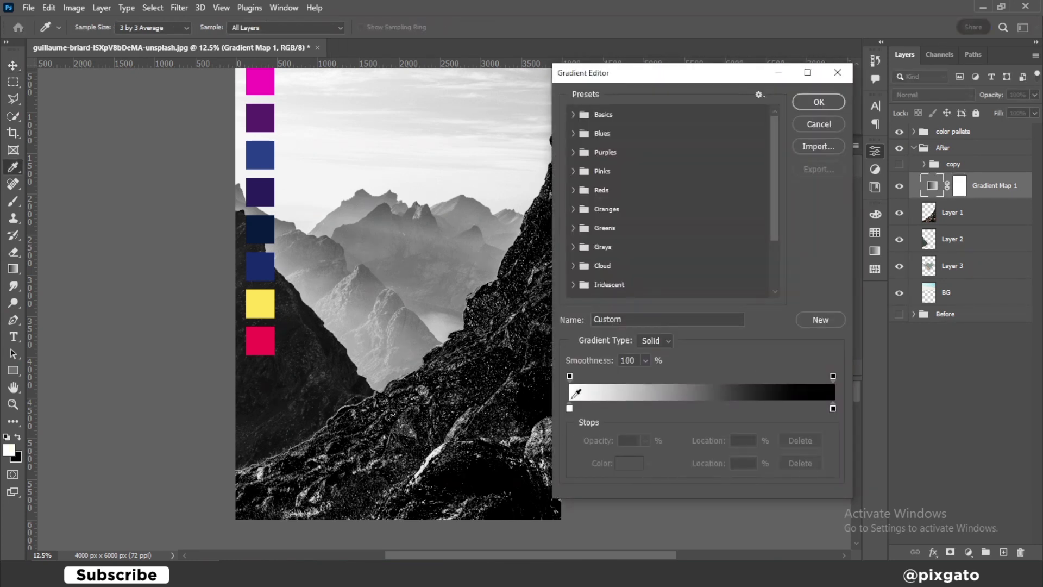
{"action": "left_click_drag", "start_coordinate": [573, 406], "coordinate": [591, 407]}
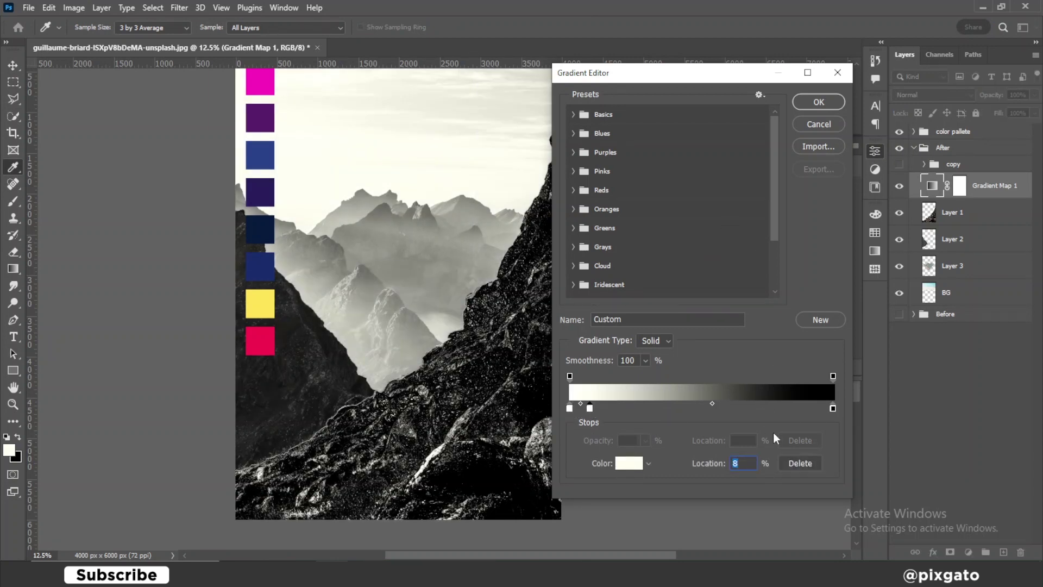
{"action": "left_click", "coordinate": [799, 465]}
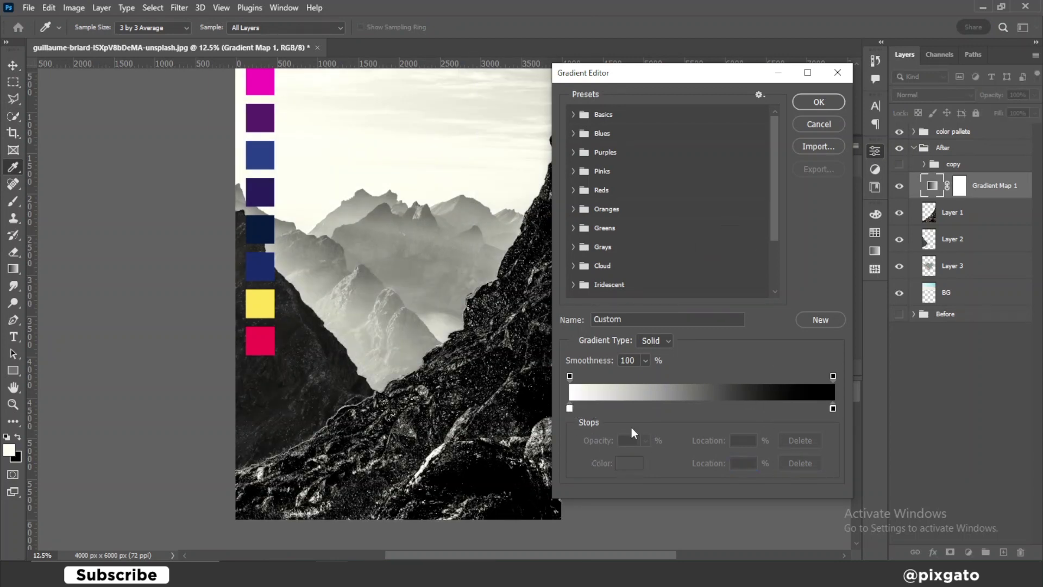
- Give the left end stop a dark blue swatch colour and slide a stop to about 23%
{"action": "left_click", "coordinate": [569, 409]}
{"action": "left_click", "coordinate": [629, 463]}
{"action": "left_click", "coordinate": [257, 267]}
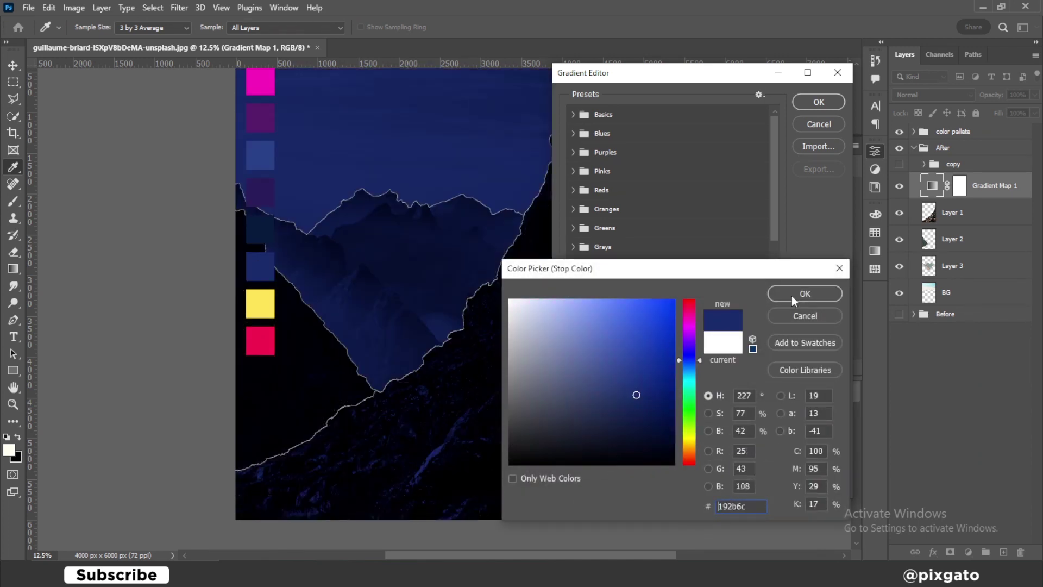
{"action": "left_click", "coordinate": [791, 288]}
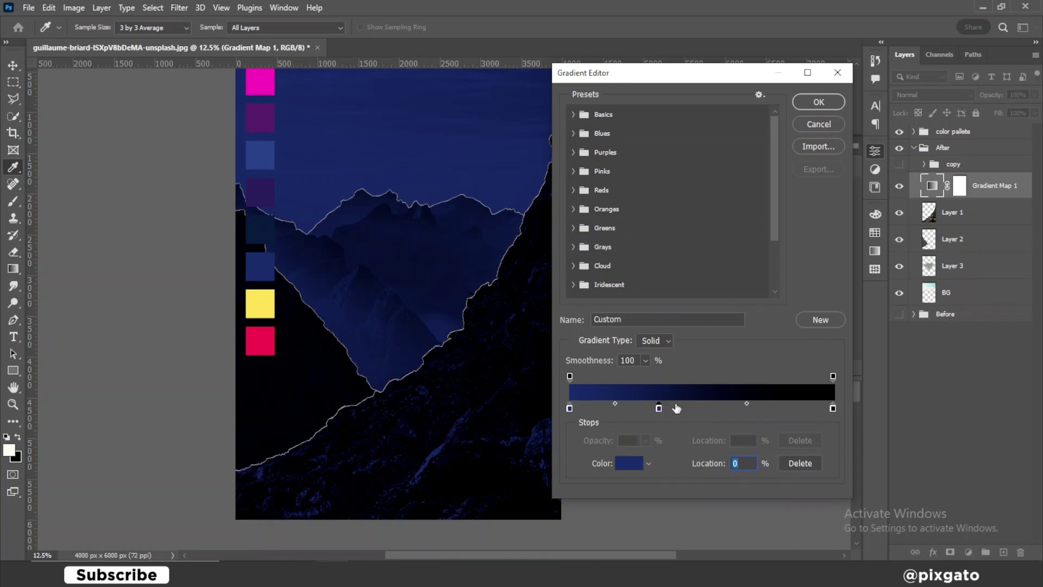
{"action": "left_click_drag", "start_coordinate": [647, 407], "coordinate": [606, 408]}
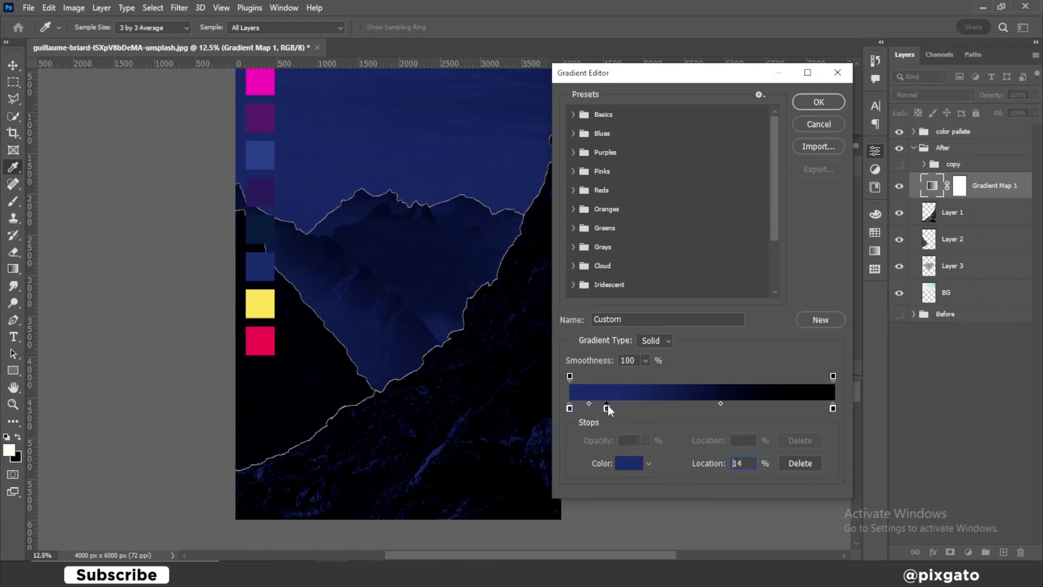
- Lighten the leftmost colour stop to a brighter blue
{"action": "left_click", "coordinate": [569, 407]}
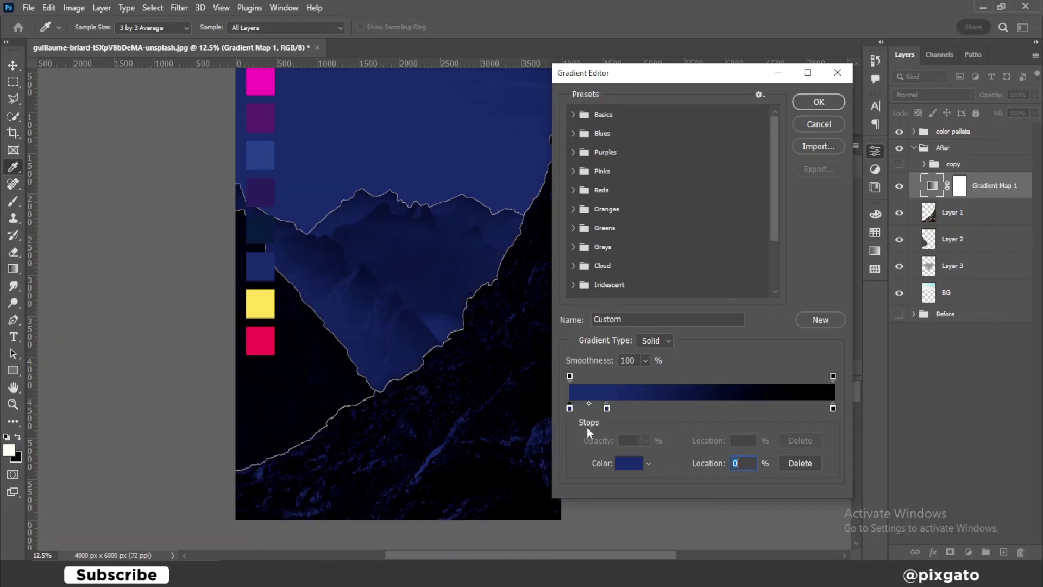
{"action": "left_click", "coordinate": [635, 465]}
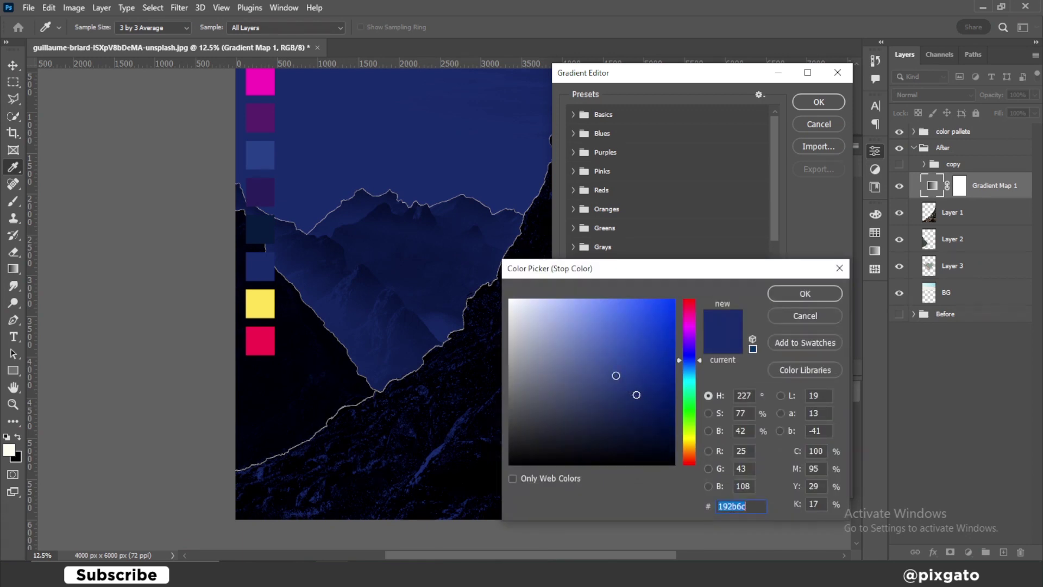
{"action": "left_click", "coordinate": [601, 347]}
{"action": "left_click_drag", "start_coordinate": [601, 346], "coordinate": [606, 317]}
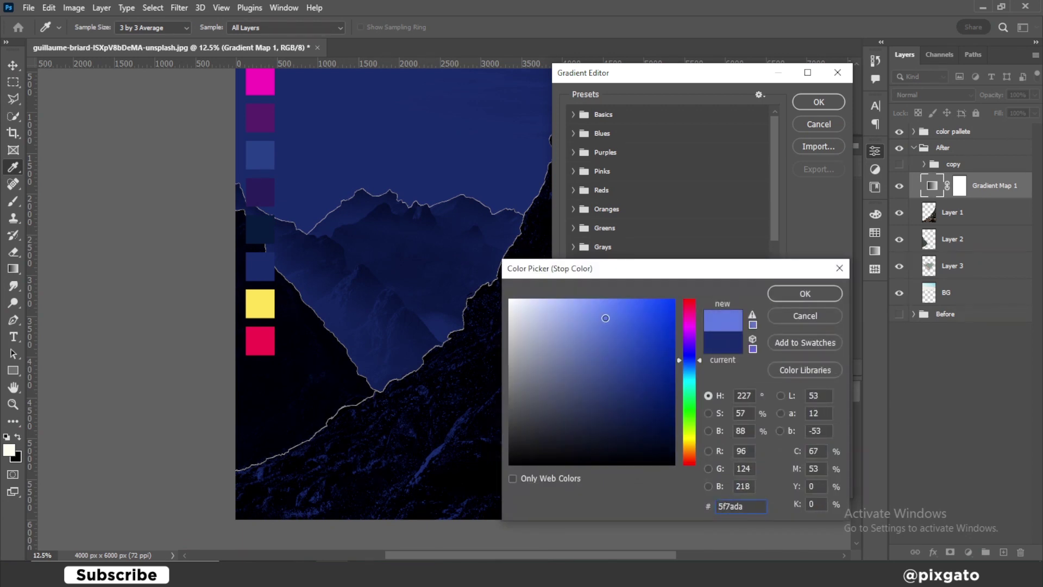
{"action": "left_click", "coordinate": [784, 296]}
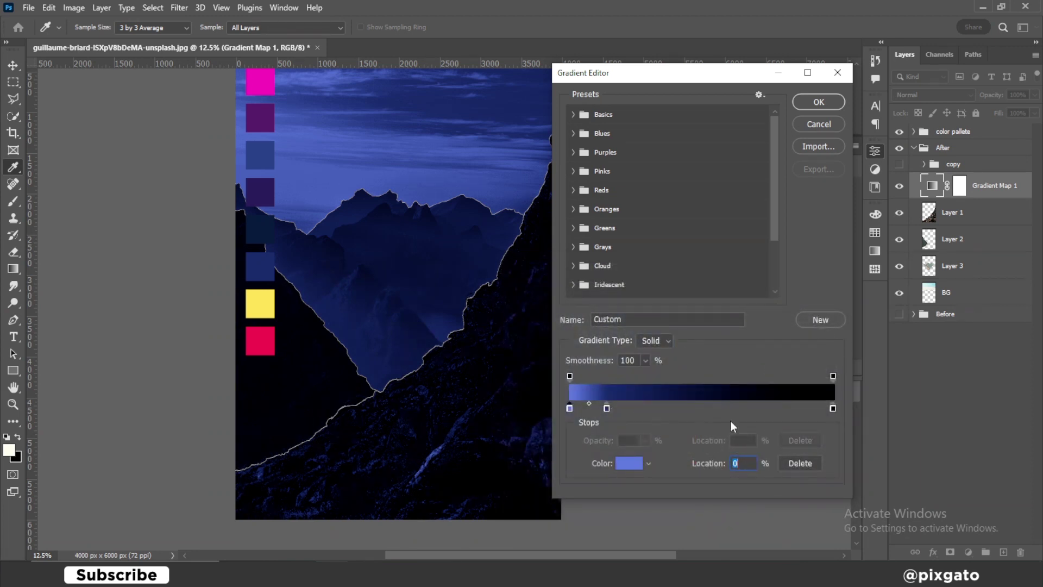
- Set the right end stop to a dark navy swatch, darkened slightly further
{"action": "left_click", "coordinate": [833, 408]}
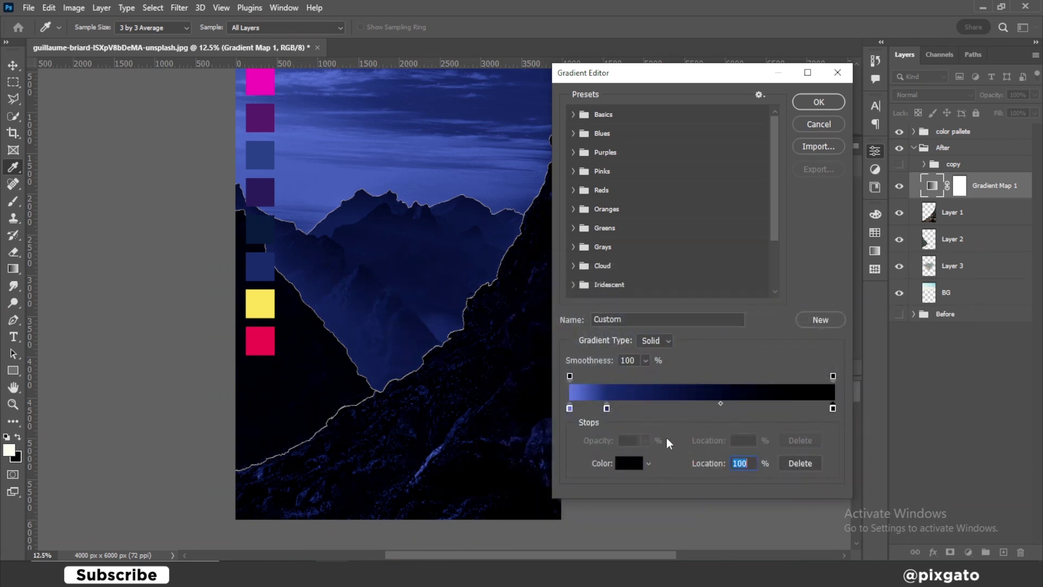
{"action": "left_click", "coordinate": [631, 463]}
{"action": "left_click", "coordinate": [252, 227]}
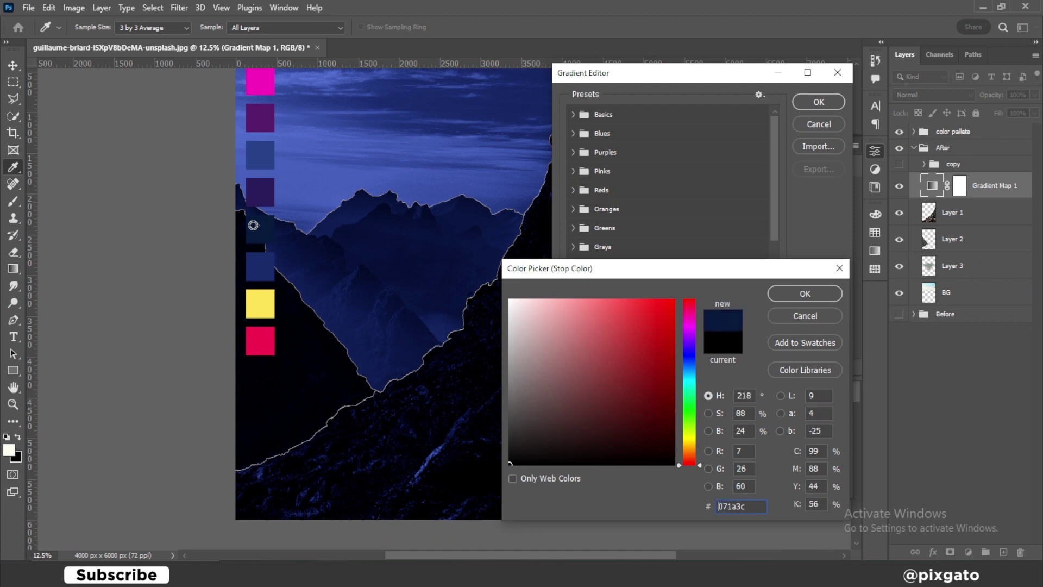
{"action": "left_click", "coordinate": [803, 295]}
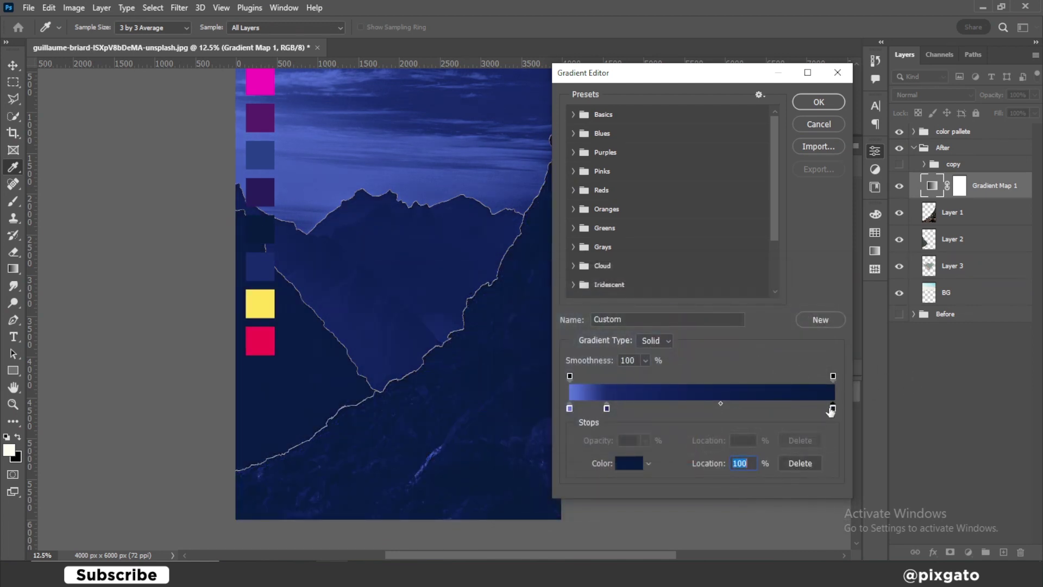
{"action": "left_click", "coordinate": [623, 463]}
{"action": "left_click_drag", "start_coordinate": [654, 429], "coordinate": [664, 443]}
{"action": "left_click", "coordinate": [665, 444]}
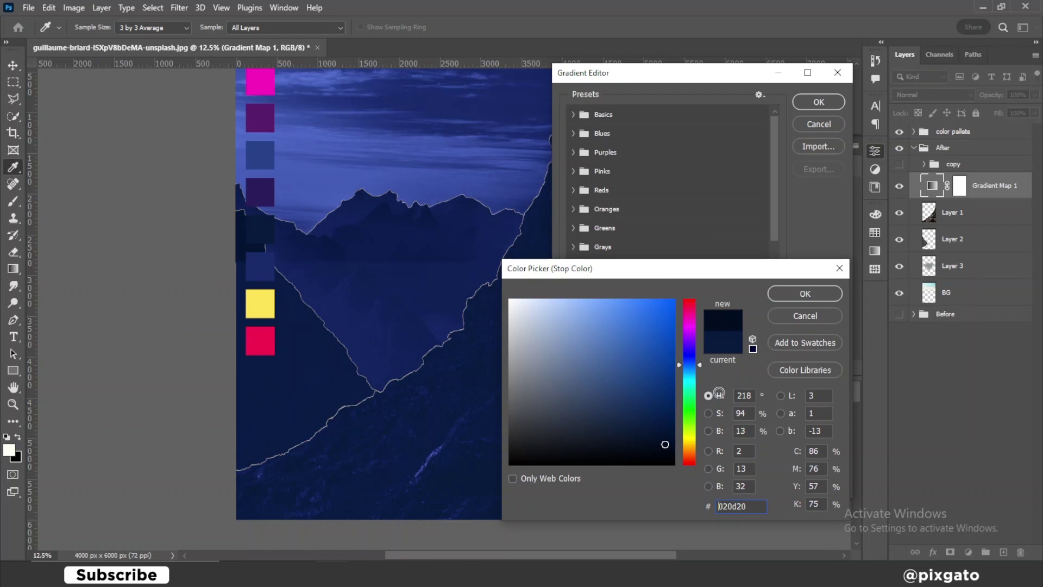
{"action": "left_click", "coordinate": [789, 292]}
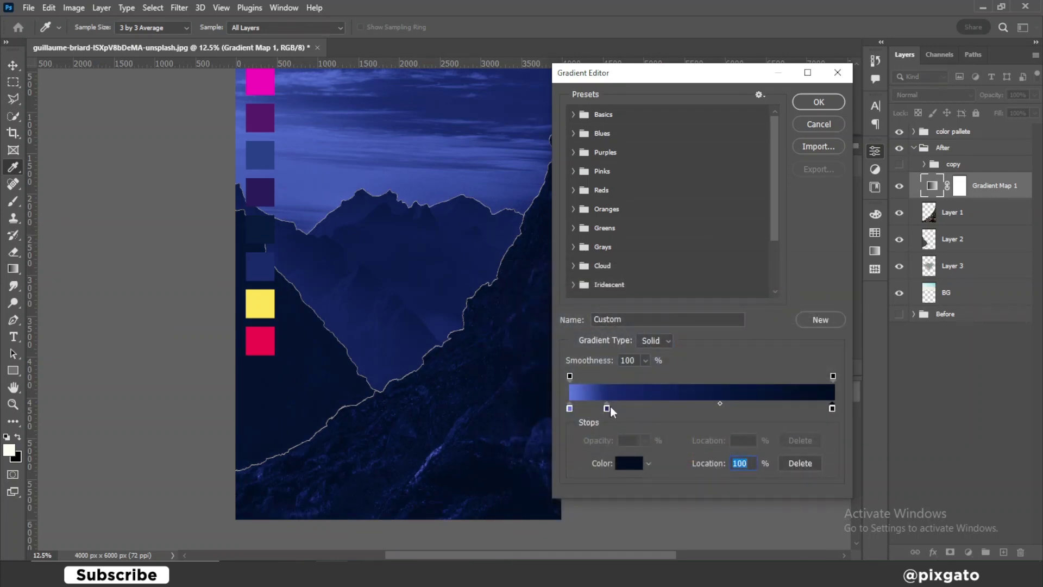
- Rearrange the blue stops, moving the light stop to about 7% and the dark stop near 40%
{"action": "left_click_drag", "start_coordinate": [608, 406], "coordinate": [626, 412]}
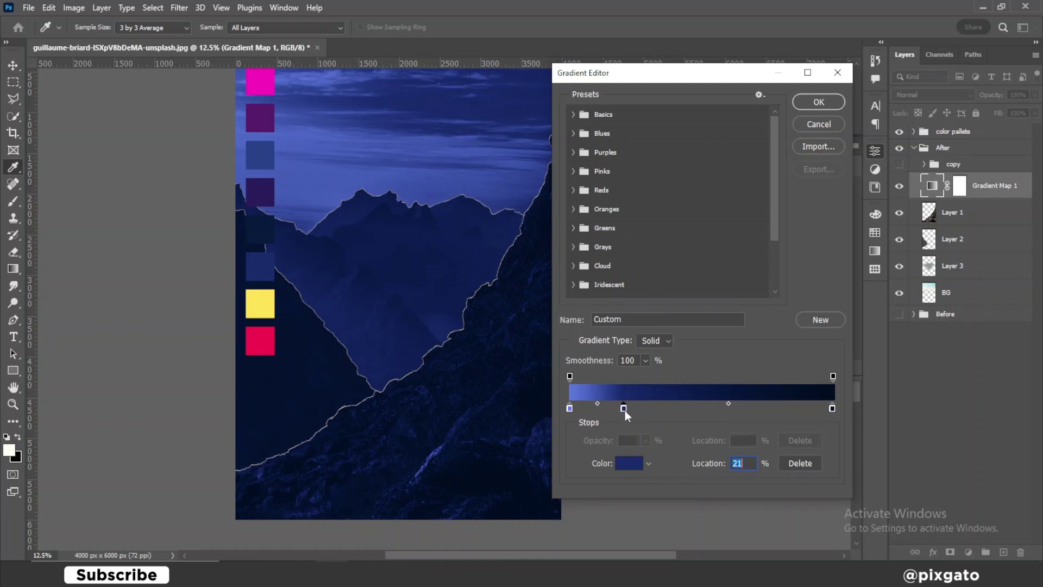
{"action": "left_click", "coordinate": [570, 408]}
{"action": "left_click_drag", "start_coordinate": [576, 407], "coordinate": [578, 408]}
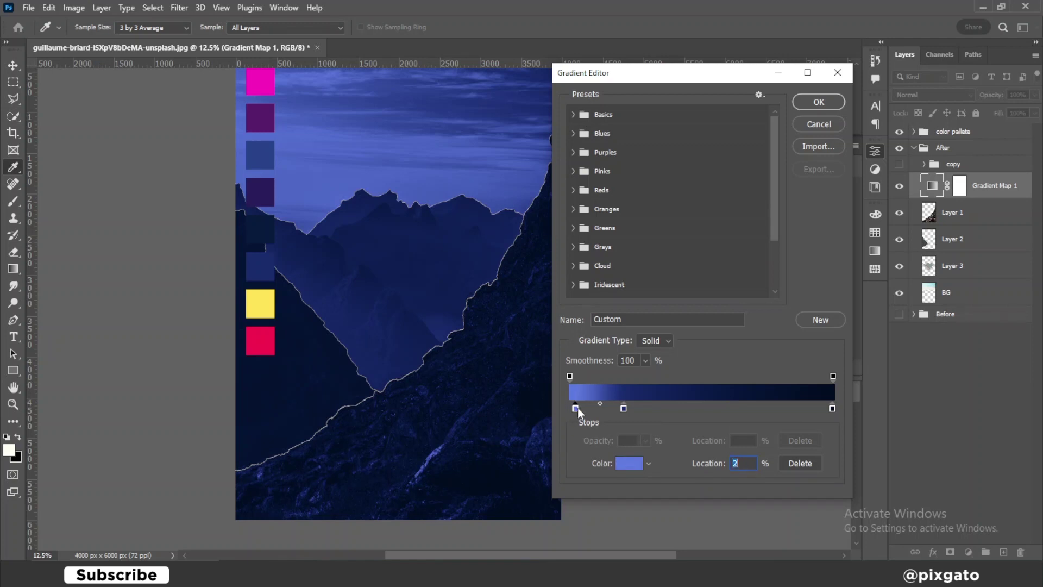
{"action": "left_click", "coordinate": [625, 409]}
{"action": "left_click_drag", "start_coordinate": [626, 409], "coordinate": [637, 409]}
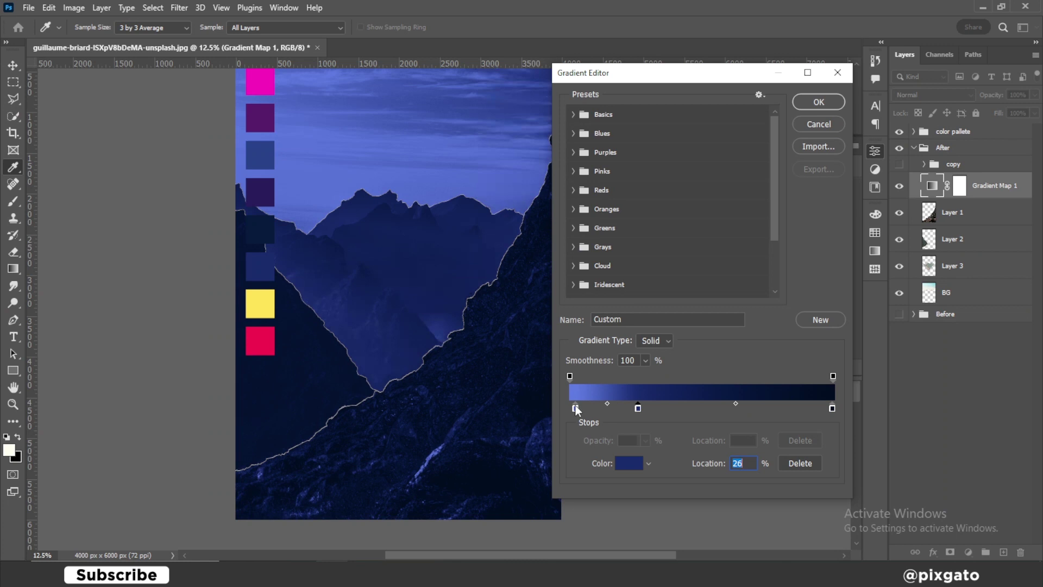
{"action": "left_click_drag", "start_coordinate": [576, 409], "coordinate": [587, 408]}
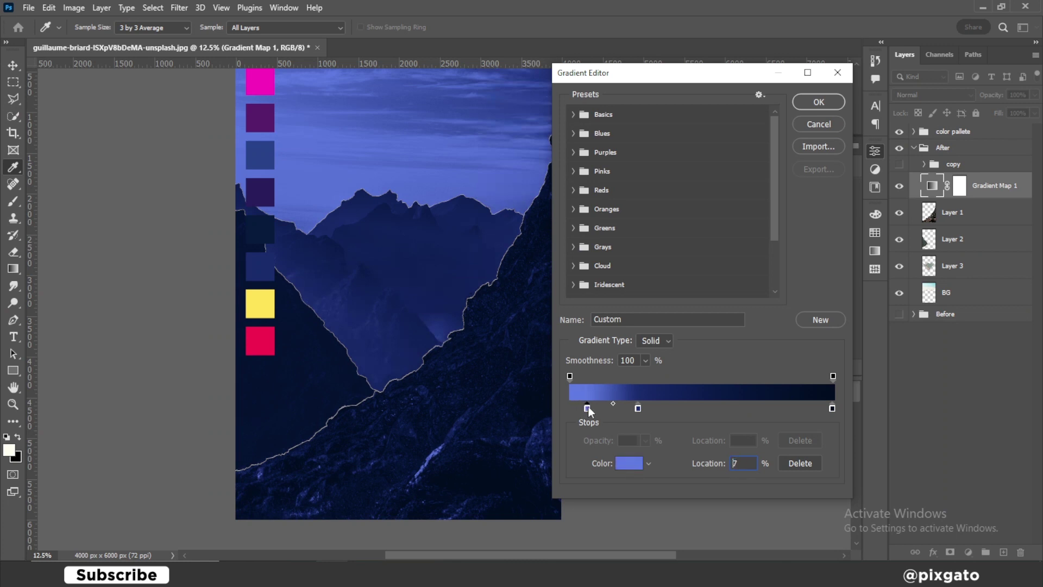
{"action": "left_click_drag", "start_coordinate": [639, 408], "coordinate": [656, 408]}
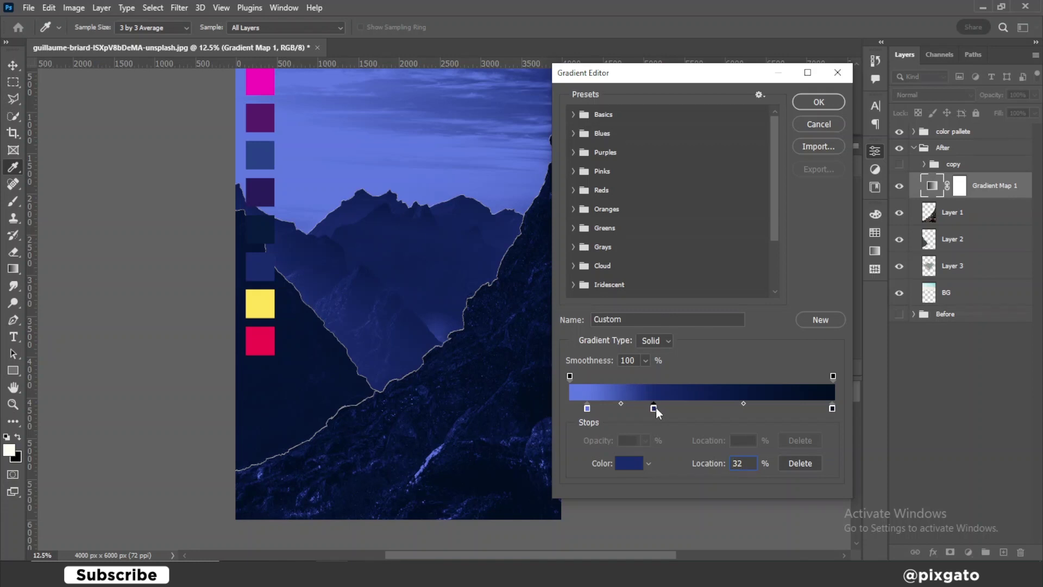
{"action": "left_click_drag", "start_coordinate": [657, 407], "coordinate": [679, 408]}
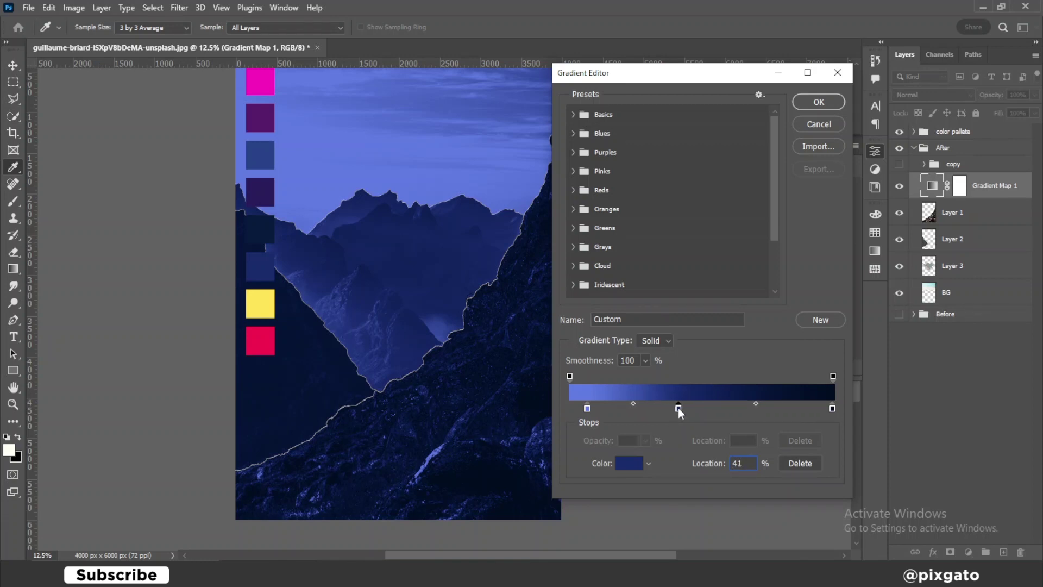
{"action": "left_click_drag", "start_coordinate": [677, 407], "coordinate": [676, 408]}
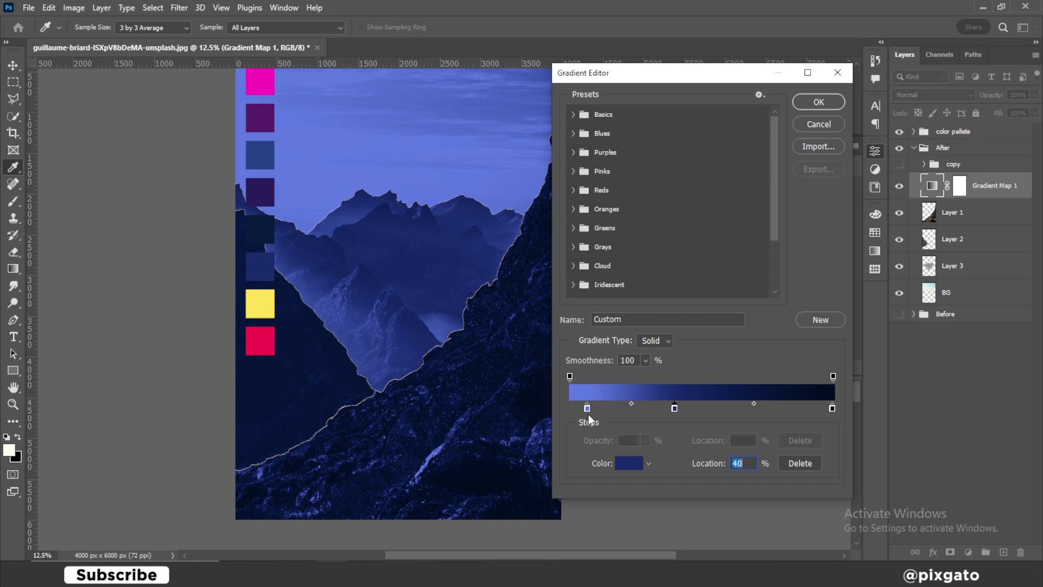
- Place the light blue stop at 21% and the dark blue stop at 44%, then accept the gradient
{"action": "left_click_drag", "start_coordinate": [586, 407], "coordinate": [614, 407]}
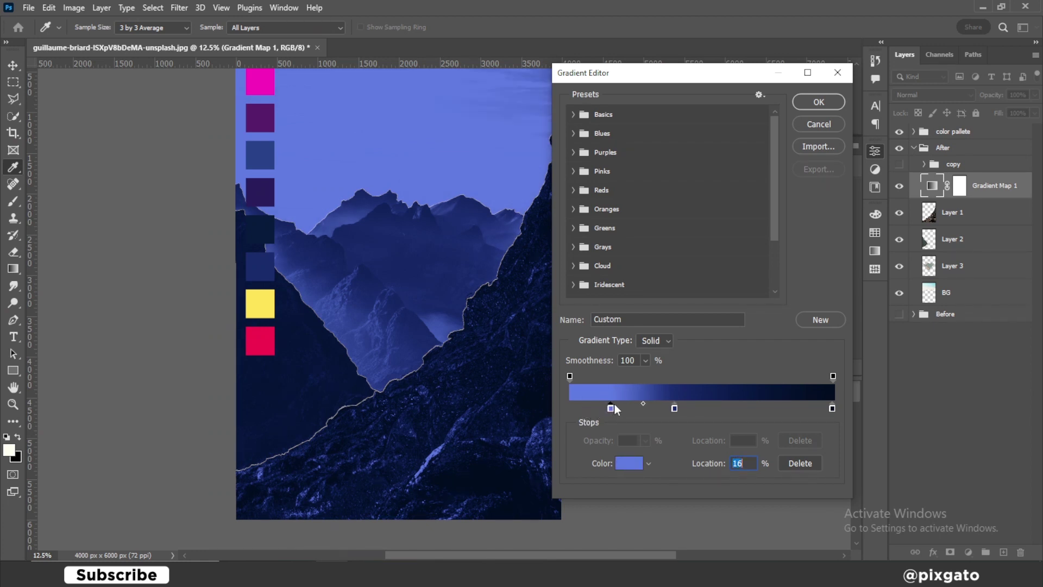
{"action": "left_click_drag", "start_coordinate": [612, 408], "coordinate": [620, 414]}
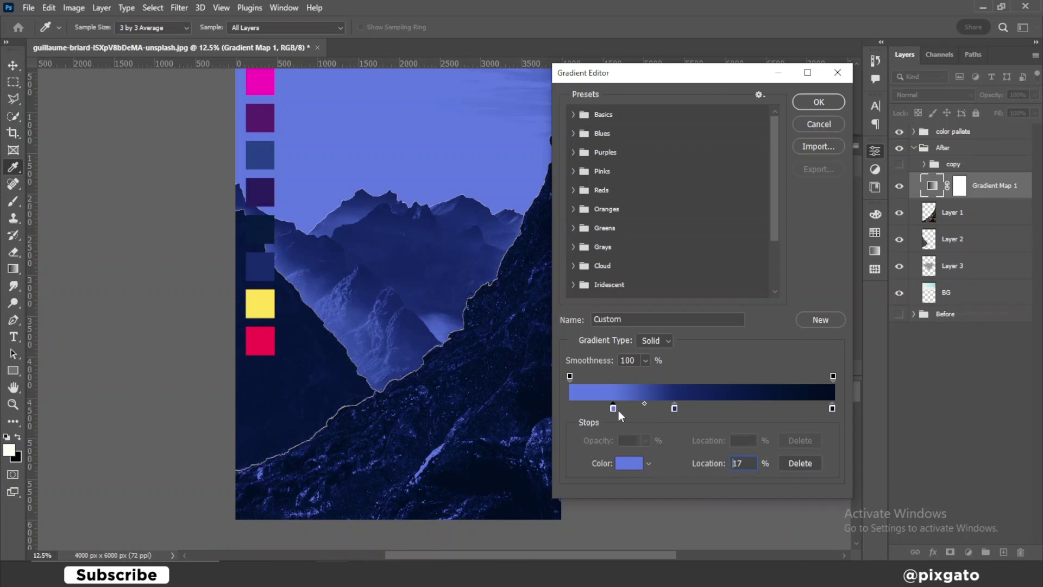
{"action": "left_click", "coordinate": [620, 408]}
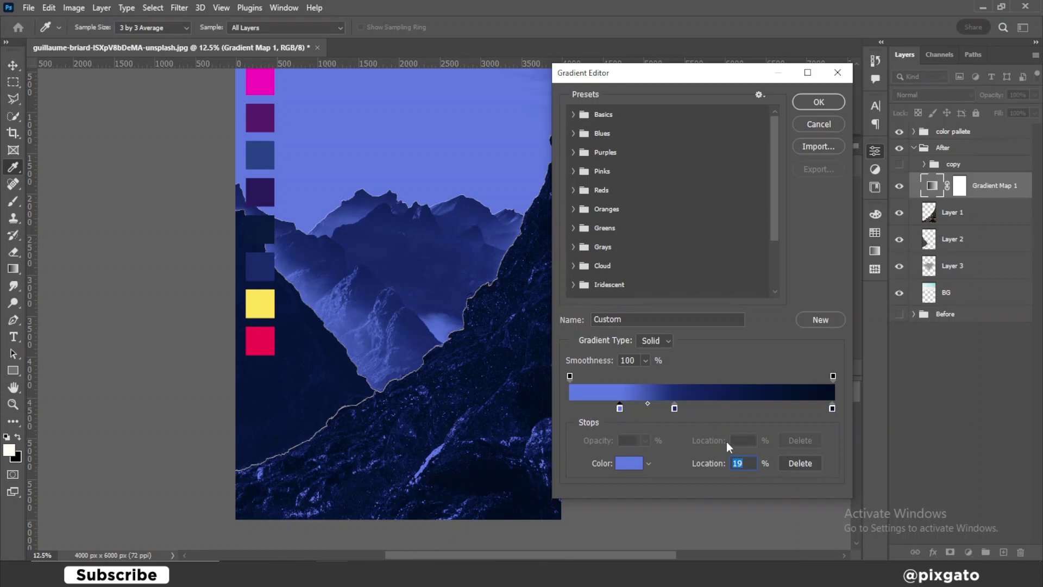
{"action": "left_click_drag", "start_coordinate": [624, 410], "coordinate": [626, 409]}
{"action": "left_click_drag", "start_coordinate": [676, 409], "coordinate": [695, 406]}
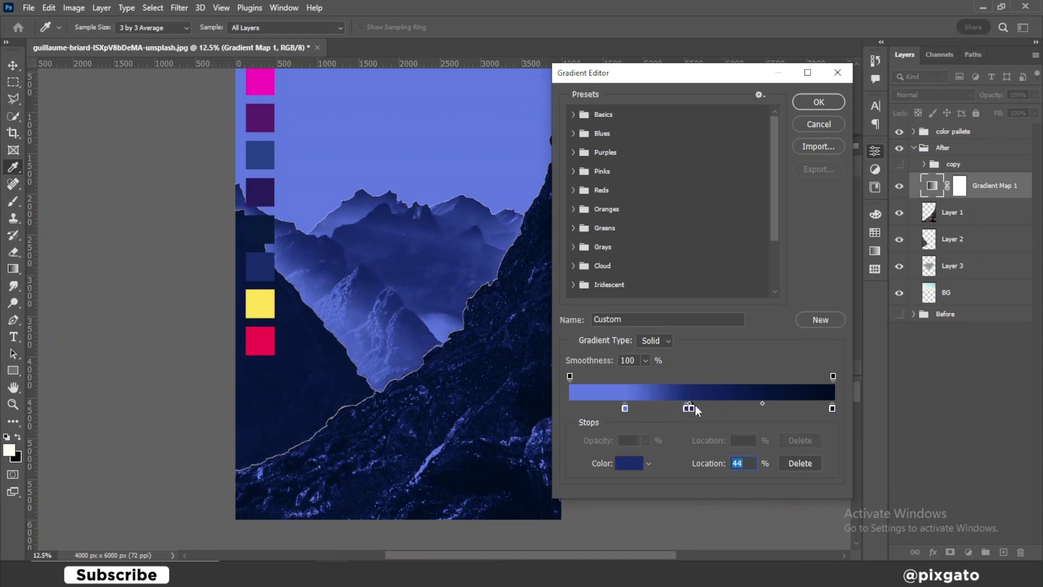
{"action": "left_click", "coordinate": [807, 102]}
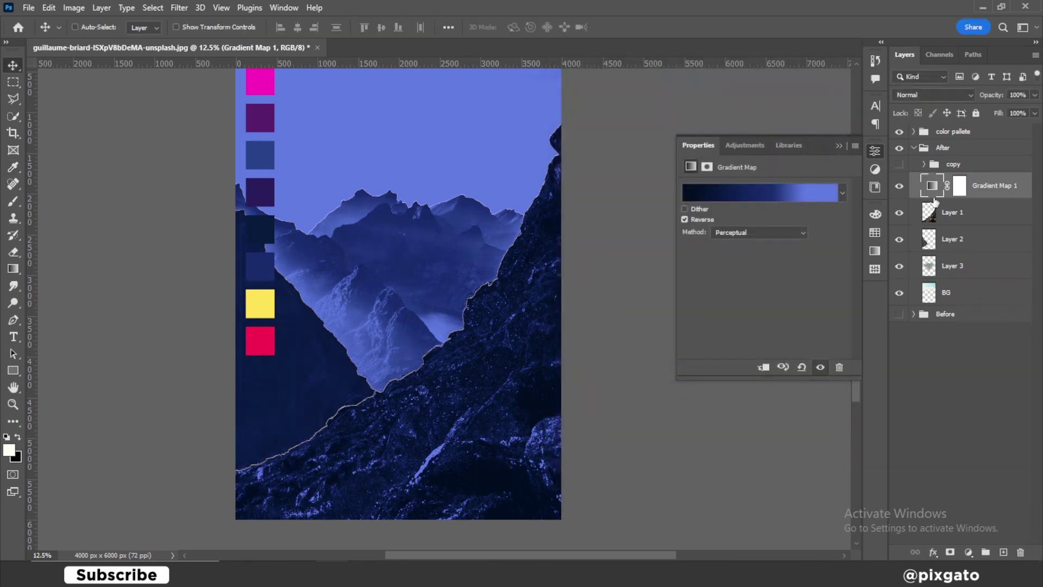
- Clip Gradient Map 1 to Layer 1 with Create Clipping Mask, then duplicate it with Ctrl+J
{"action": "right_click", "coordinate": [976, 186]}
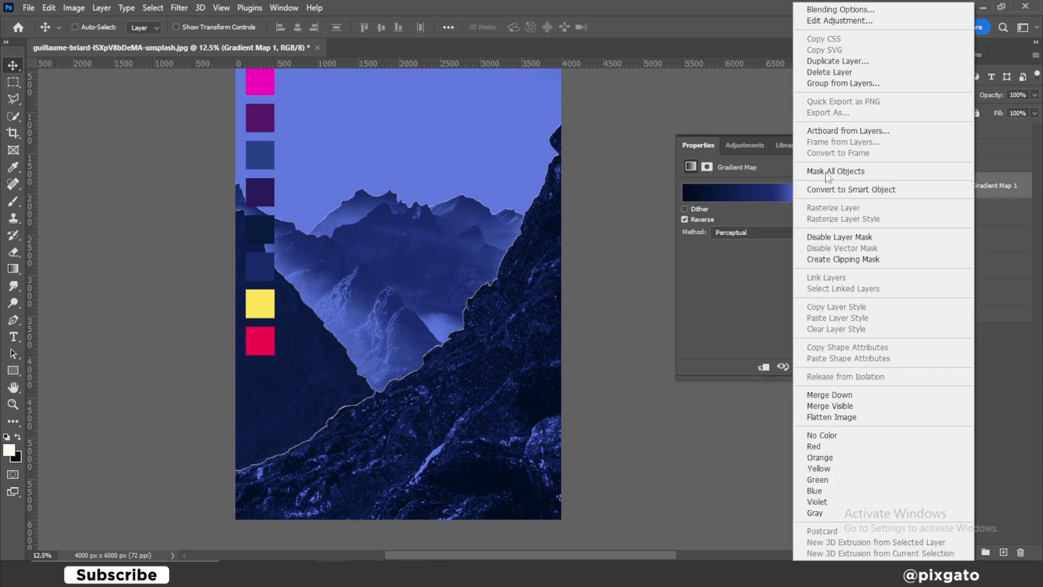
{"action": "left_click", "coordinate": [827, 260]}
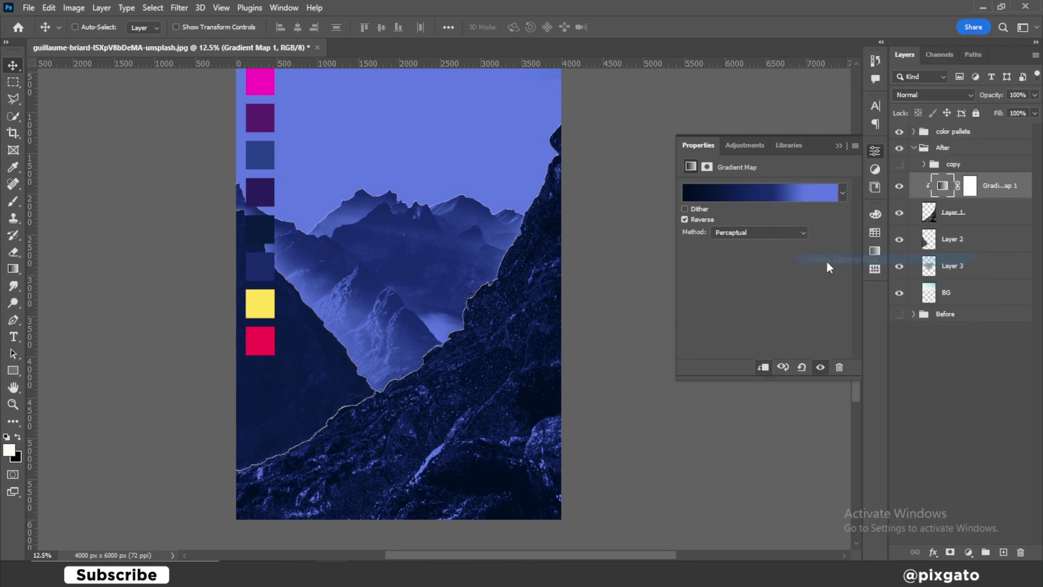
{"action": "double_click", "coordinate": [953, 212]}
{"action": "left_click", "coordinate": [994, 184]}
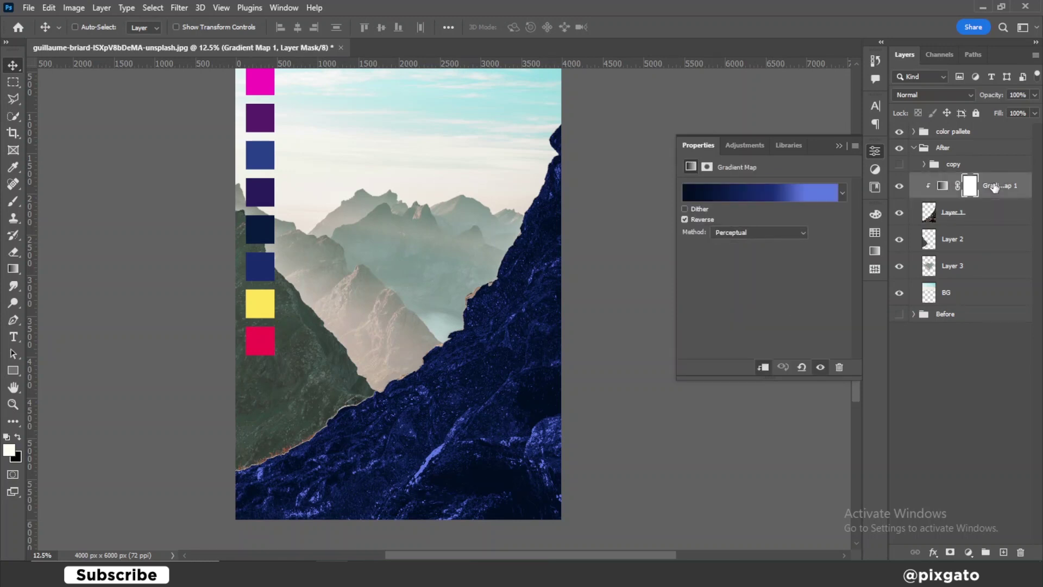
{"action": "key", "text": "ctrl+j"}
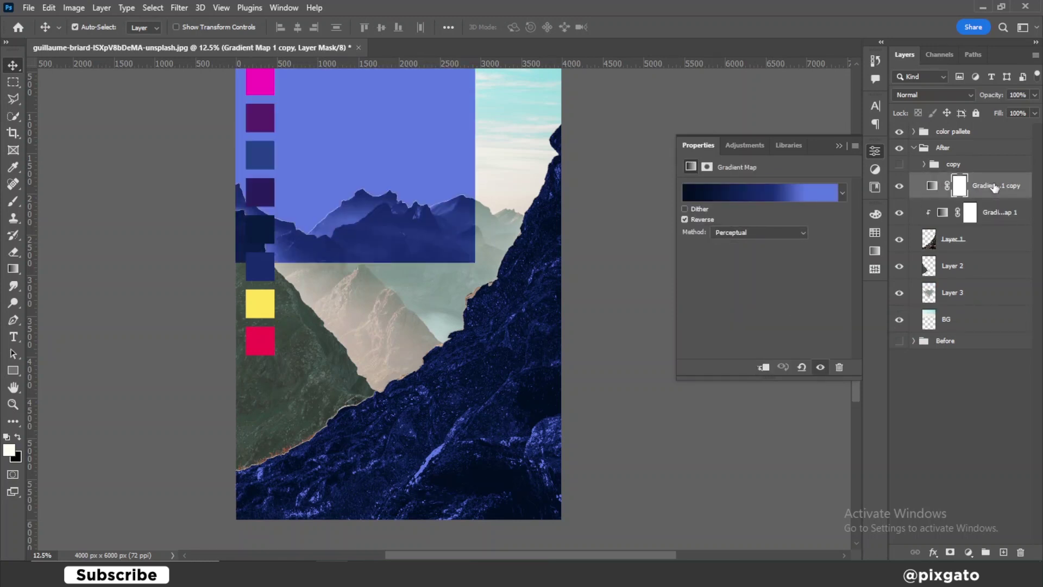
- Move the gradient map copy below Layer 1 and set its light stop to #ffffff
{"action": "left_click_drag", "start_coordinate": [995, 188], "coordinate": [991, 251]}
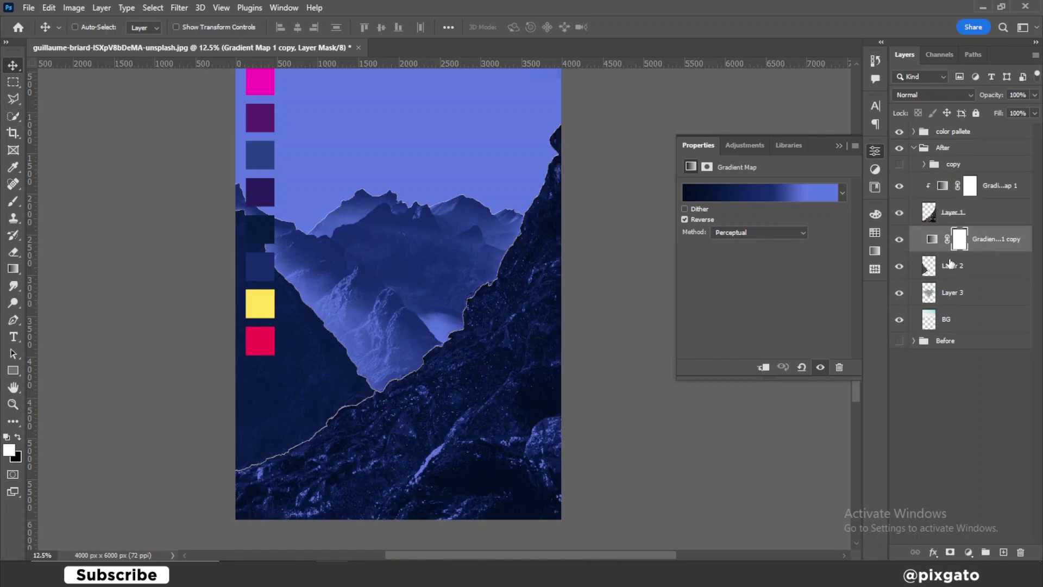
{"action": "left_click", "coordinate": [754, 199]}
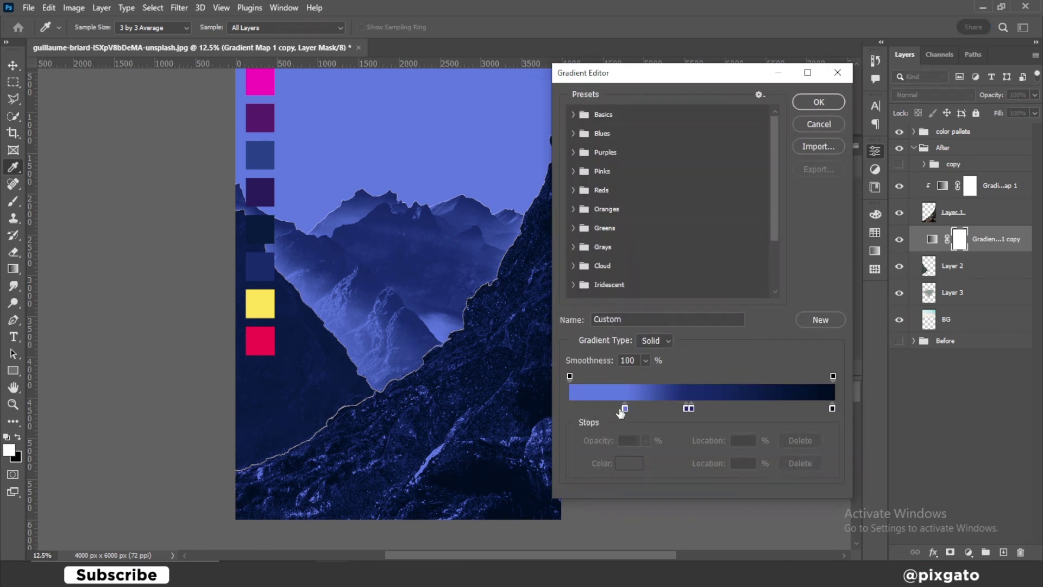
{"action": "left_click", "coordinate": [626, 408]}
{"action": "left_click", "coordinate": [630, 465]}
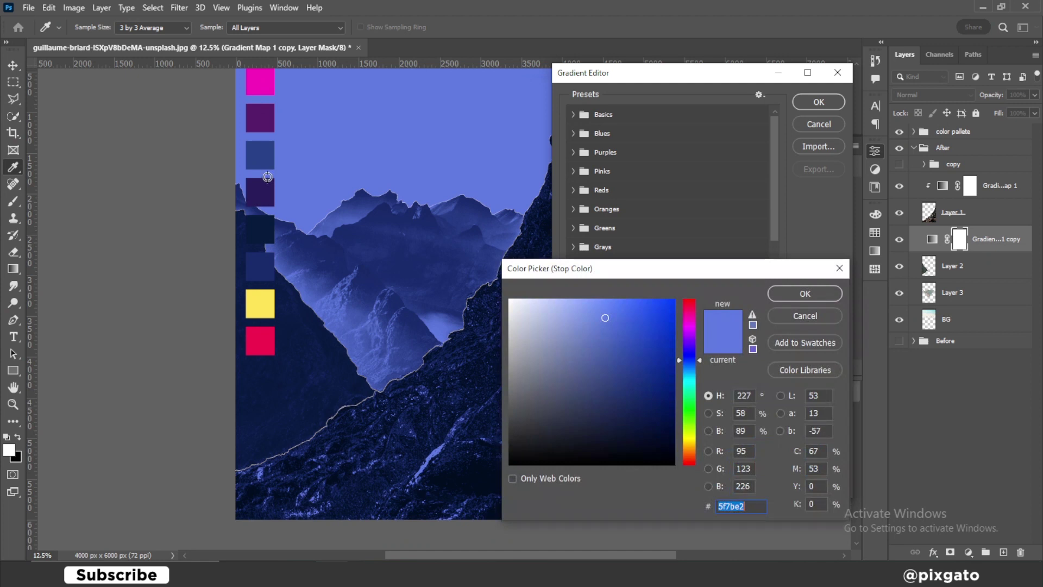
{"action": "type", "text": "ffffff"}
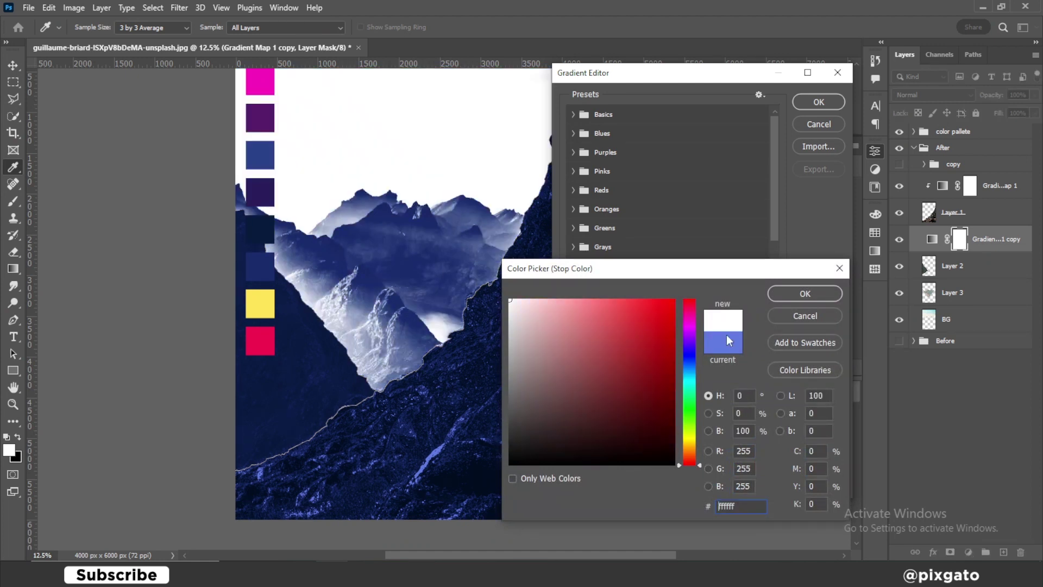
{"action": "left_click", "coordinate": [782, 293]}
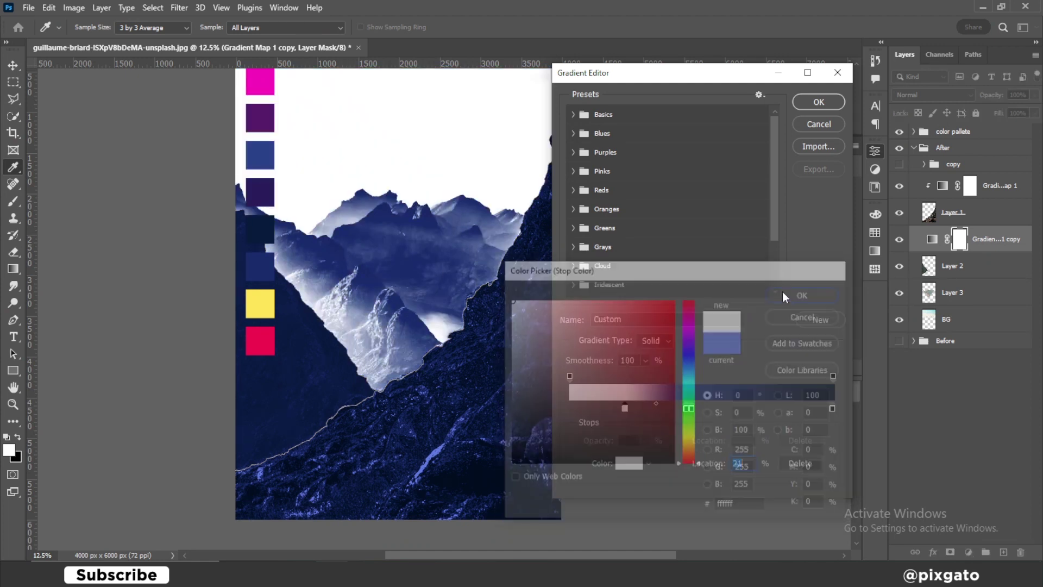
- Delete the dark blue stop at 46%, leaving a white-to-navy gradient
{"action": "left_click", "coordinate": [691, 408]}
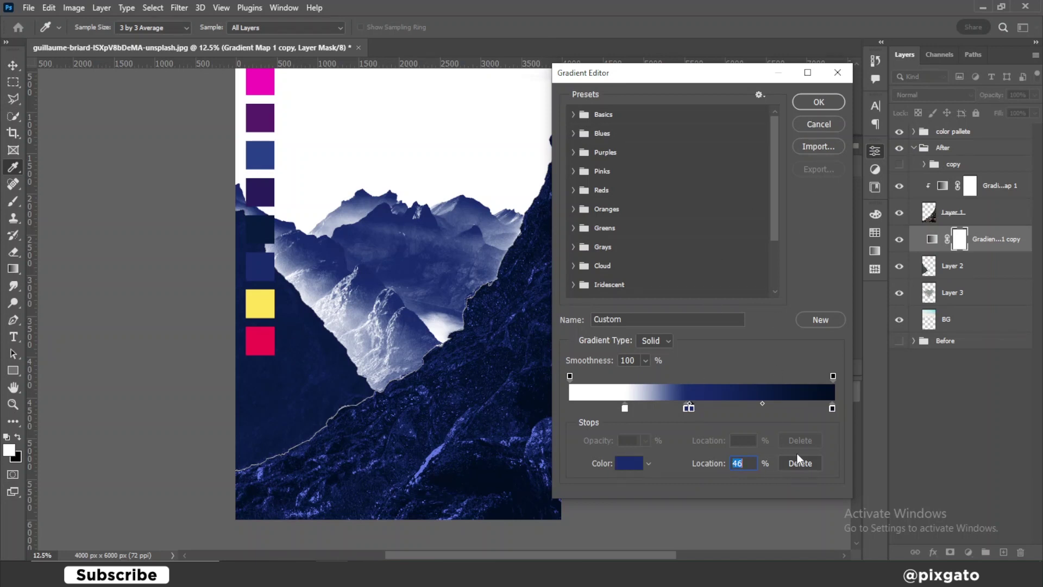
{"action": "left_click", "coordinate": [797, 468]}
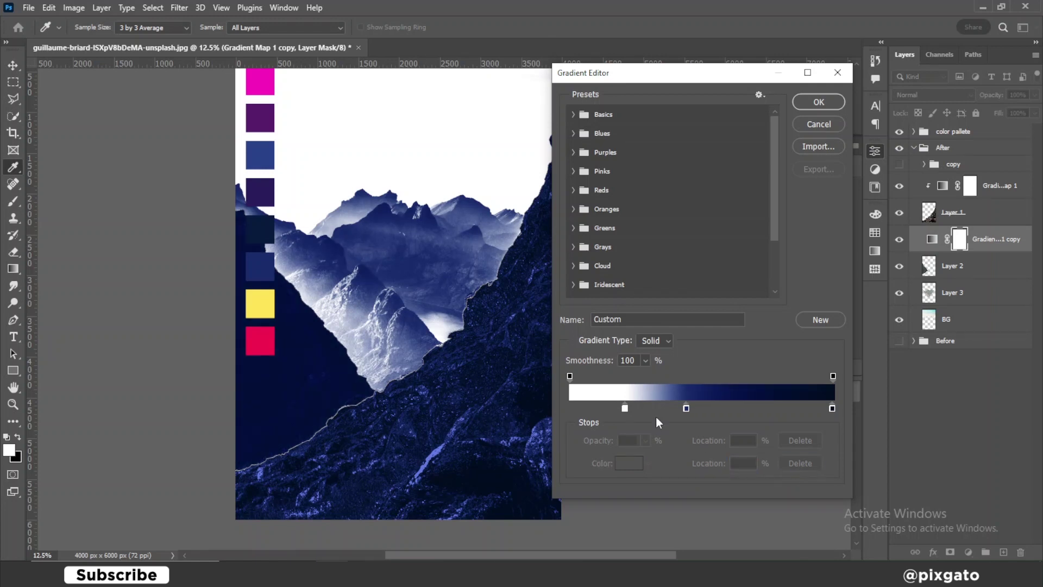
{"action": "left_click", "coordinate": [809, 104]}
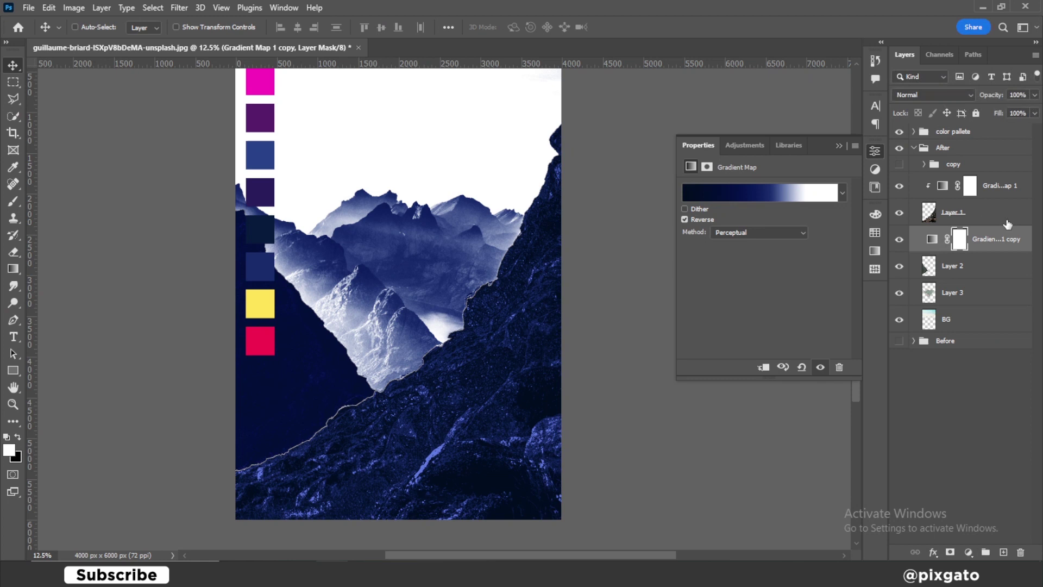
{"action": "left_click", "coordinate": [938, 244]}
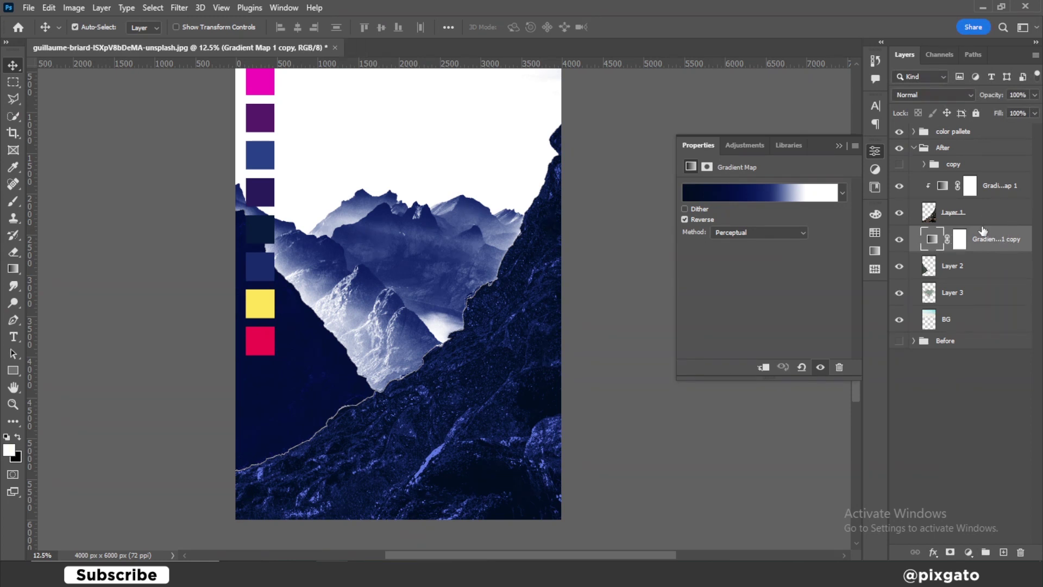
- Move the gradient map copy below Layer 2, set Darker Color blending, and clip it to the layer below
{"action": "key", "text": "ctrl+]"}
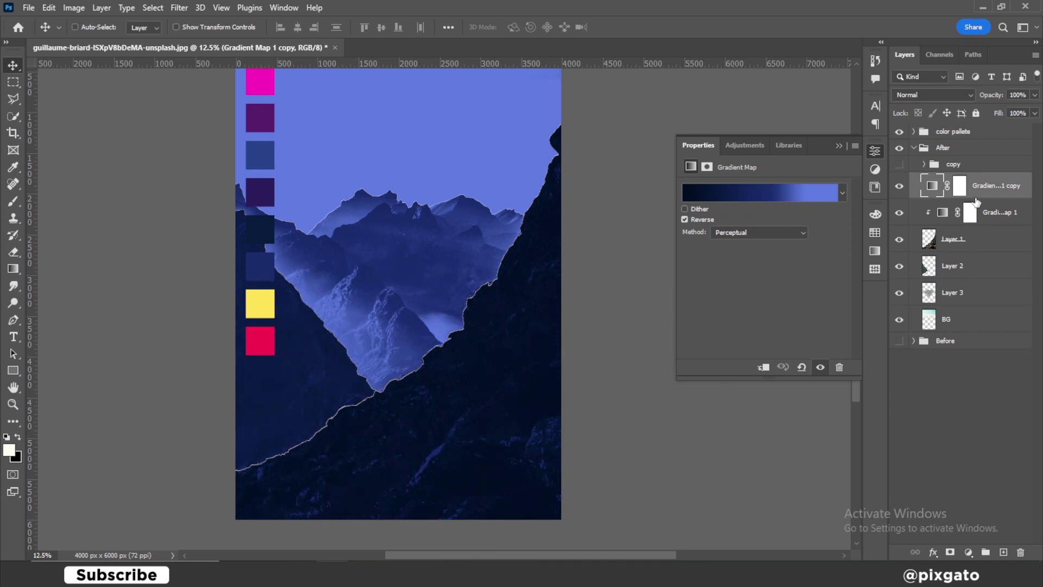
{"action": "left_click_drag", "start_coordinate": [981, 192], "coordinate": [978, 269]}
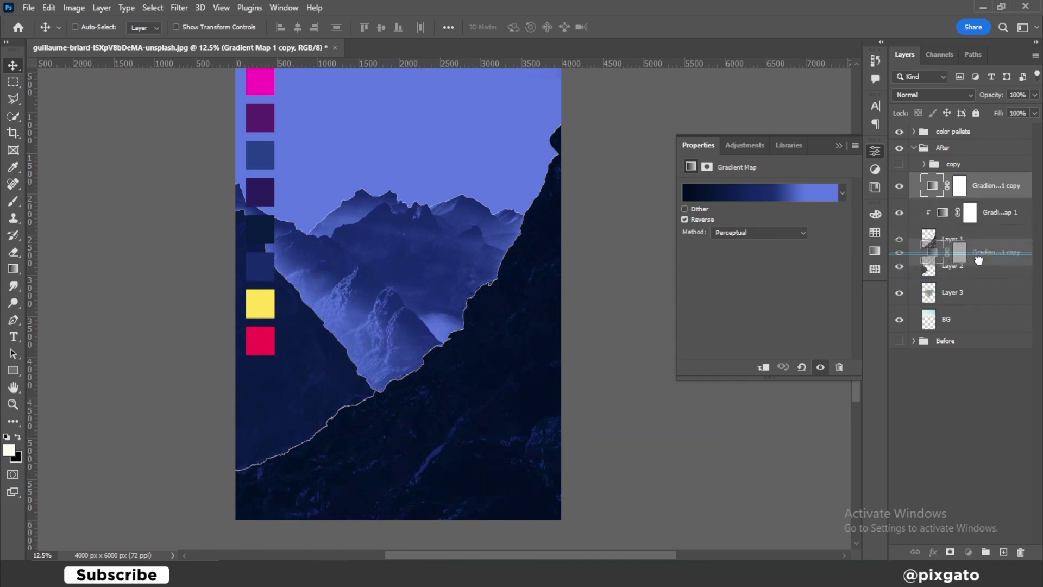
{"action": "left_click", "coordinate": [907, 94]}
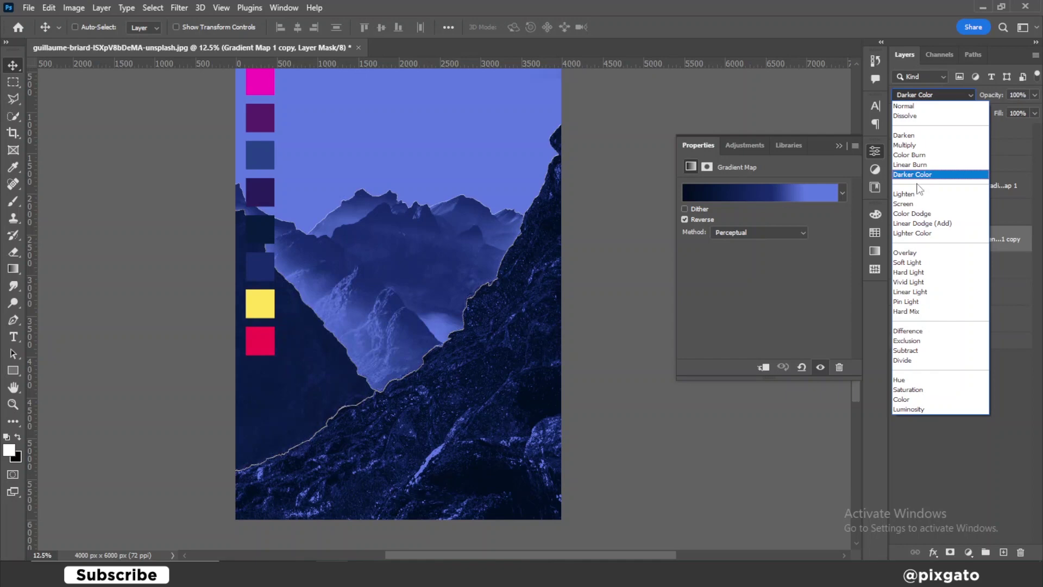
{"action": "left_click", "coordinate": [916, 175]}
{"action": "right_click", "coordinate": [982, 243]}
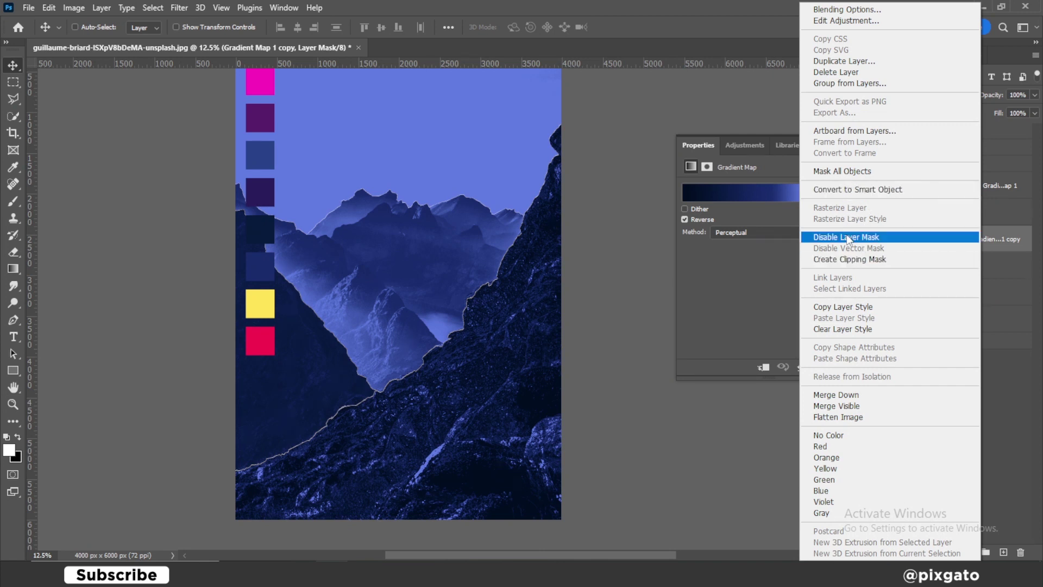
{"action": "left_click", "coordinate": [848, 259]}
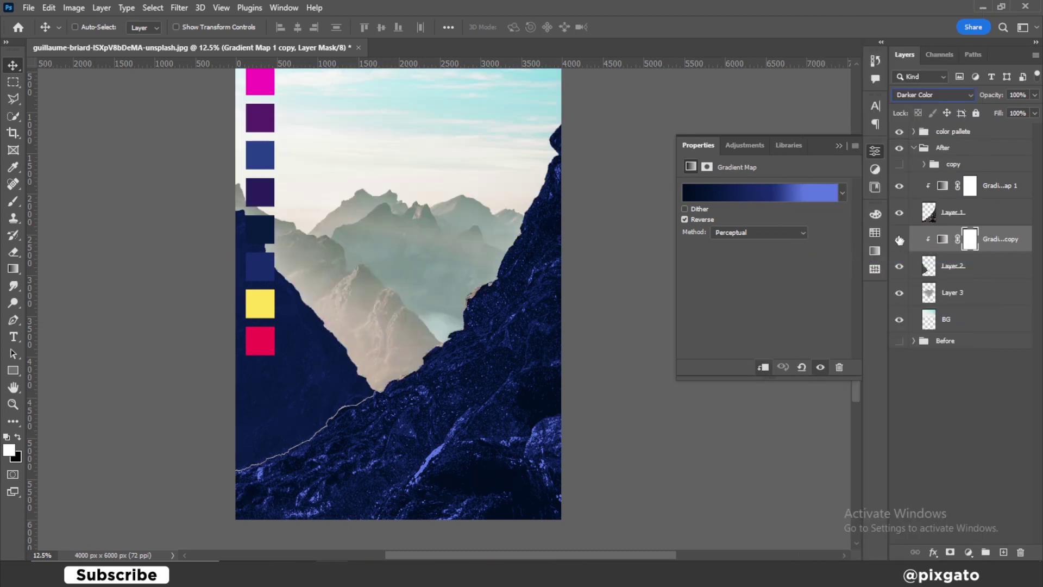
- Compare the copy's visibility, then move it below Layer 2 and clip it to Layer 3
{"action": "left_click", "coordinate": [899, 240]}
{"action": "left_click", "coordinate": [899, 241]}
{"action": "left_click_drag", "start_coordinate": [978, 240], "coordinate": [973, 273]}
{"action": "right_click", "coordinate": [981, 273]}
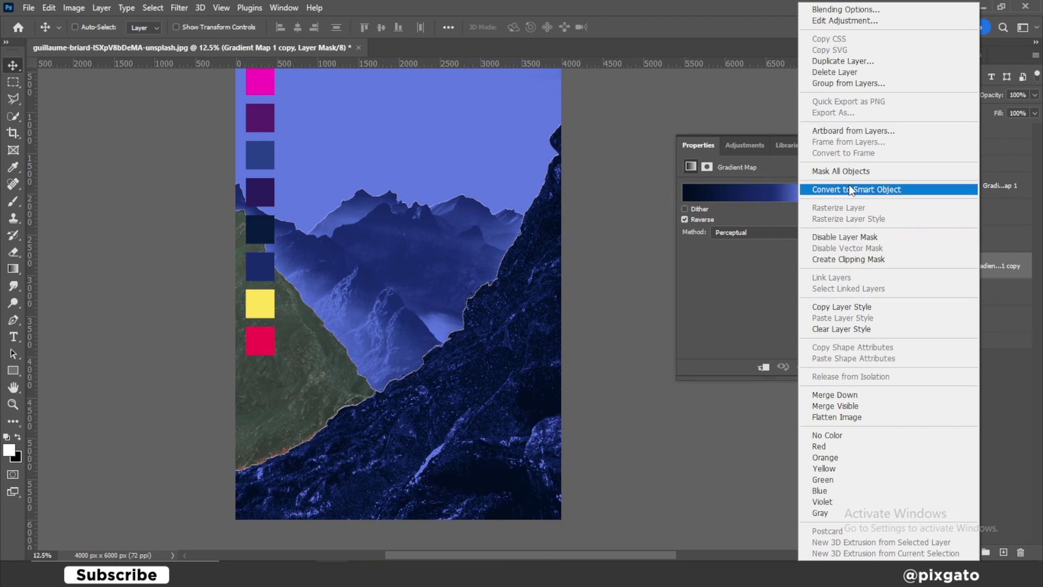
{"action": "left_click", "coordinate": [861, 259]}
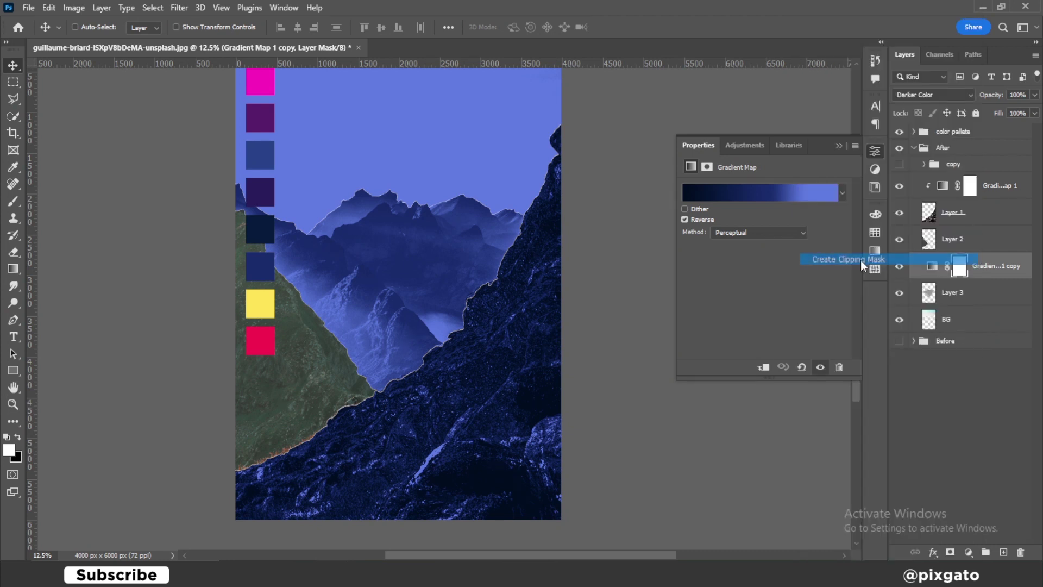
- Change the clipped copy's blend mode to Hard Light and duplicate the layer
{"action": "left_click", "coordinate": [924, 95]}
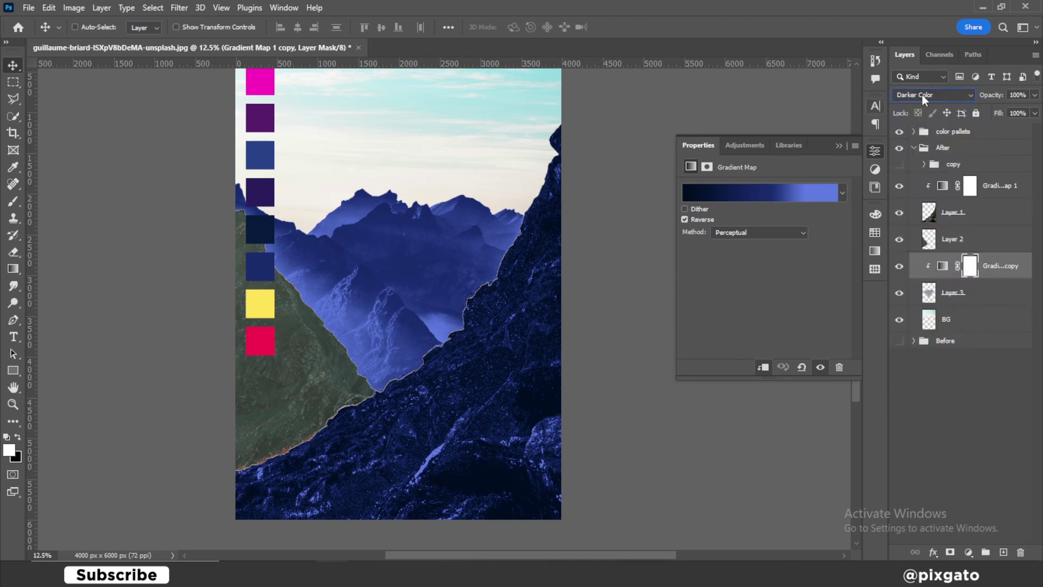
{"action": "left_click", "coordinate": [922, 95]}
{"action": "key", "text": "Up"}
{"action": "key", "text": "Up"}
{"action": "key", "text": "Up"}
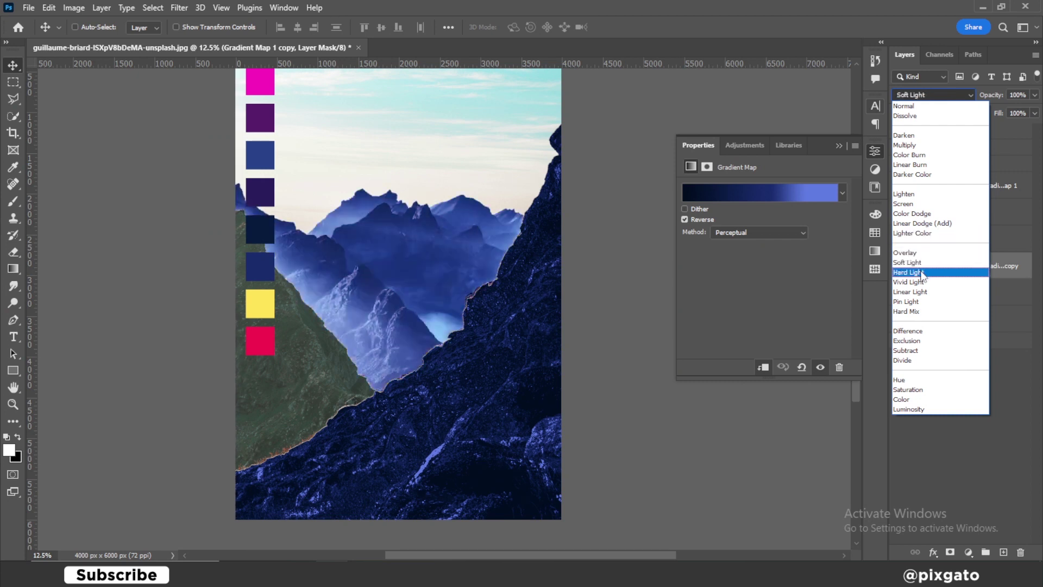
{"action": "left_click", "coordinate": [922, 277]}
{"action": "left_click", "coordinate": [1009, 272]}
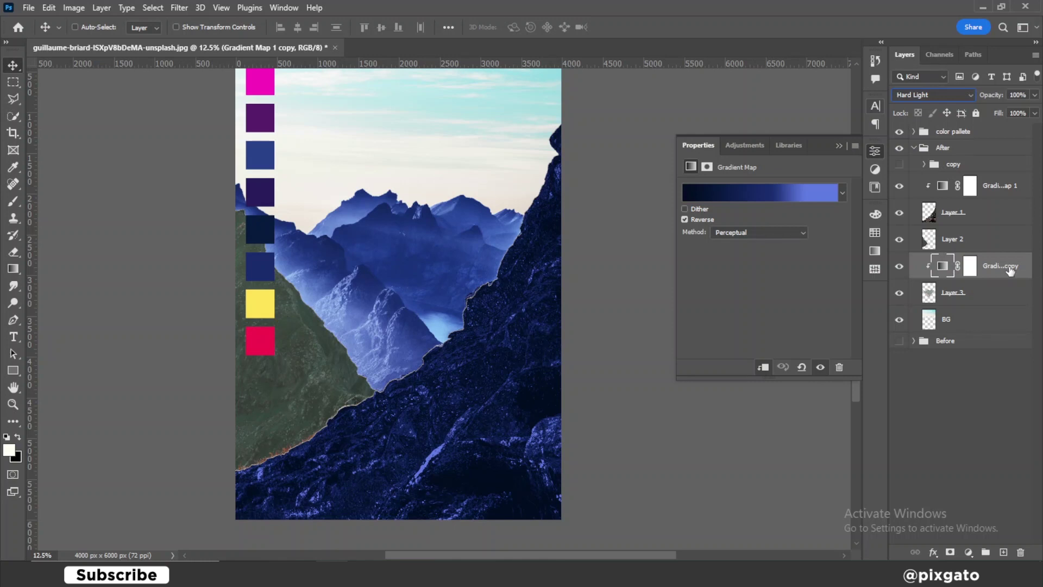
{"action": "left_click_drag", "start_coordinate": [1010, 270], "coordinate": [988, 302]}
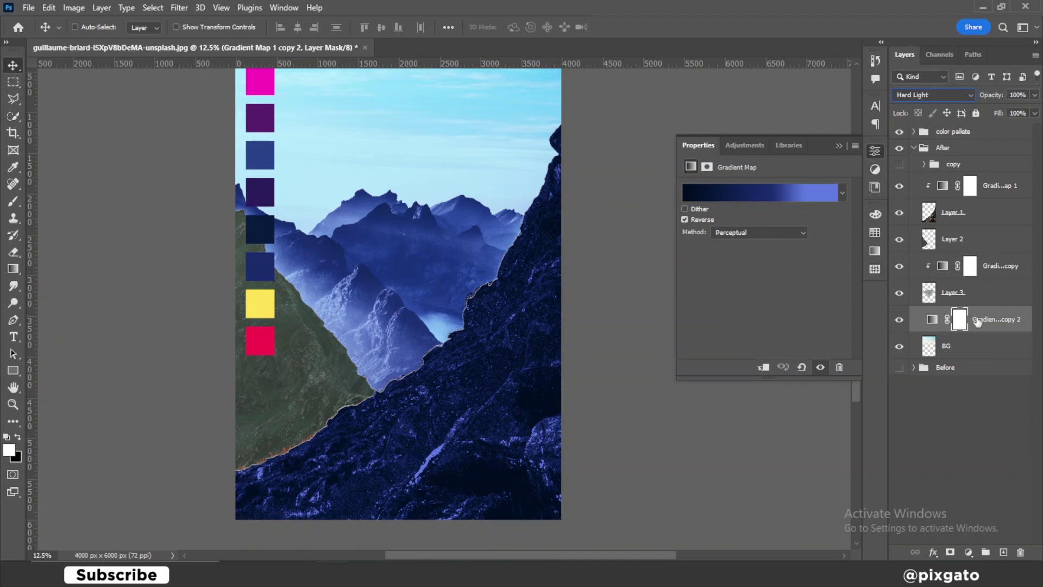
- Place the new gradient map copy above Layer 2 with Screen blending
{"action": "mouse_move", "coordinate": [983, 325]}
{"action": "left_mouse_down"}
{"action": "mouse_move", "coordinate": [962, 270]}
{"action": "mouse_move", "coordinate": [962, 228]}
{"action": "left_mouse_up"}
{"action": "left_click", "coordinate": [917, 93]}
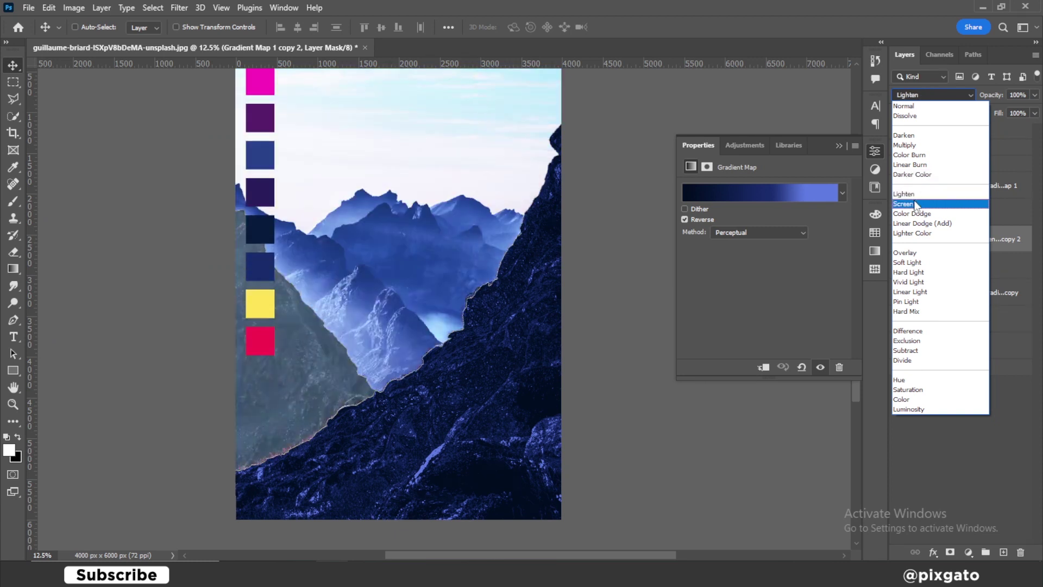
{"action": "left_click", "coordinate": [916, 206]}
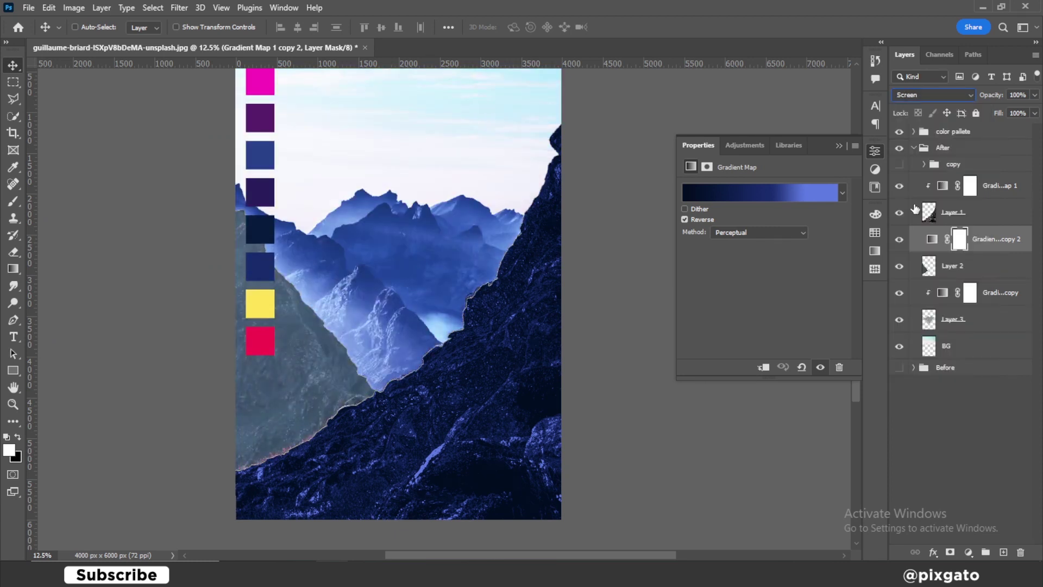
{"action": "right_click", "coordinate": [1001, 240]}
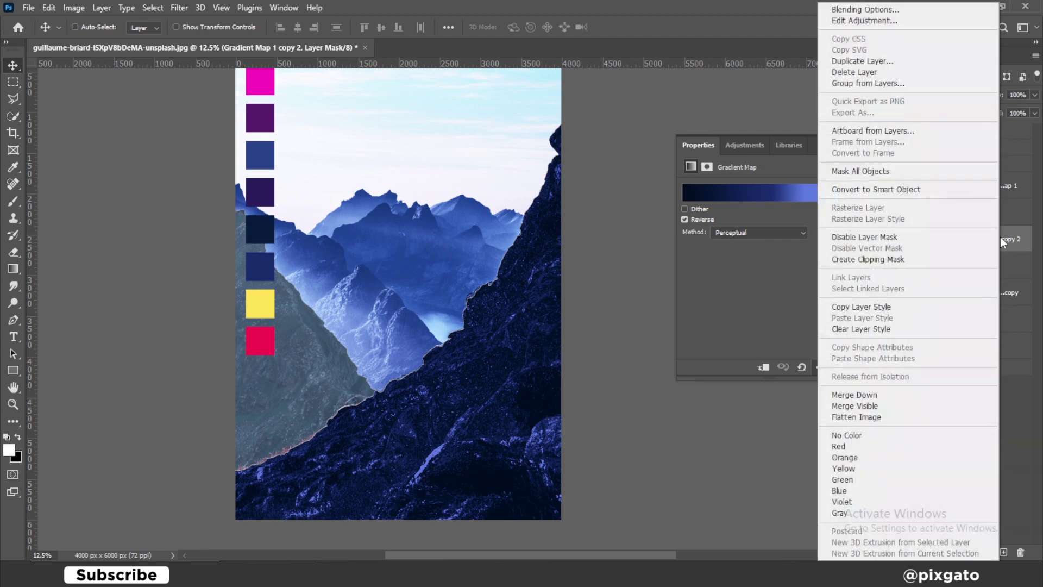
- Clip the Screen gradient map to Layer 2, then duplicate it and clip the copy
{"action": "left_click", "coordinate": [906, 260]}
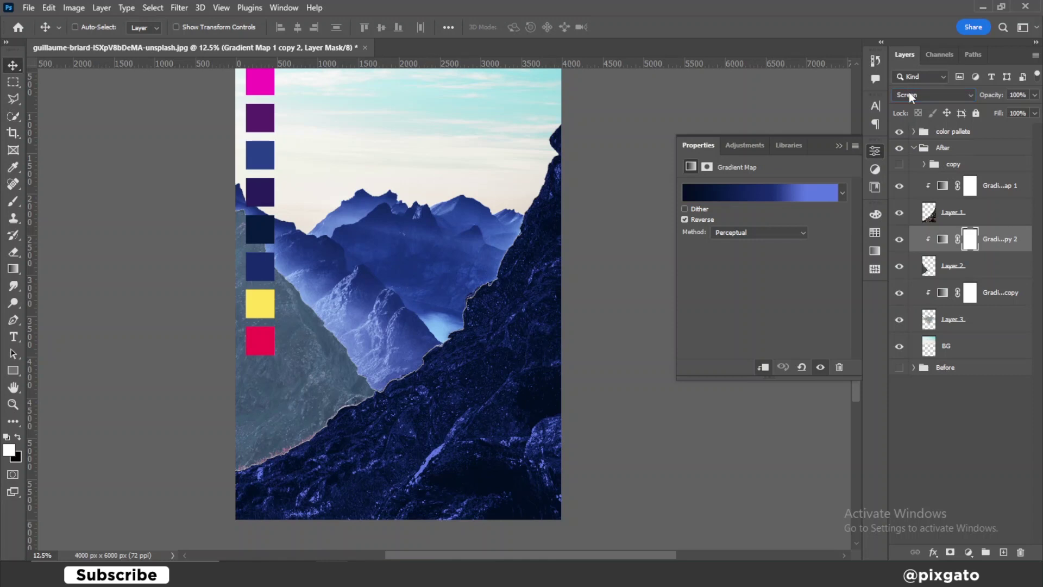
{"action": "key", "text": "ctrl+j"}
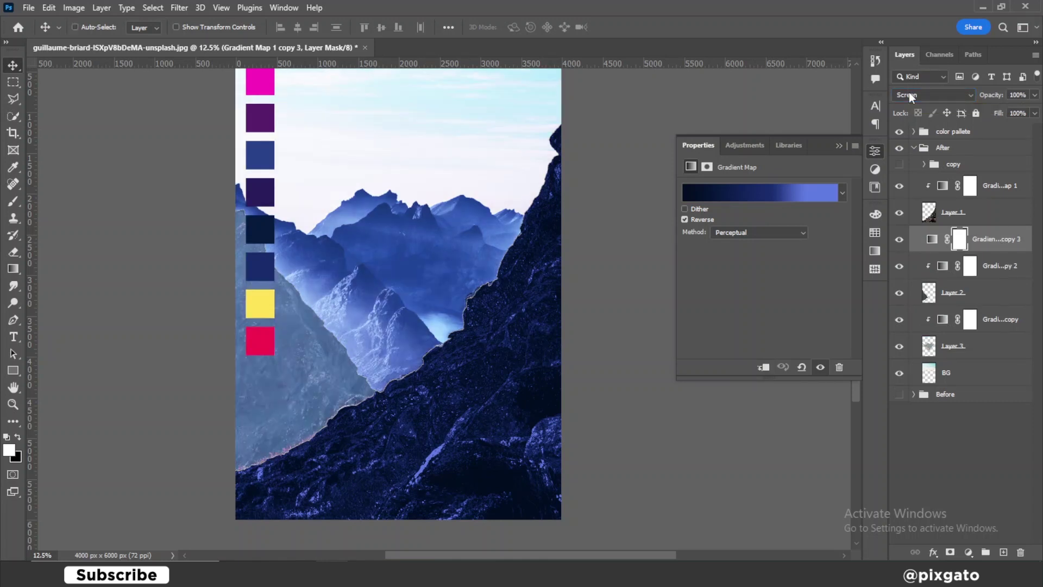
{"action": "key", "text": "ctrl+alt+g"}
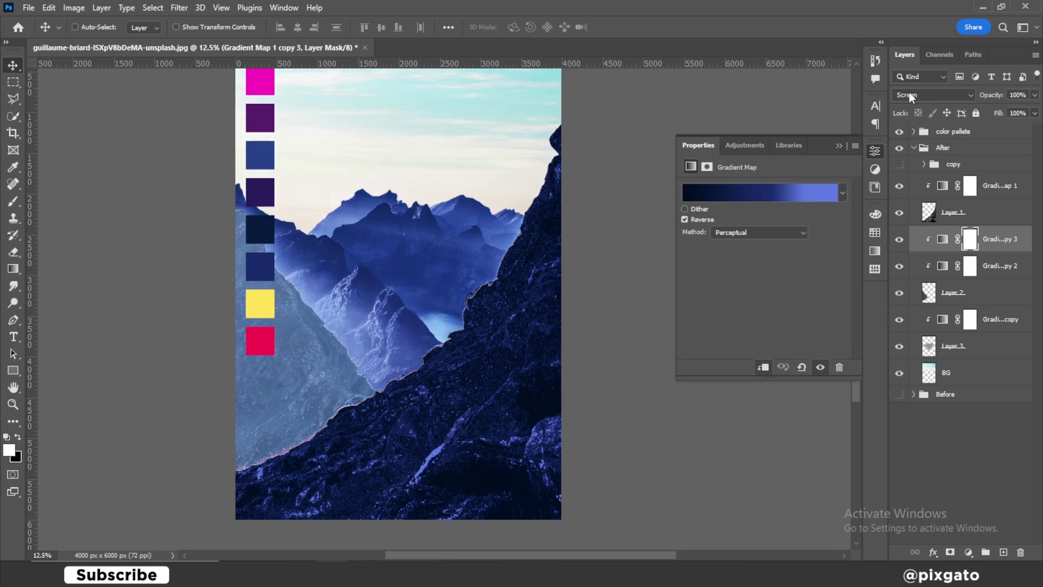
- Set the clipped copy to Overlay blending at 56% opacity
{"action": "left_click", "coordinate": [911, 95]}
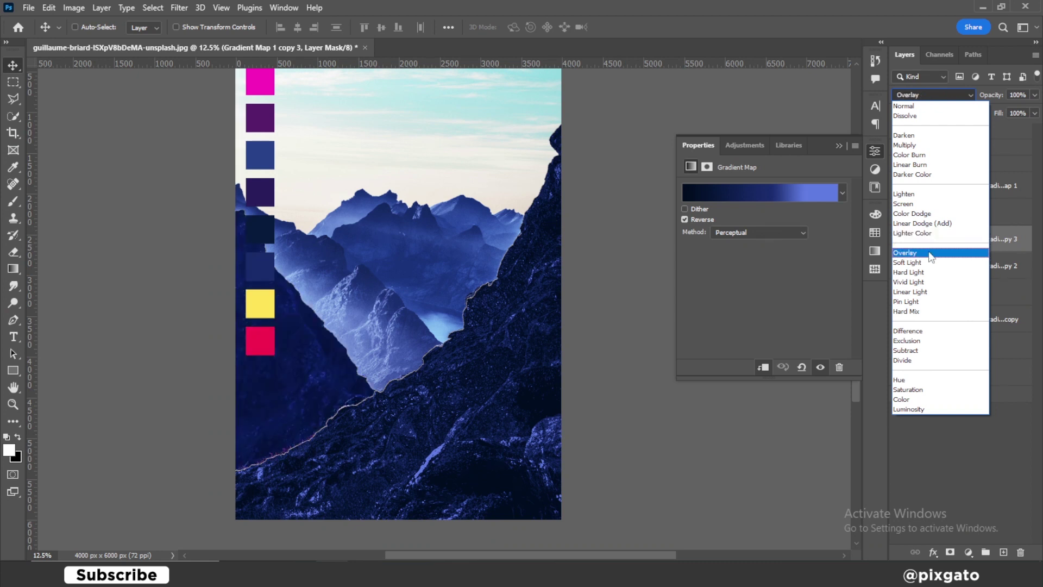
{"action": "key", "text": "Escape"}
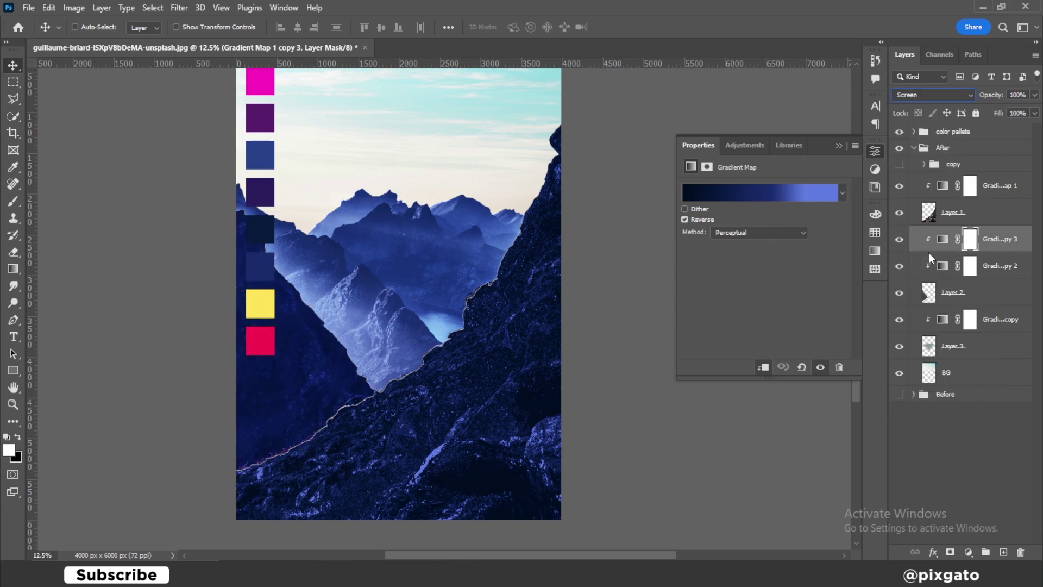
{"action": "left_click", "coordinate": [930, 100]}
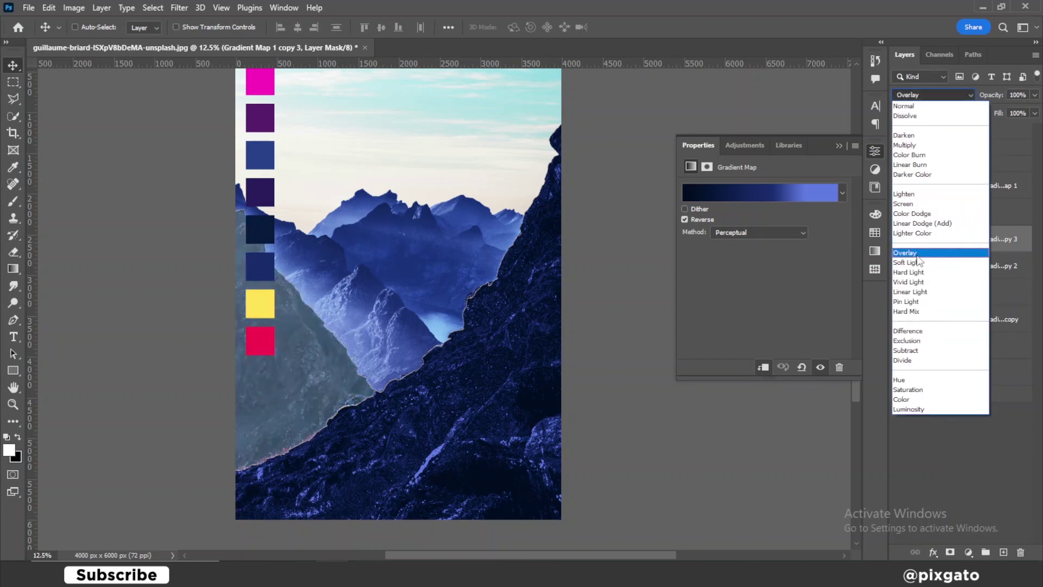
{"action": "left_click", "coordinate": [917, 256]}
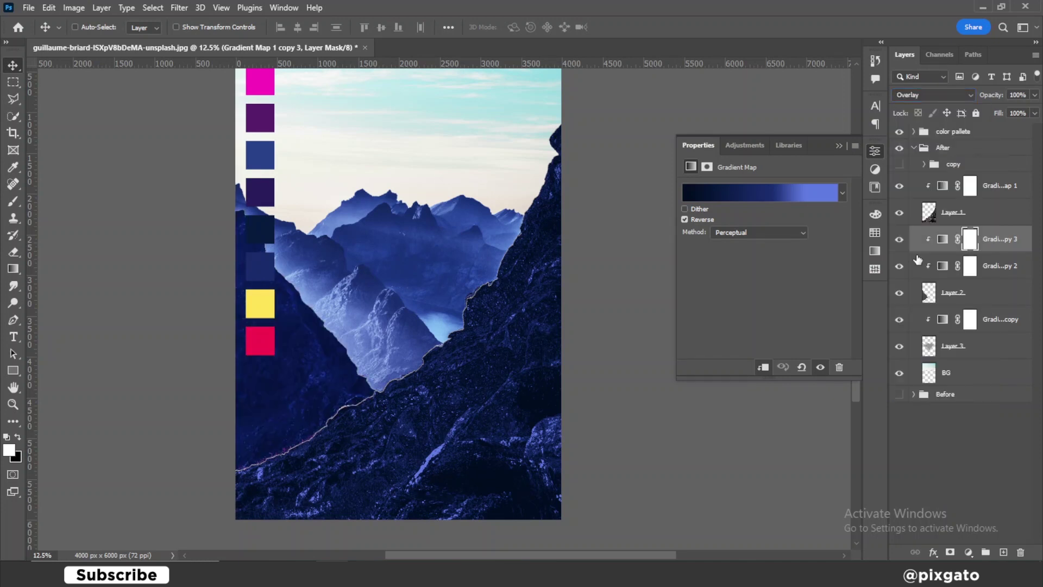
{"action": "key", "text": "2"}
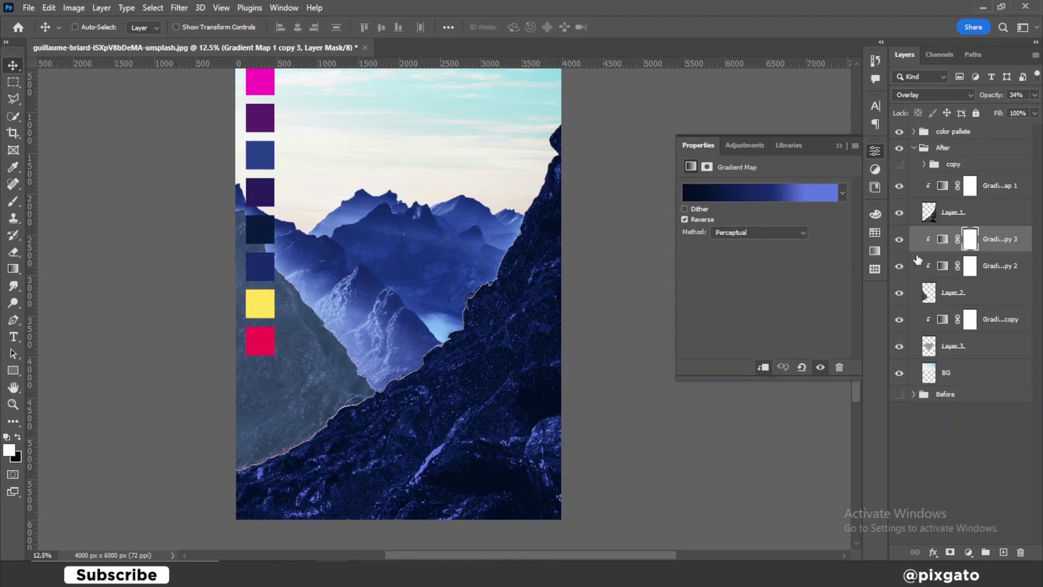
{"action": "key", "text": "5"}
{"action": "key", "text": "6"}
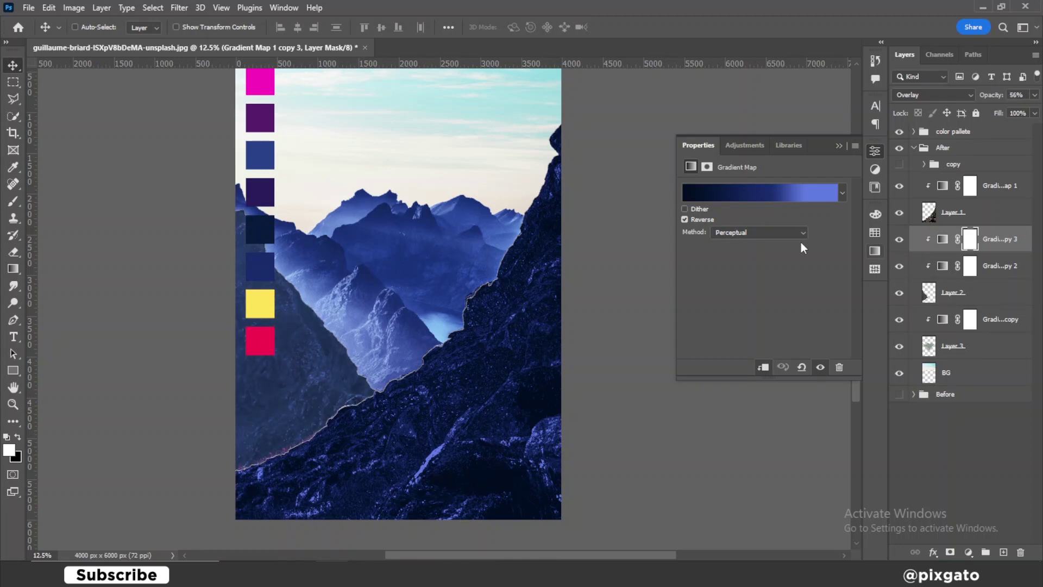
{"action": "scroll", "coordinate": [487, 197], "scroll_direction": "up", "scroll_amount": 3}
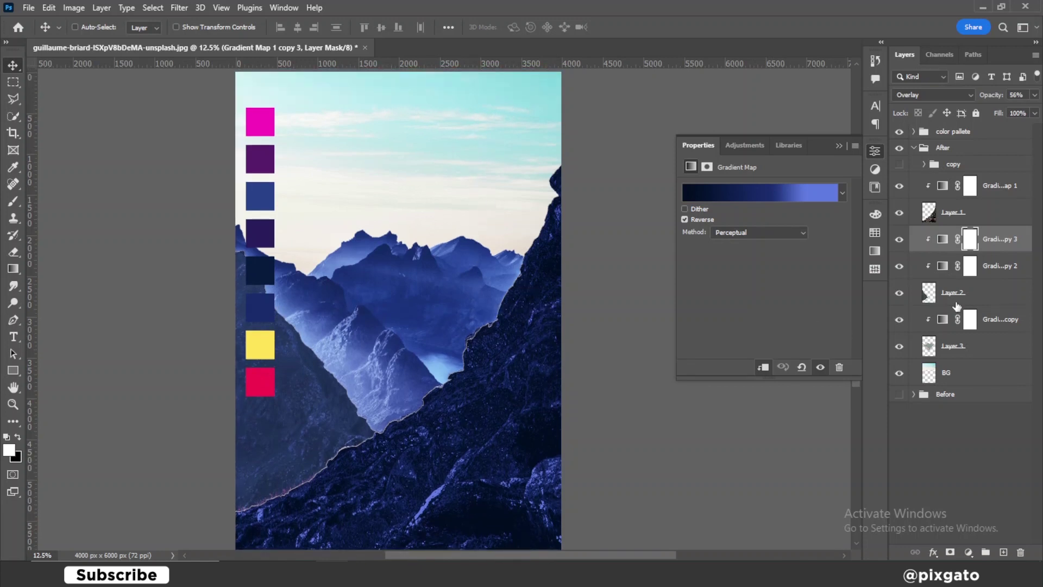
{"action": "left_click", "coordinate": [964, 375]}
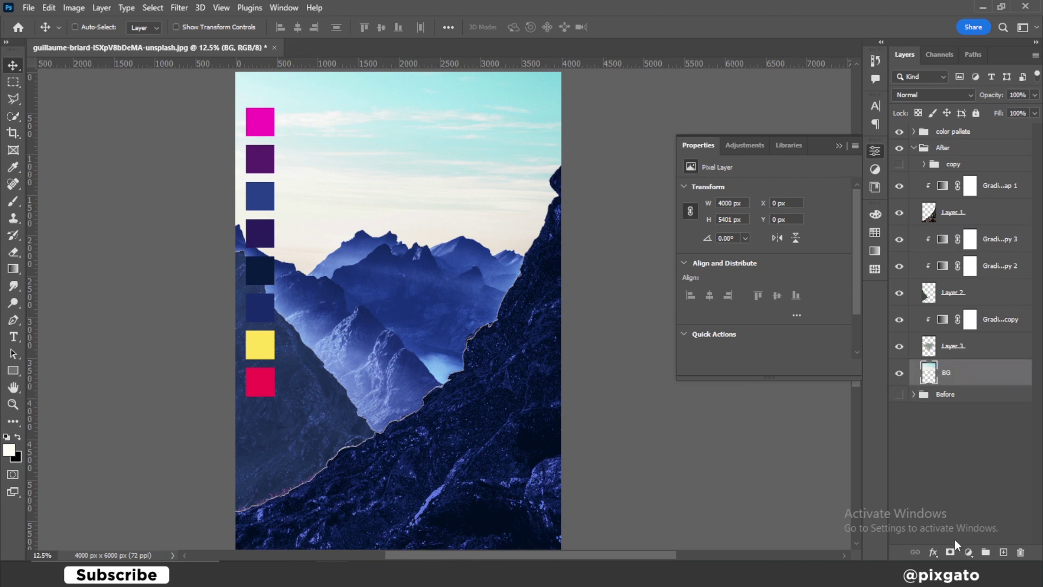
- Add a white-to-black Gradient Map above BG and tick Reverse to brighten the sky
{"action": "left_click", "coordinate": [969, 551]}
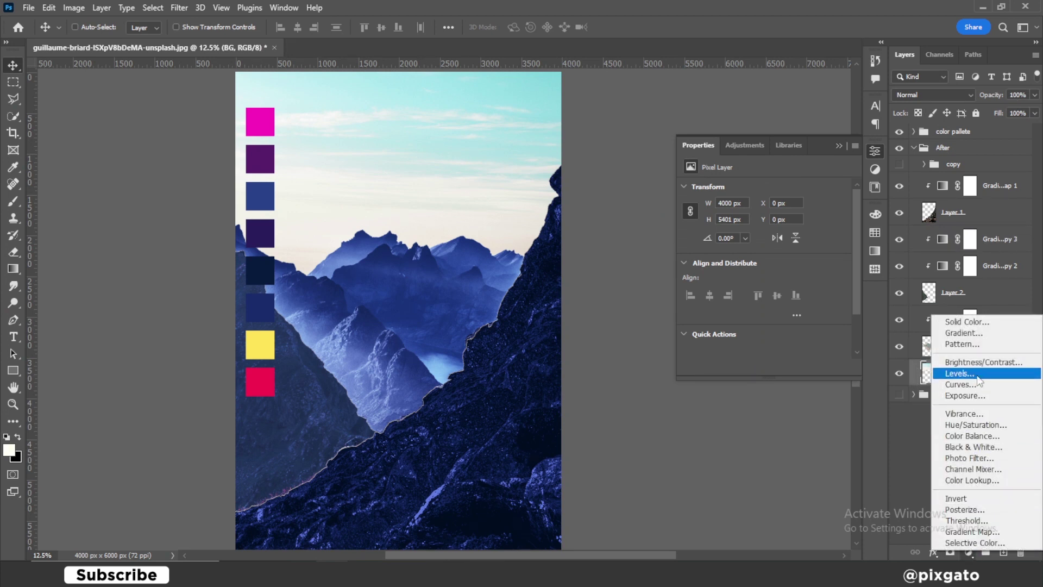
{"action": "left_click", "coordinate": [972, 532]}
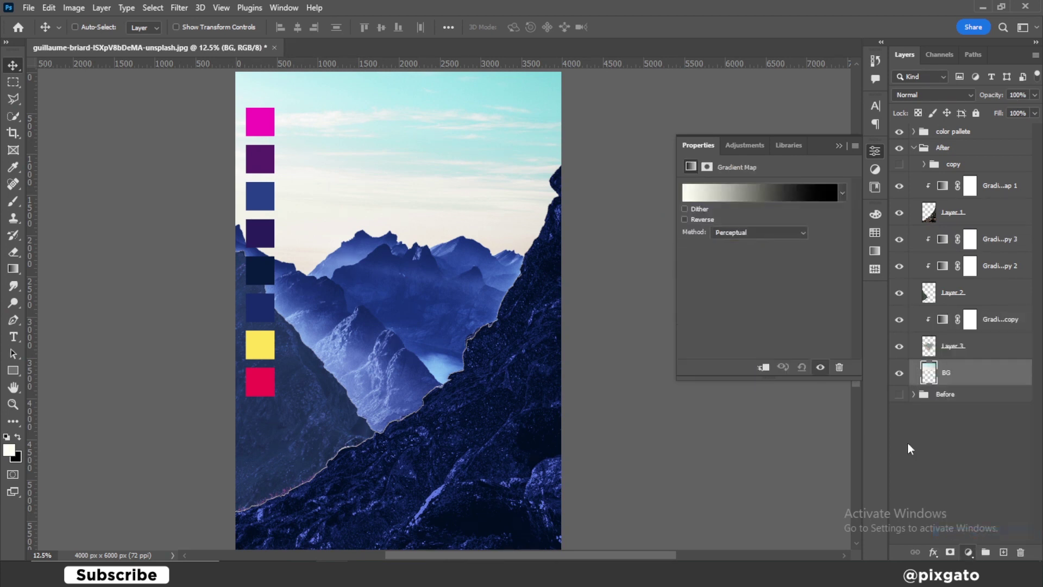
{"action": "left_click", "coordinate": [689, 196]}
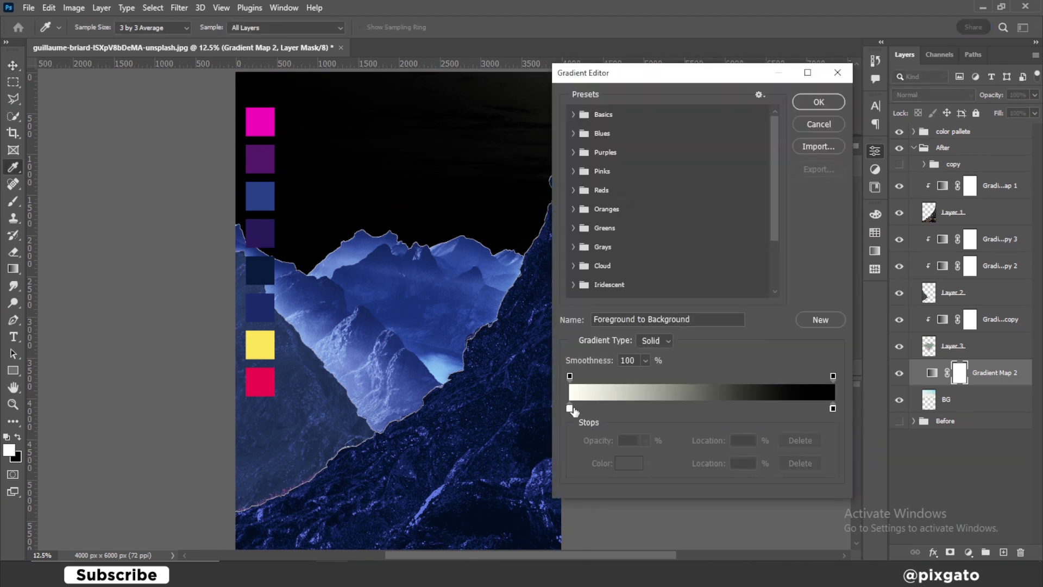
{"action": "left_click", "coordinate": [570, 407]}
{"action": "left_click", "coordinate": [628, 463]}
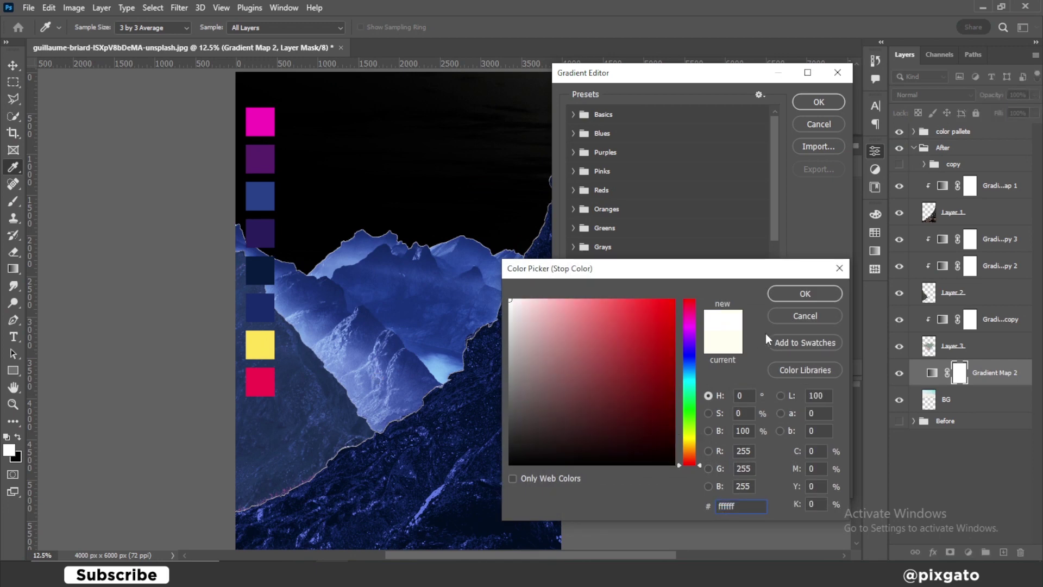
{"action": "left_click", "coordinate": [784, 296]}
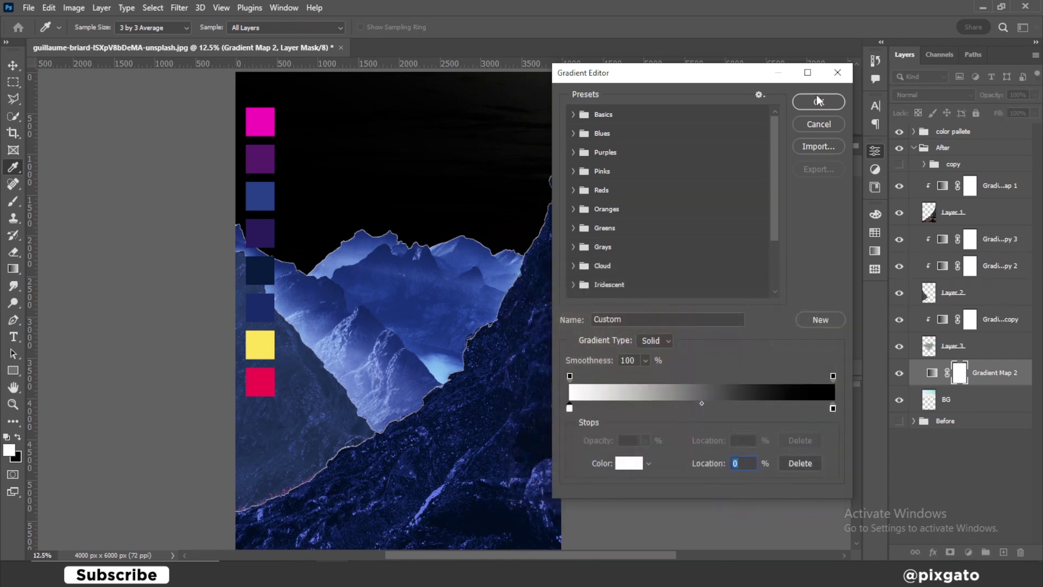
{"action": "left_click", "coordinate": [819, 102]}
{"action": "left_click", "coordinate": [932, 372]}
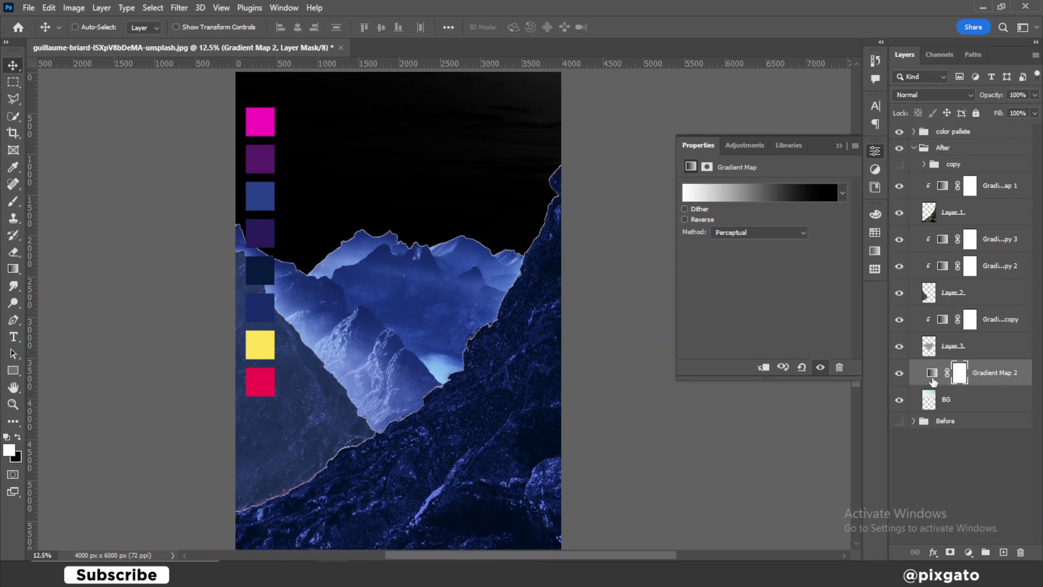
{"action": "left_click", "coordinate": [685, 220]}
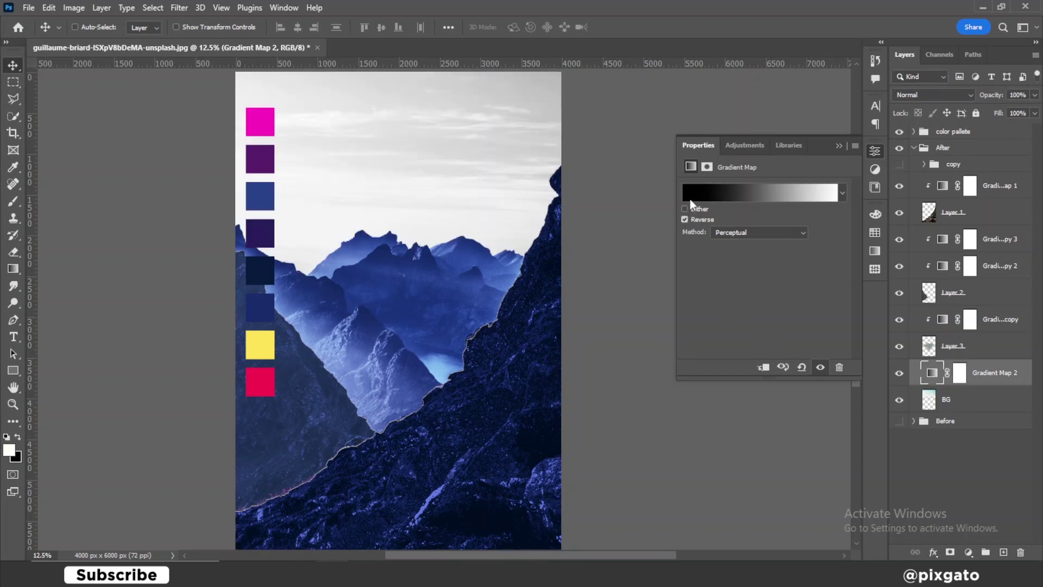
- Set the sky gradient's left stop to the red palette swatch
{"action": "left_click", "coordinate": [690, 199]}
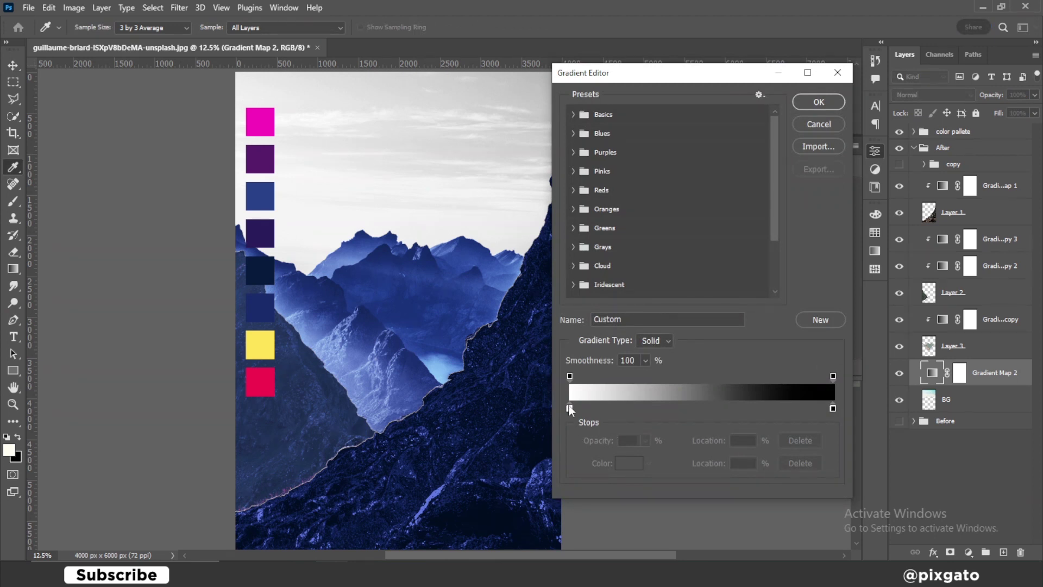
{"action": "left_click", "coordinate": [569, 408]}
{"action": "left_click", "coordinate": [625, 466]}
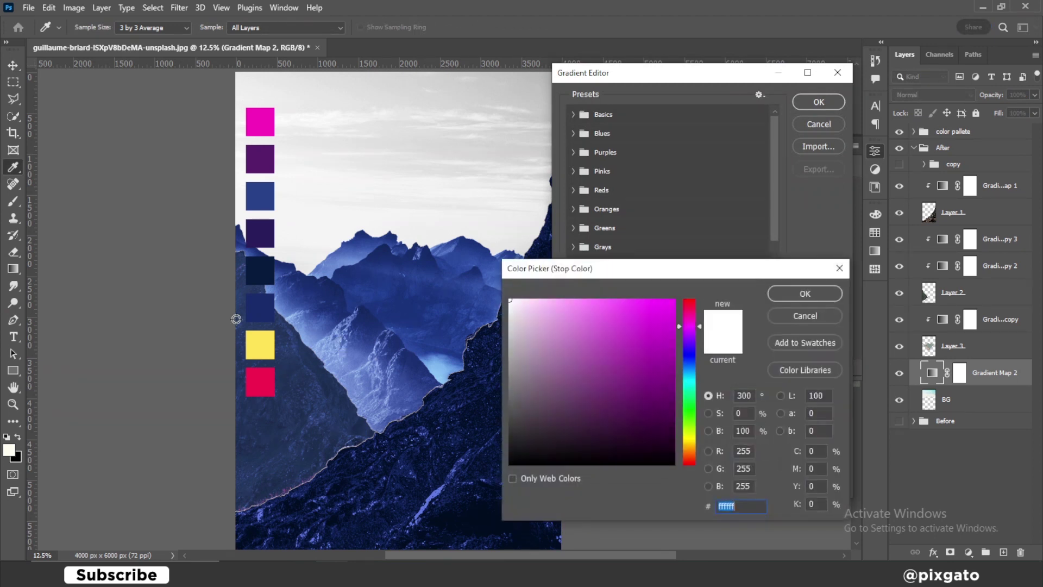
{"action": "left_click", "coordinate": [257, 379]}
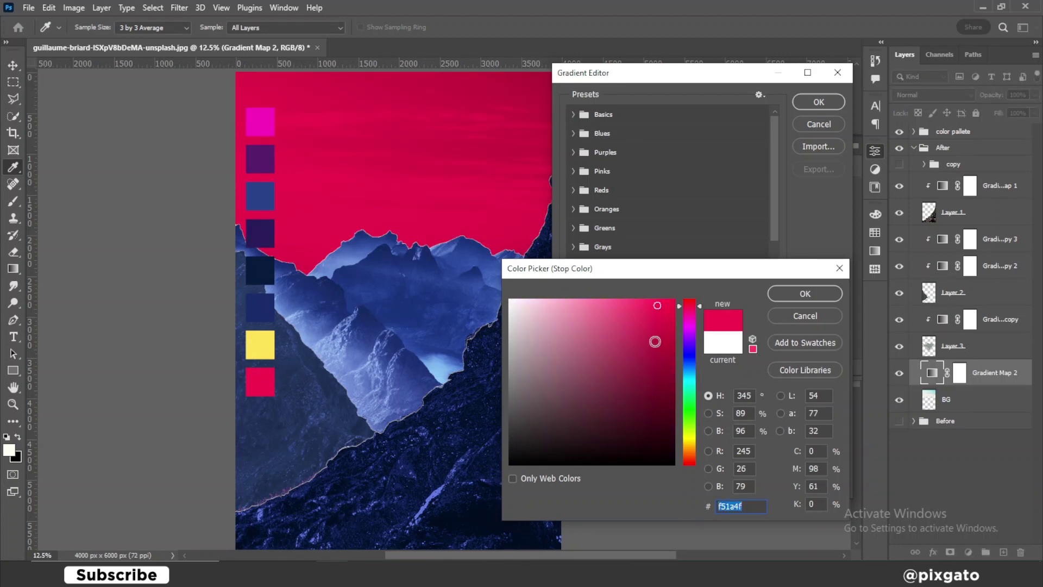
{"action": "left_click", "coordinate": [781, 294]}
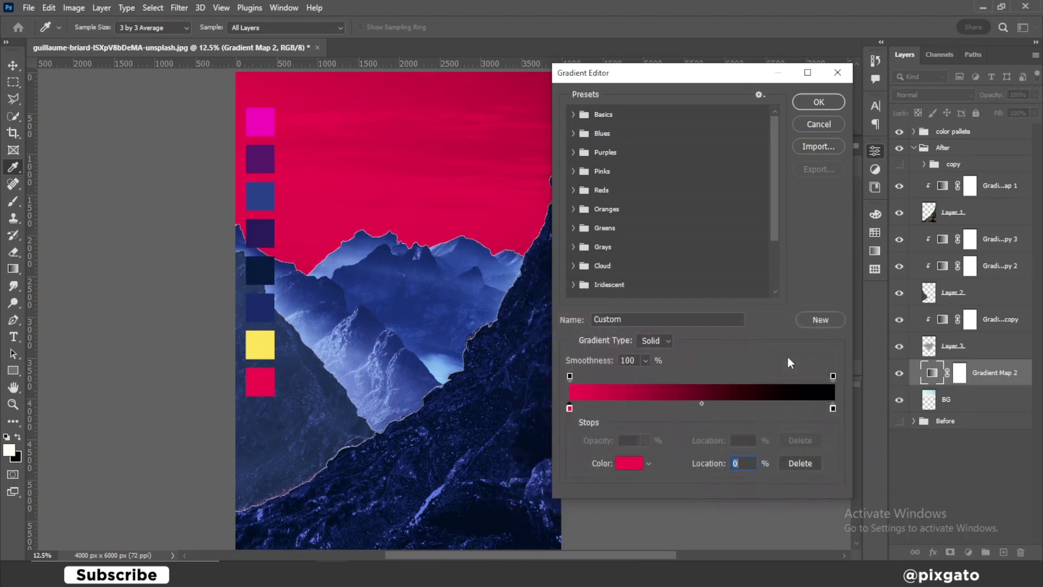
- Make the right stop yellow at 74%, move the red stop to 12%, and accept the gradient
{"action": "left_click", "coordinate": [833, 408]}
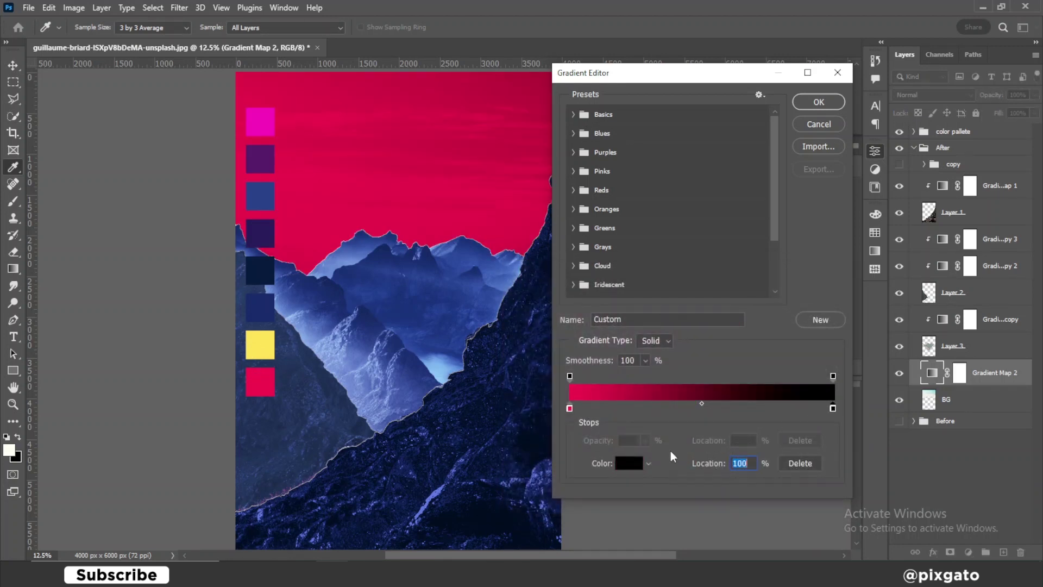
{"action": "left_click", "coordinate": [638, 463]}
{"action": "left_click", "coordinate": [266, 340]}
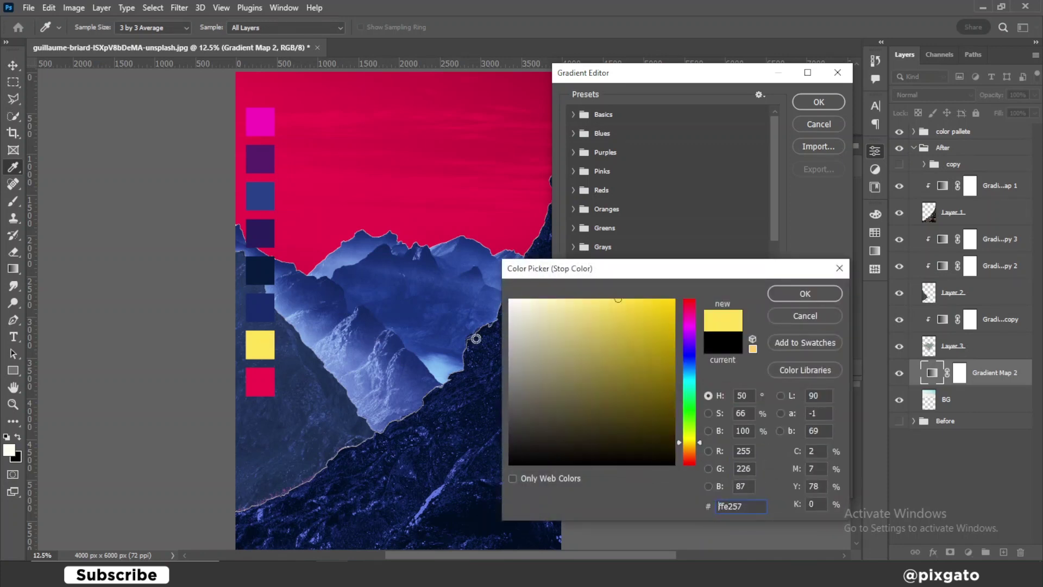
{"action": "left_click", "coordinate": [793, 294]}
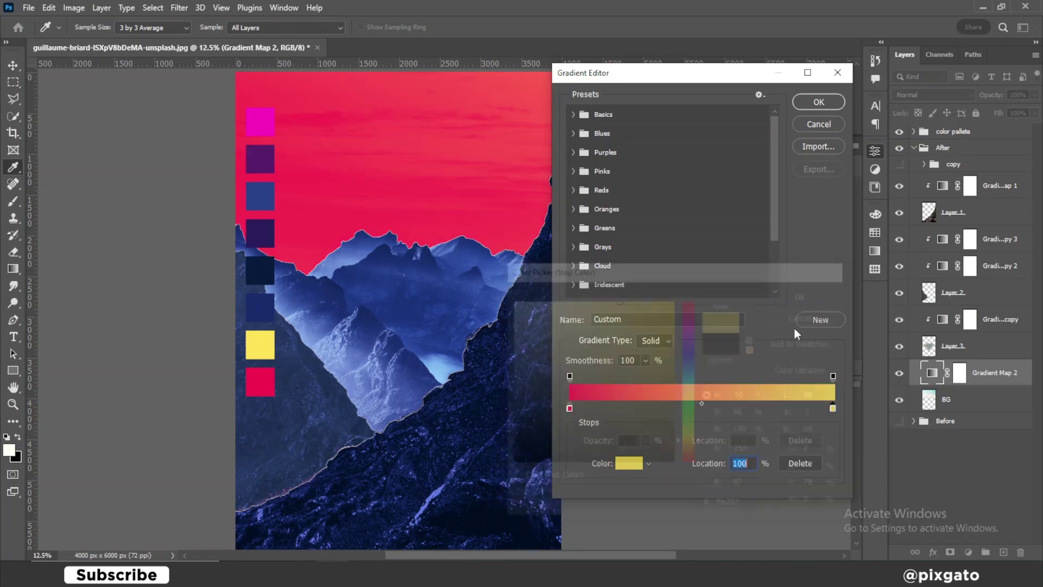
{"action": "left_click_drag", "start_coordinate": [832, 408], "coordinate": [765, 409]}
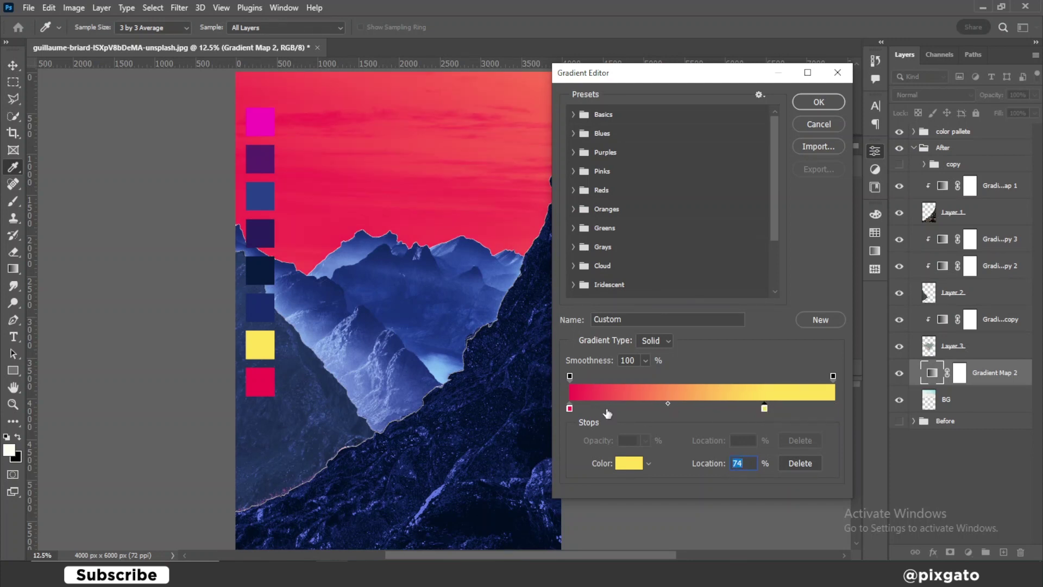
{"action": "left_click_drag", "start_coordinate": [569, 409], "coordinate": [600, 409]}
{"action": "key", "text": "Return"}
{"action": "key", "text": "v"}
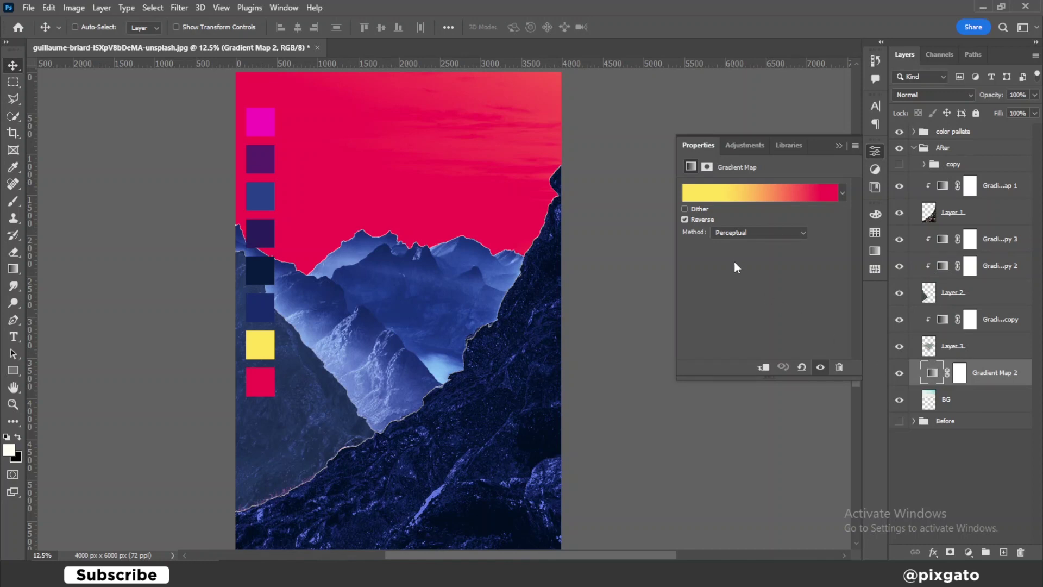
- Add a yellow left stop and place the sky gradient's stops at about 10%, 21% and 37%
{"action": "left_click", "coordinate": [716, 188]}
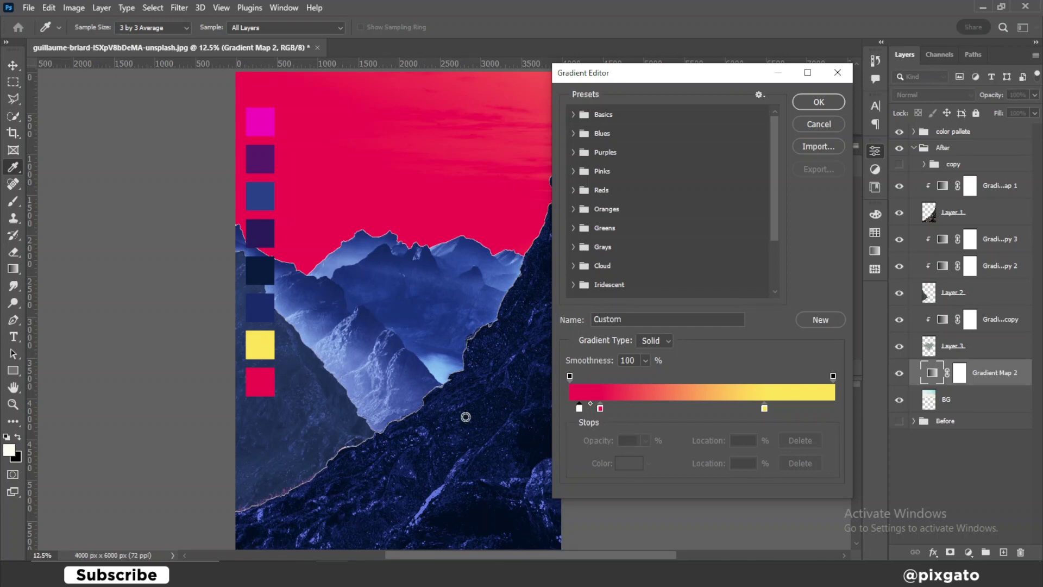
{"action": "left_click", "coordinate": [253, 349]}
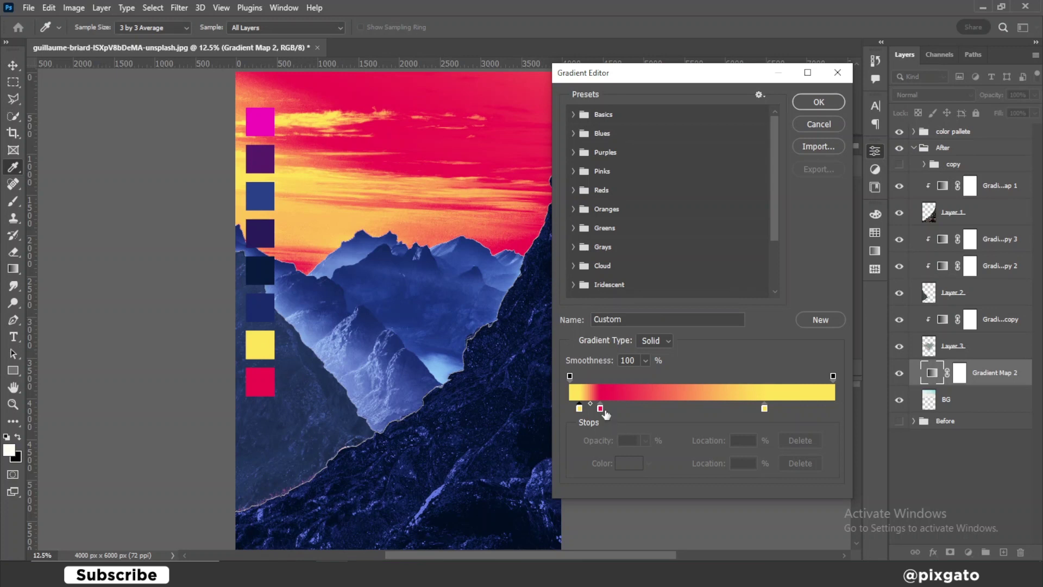
{"action": "left_click_drag", "start_coordinate": [600, 408], "coordinate": [624, 407]}
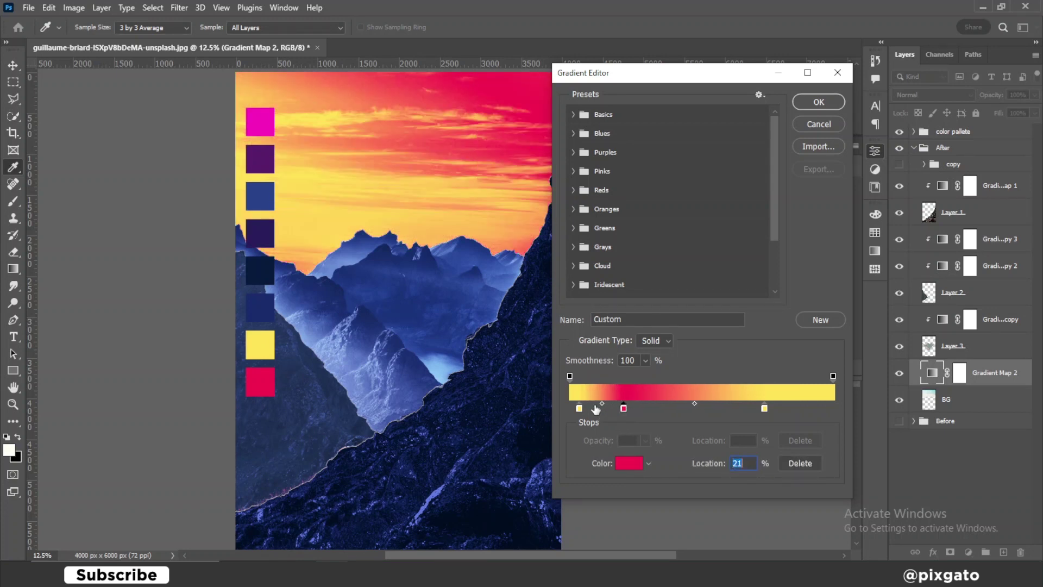
{"action": "left_click_drag", "start_coordinate": [580, 409], "coordinate": [595, 407]}
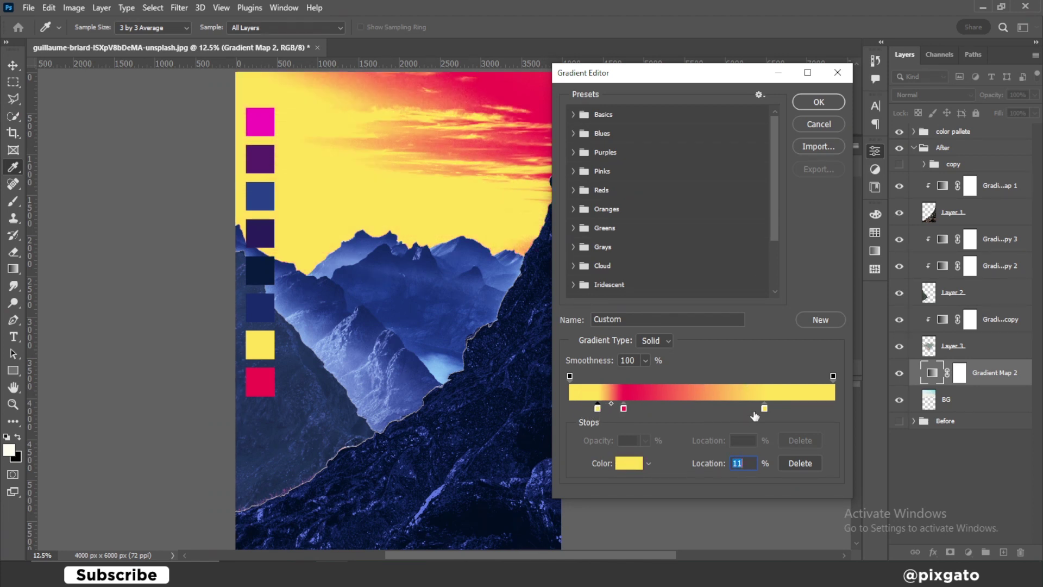
{"action": "left_click_drag", "start_coordinate": [765, 409], "coordinate": [669, 408]}
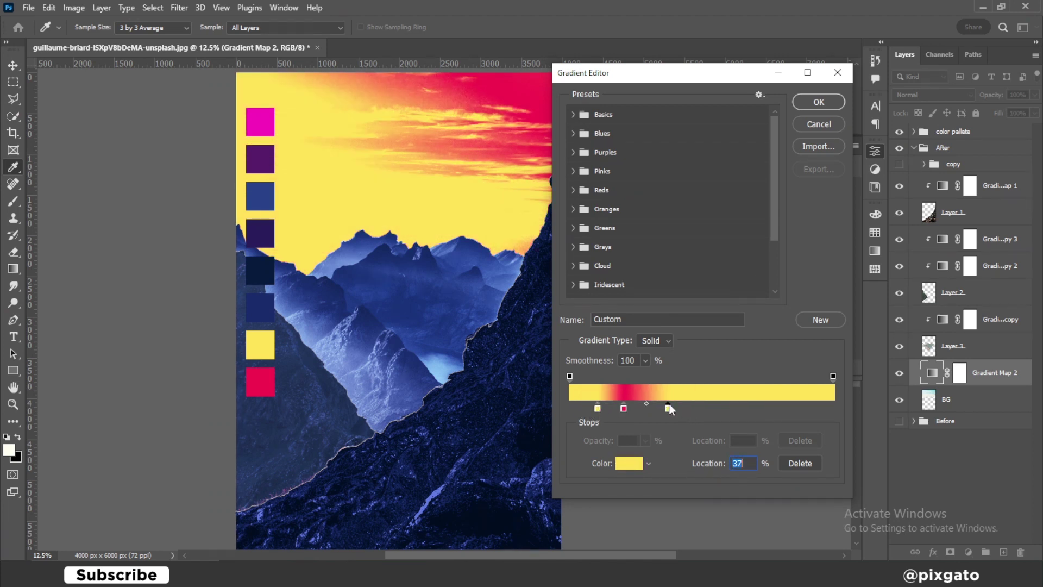
{"action": "left_click", "coordinate": [808, 103]}
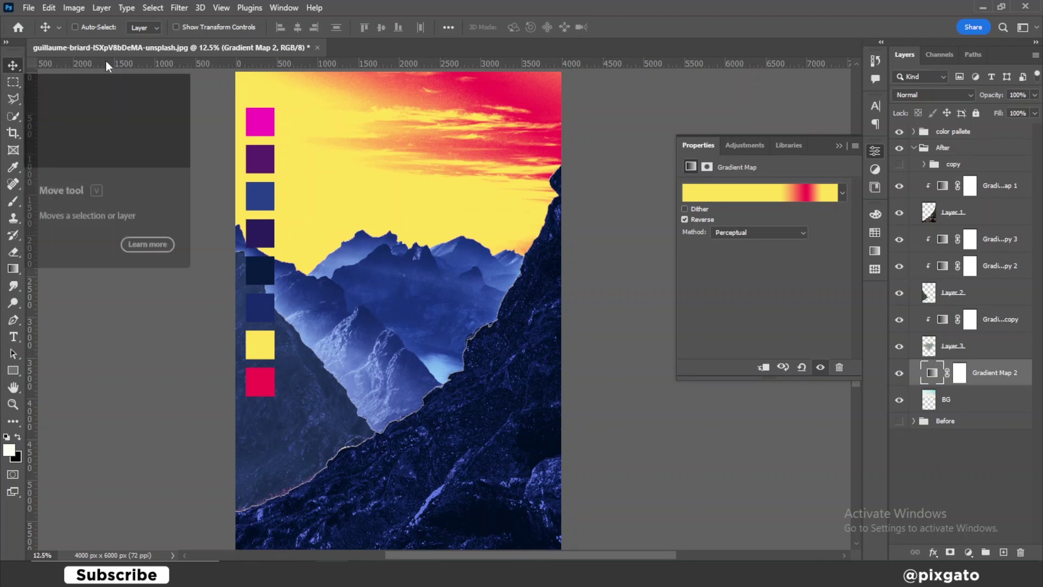
{"action": "left_click", "coordinate": [906, 96]}
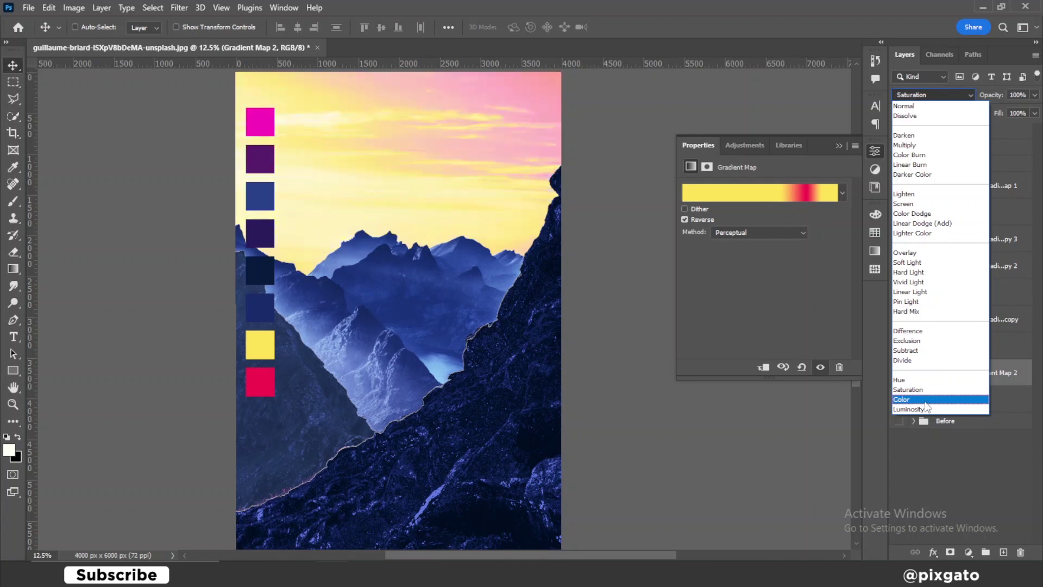
- Keep Gradient Map 2 at Normal blending and duplicate it as 'Gradient Map 2 copy'
{"action": "left_click", "coordinate": [925, 107]}
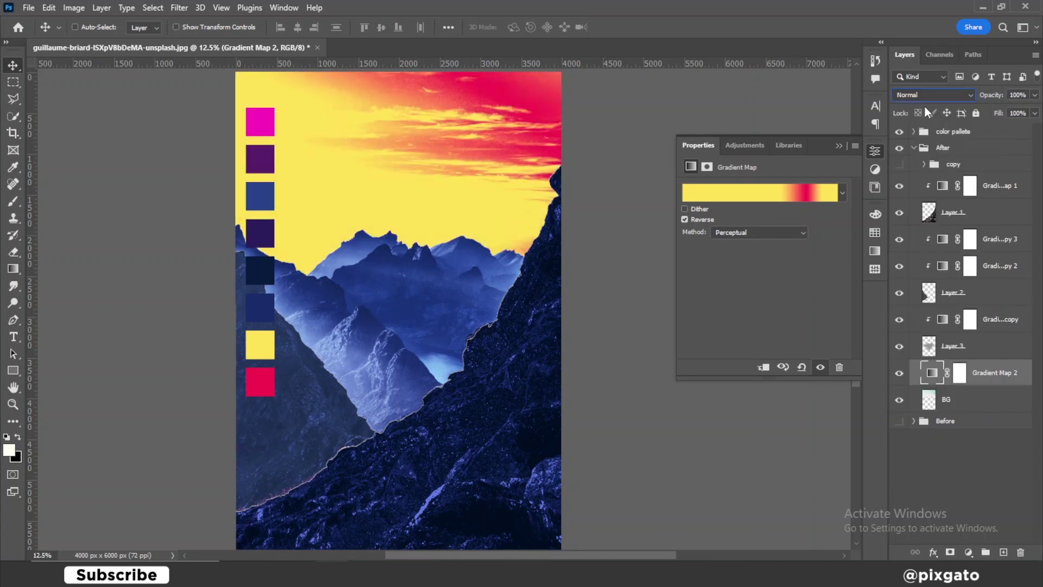
{"action": "key", "text": "ctrl+j"}
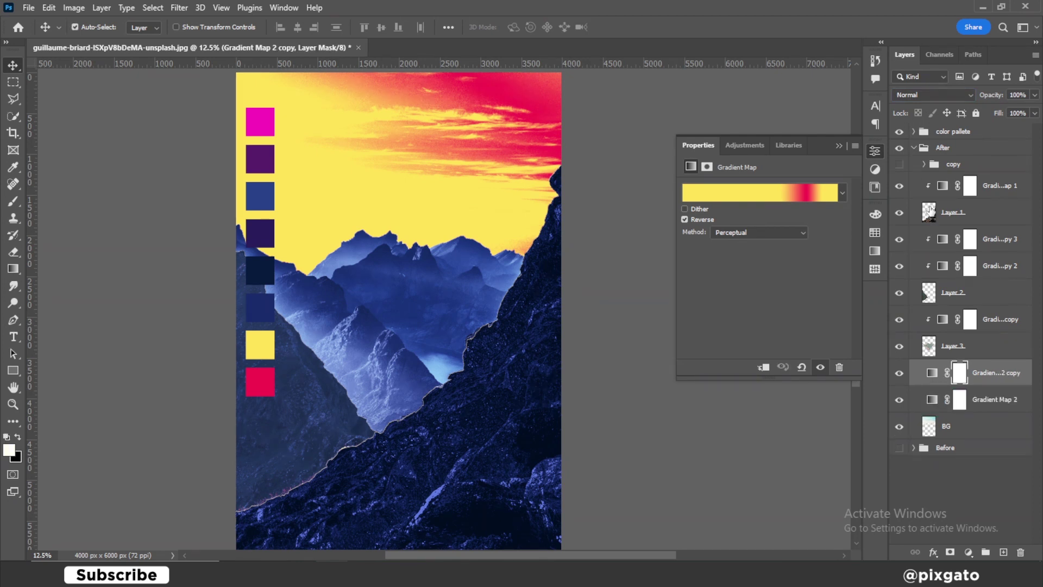
- Set Gradient Map 2 copy's blend mode to Linear Dodge (Add), washing the sky pale yellow
{"action": "left_click", "coordinate": [926, 96]}
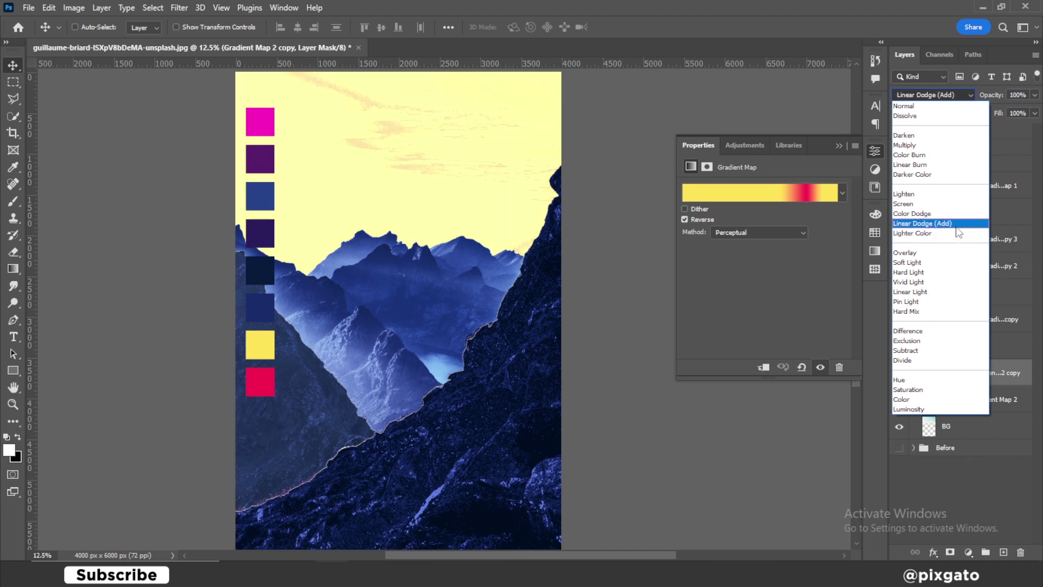
{"action": "key", "text": "Escape"}
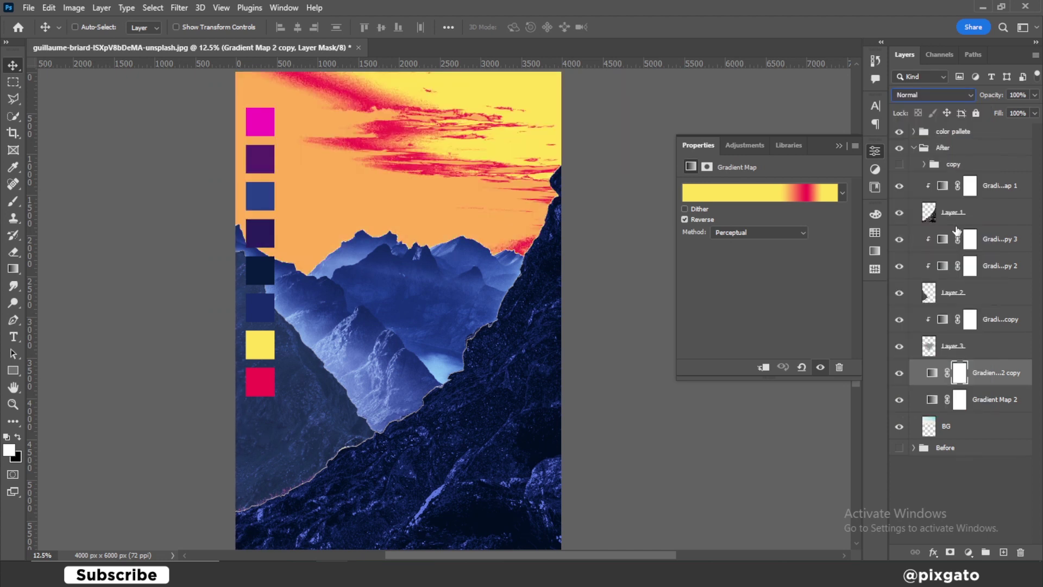
{"action": "left_click", "coordinate": [937, 96]}
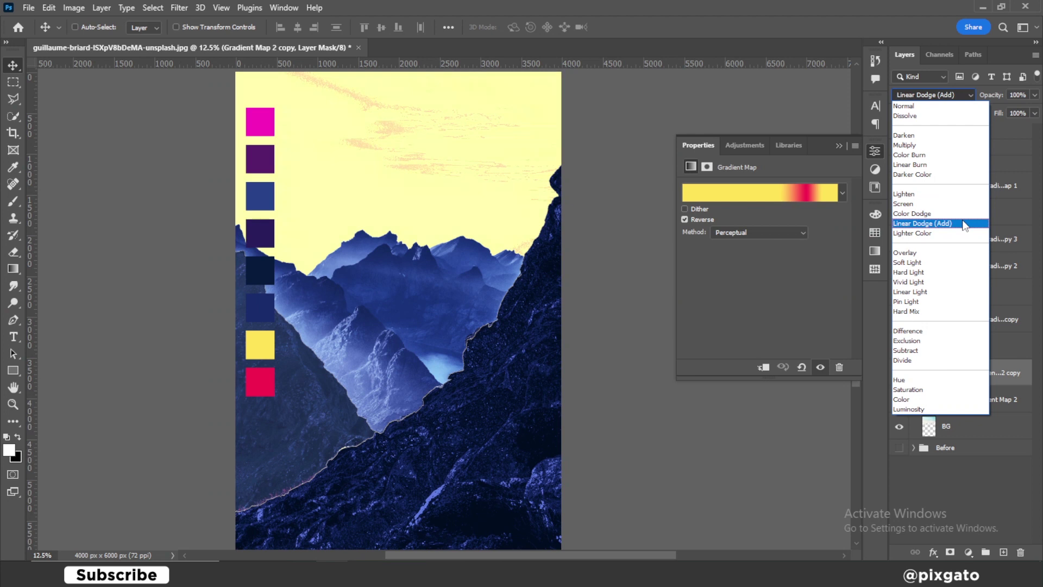
{"action": "left_click", "coordinate": [965, 225]}
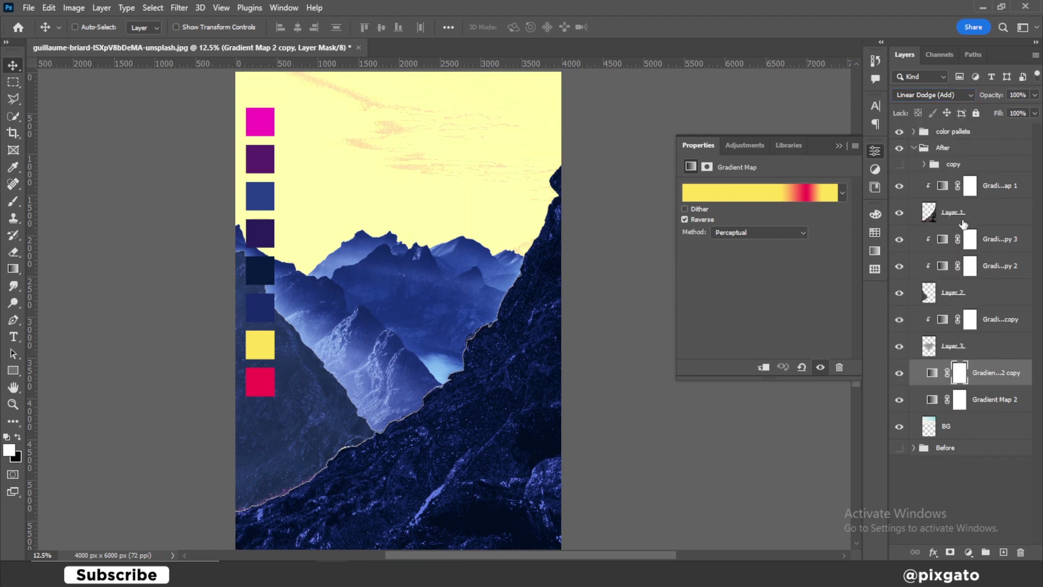
- Zoom in to inspect the mountain peaks, zoom back out, and hide the colour palette swatches
{"action": "key", "text": "z"}
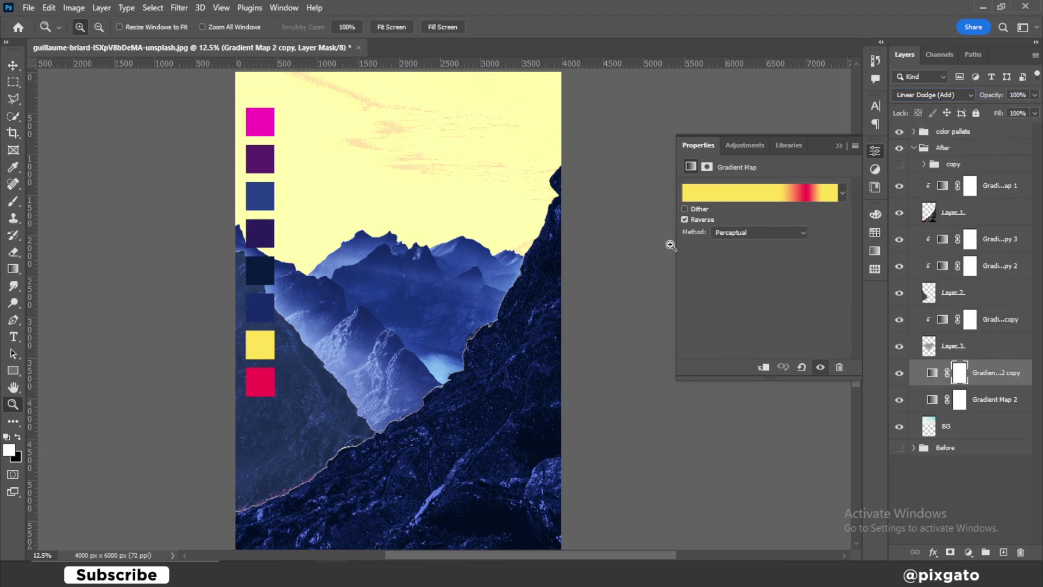
{"action": "left_click", "coordinate": [409, 248]}
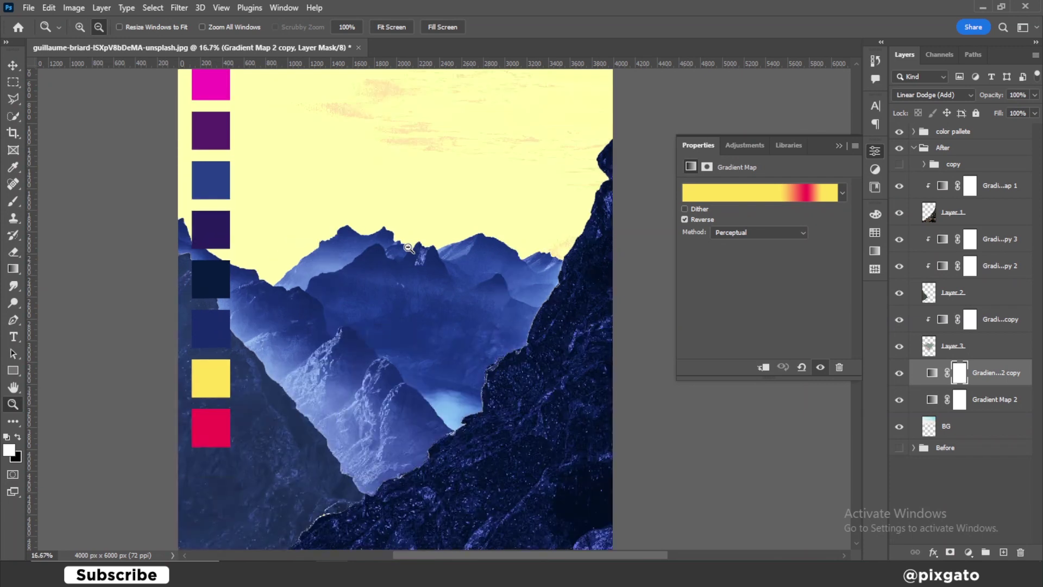
{"action": "left_click", "coordinate": [409, 248], "text": "alt"}
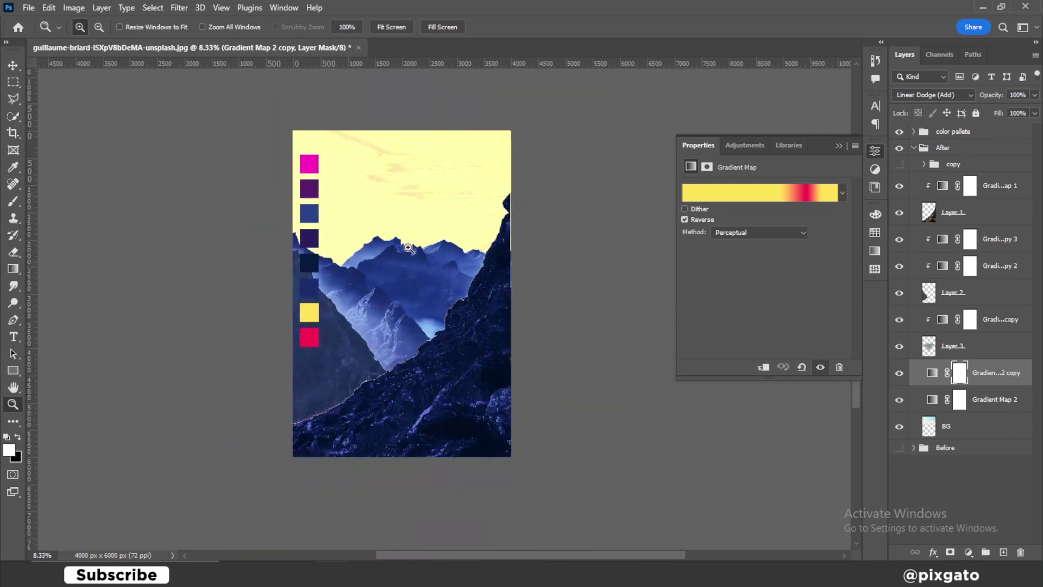
{"action": "left_click", "coordinate": [17, 69]}
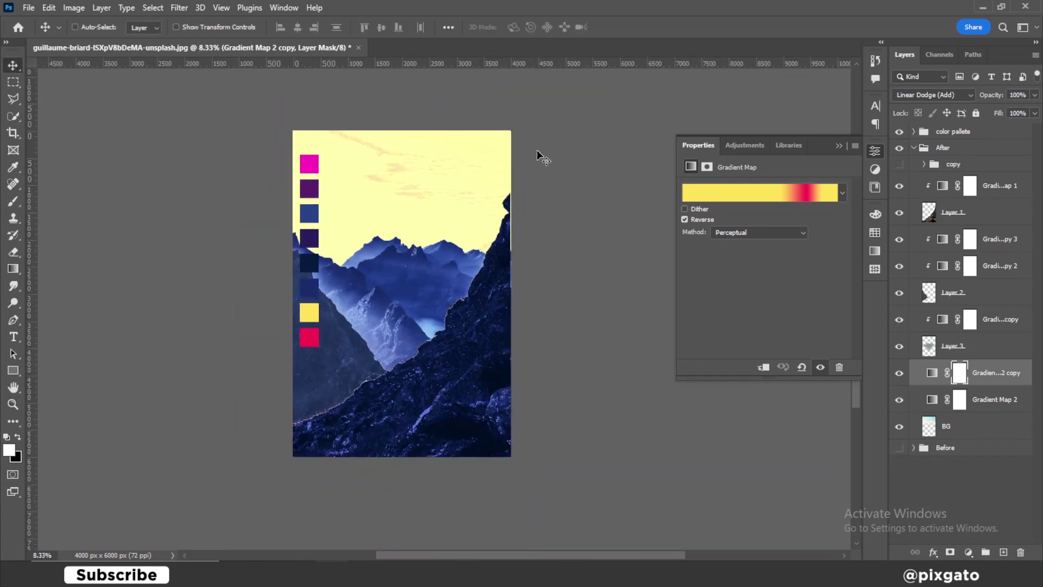
{"action": "left_click", "coordinate": [900, 133]}
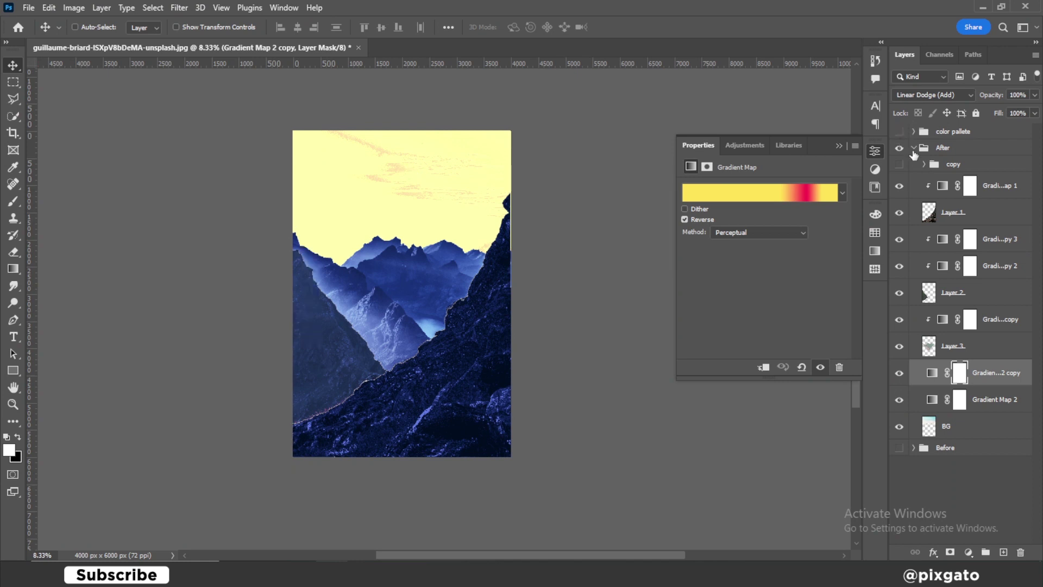
- Collapse the After group, recheck the swatches, and expand the Before group and its Group 1
{"action": "left_click", "coordinate": [915, 148]}
{"action": "left_click", "coordinate": [899, 148]}
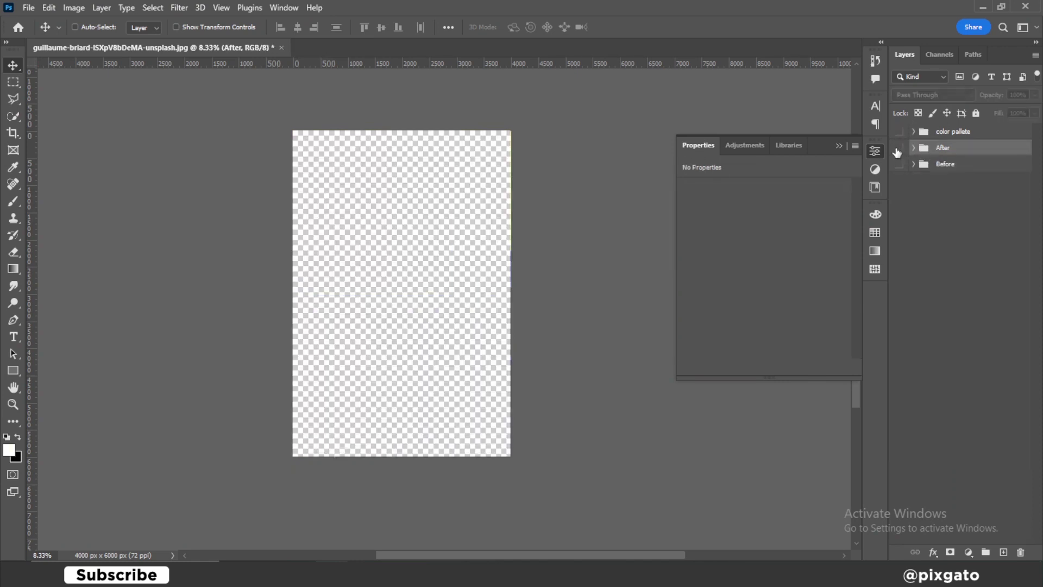
{"action": "left_click", "coordinate": [900, 133]}
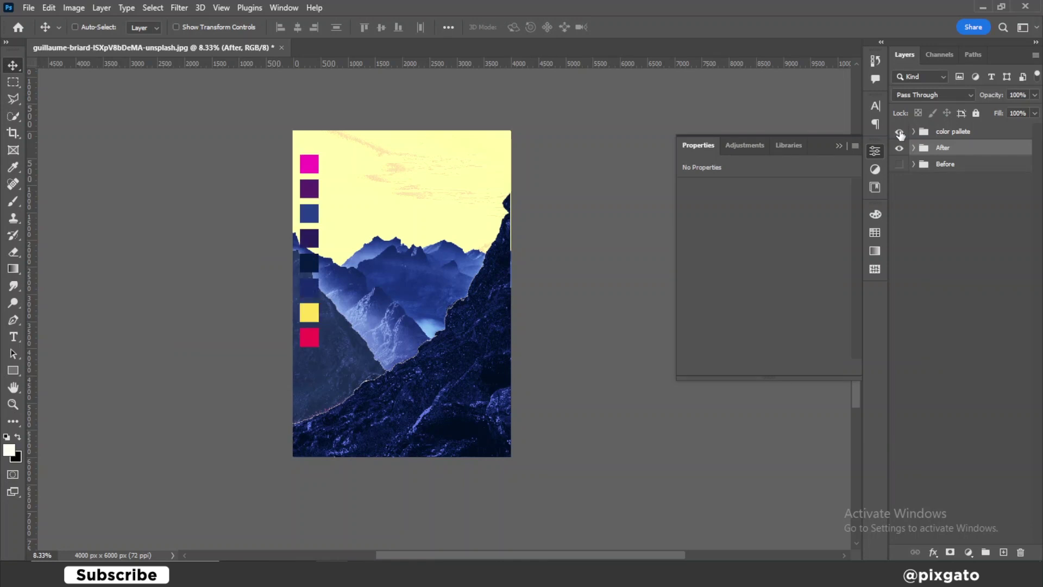
{"action": "left_click", "coordinate": [901, 133]}
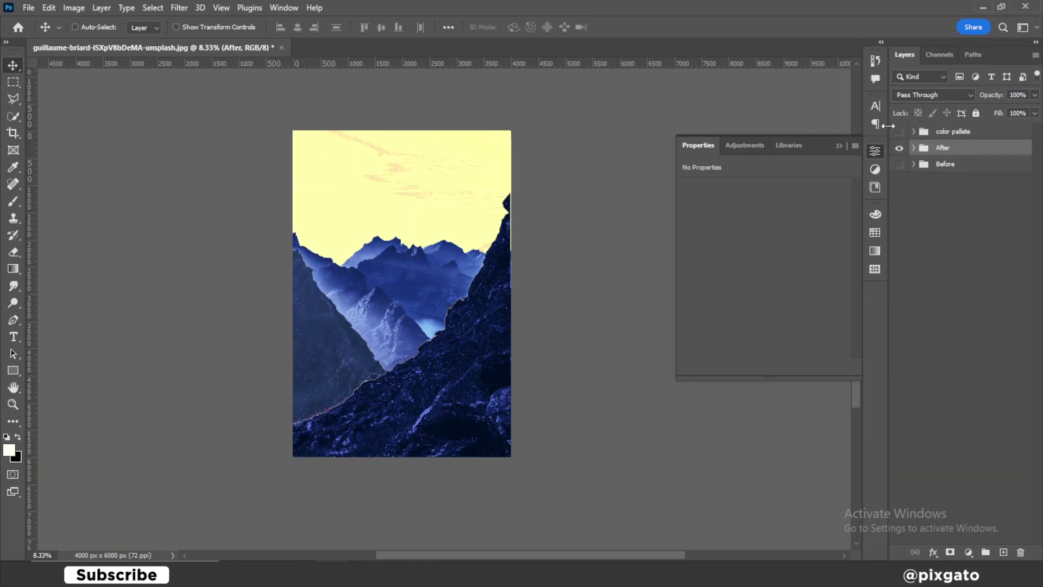
{"action": "left_click", "coordinate": [914, 164]}
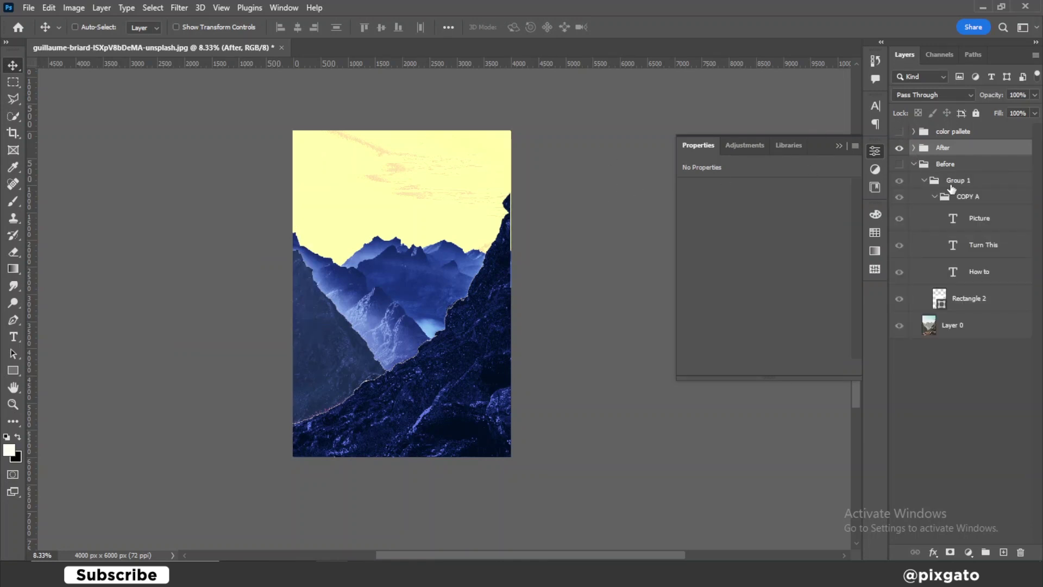
{"action": "left_click", "coordinate": [948, 181]}
{"action": "left_click", "coordinate": [935, 197]}
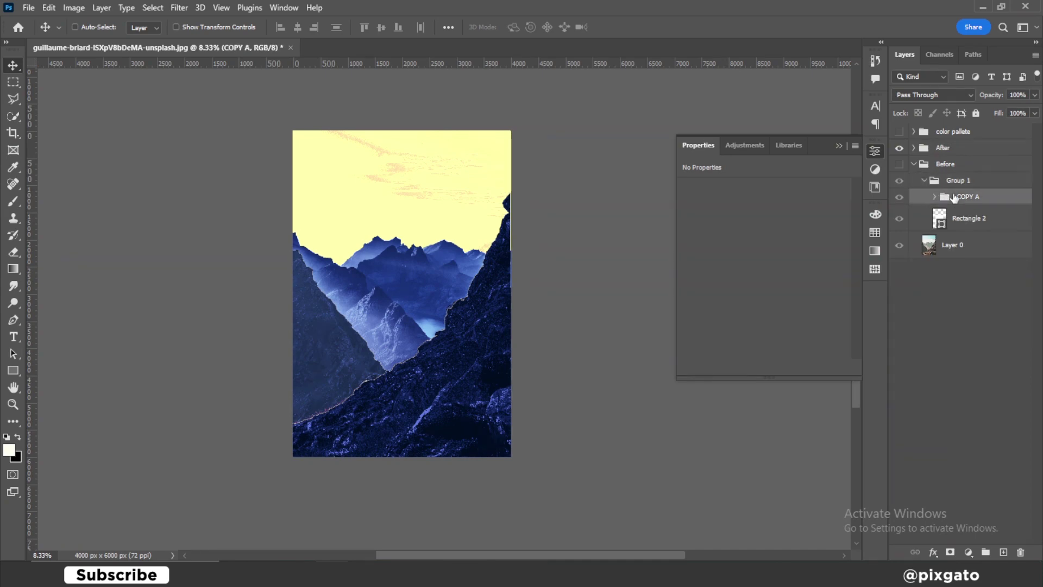